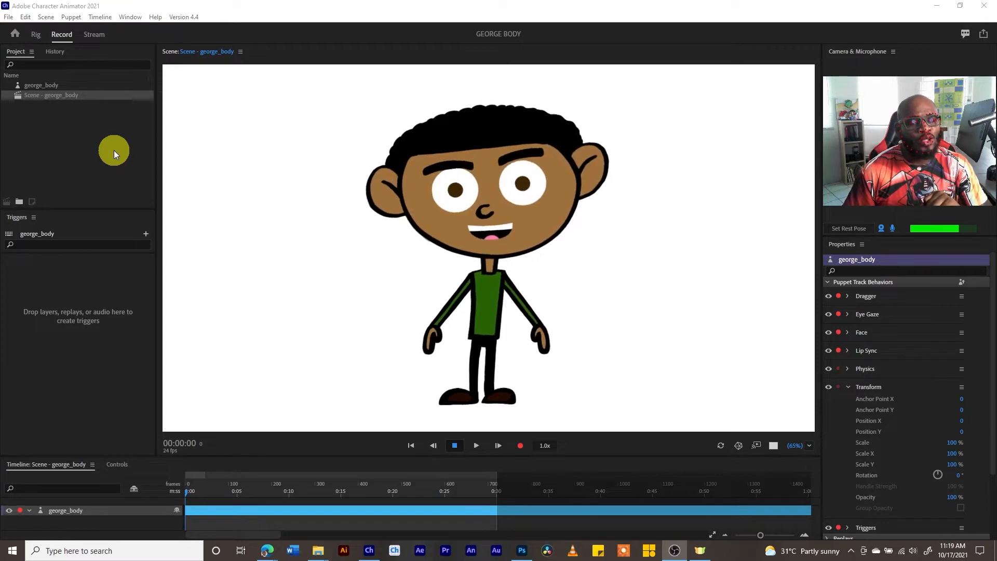
# Open the george_body puppet's artwork in Photoshop, then collapse the Head group and expand the Body group.
pyautogui.click(45, 85)
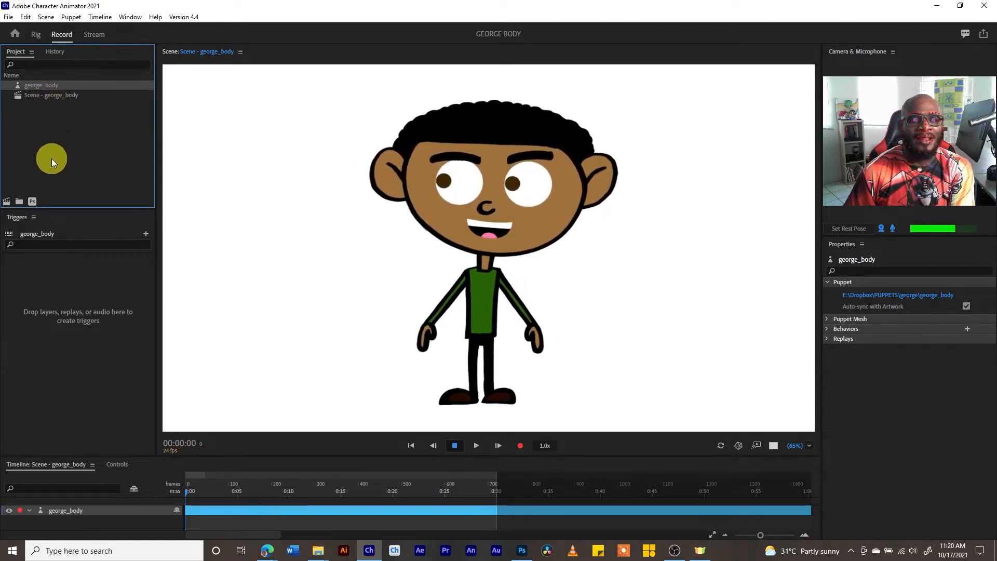
pyautogui.click(33, 201)
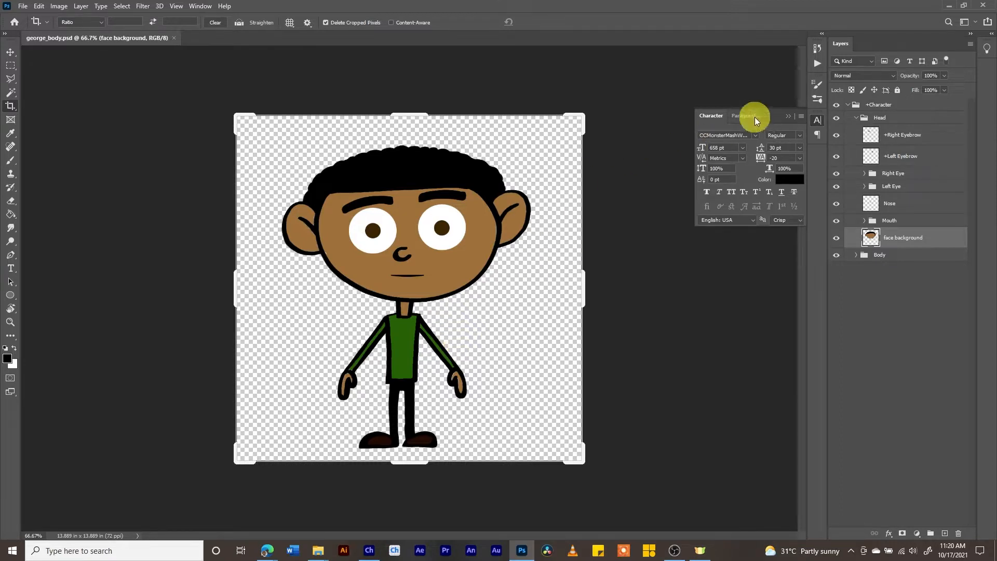
pyautogui.click(855, 119)
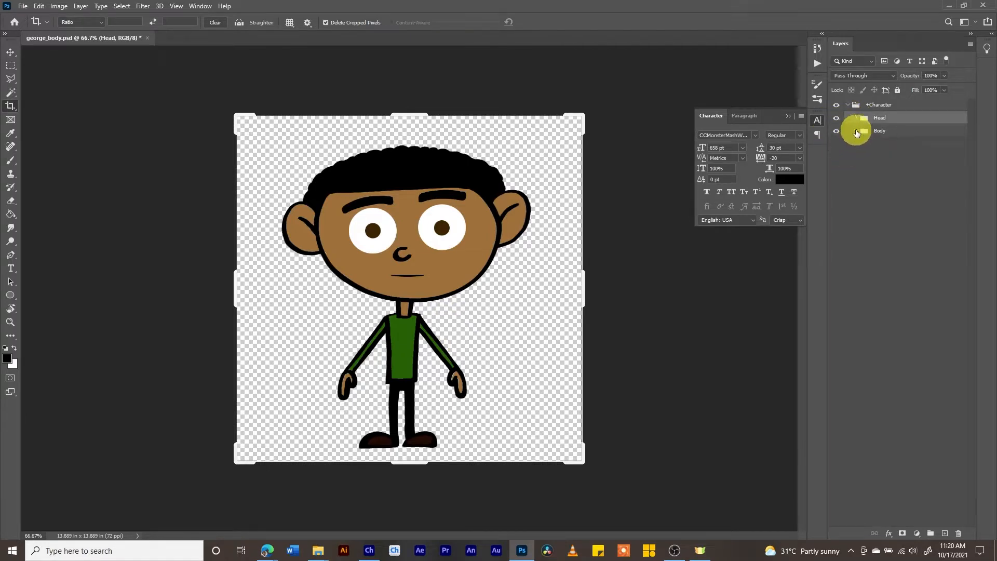
pyautogui.click(858, 132)
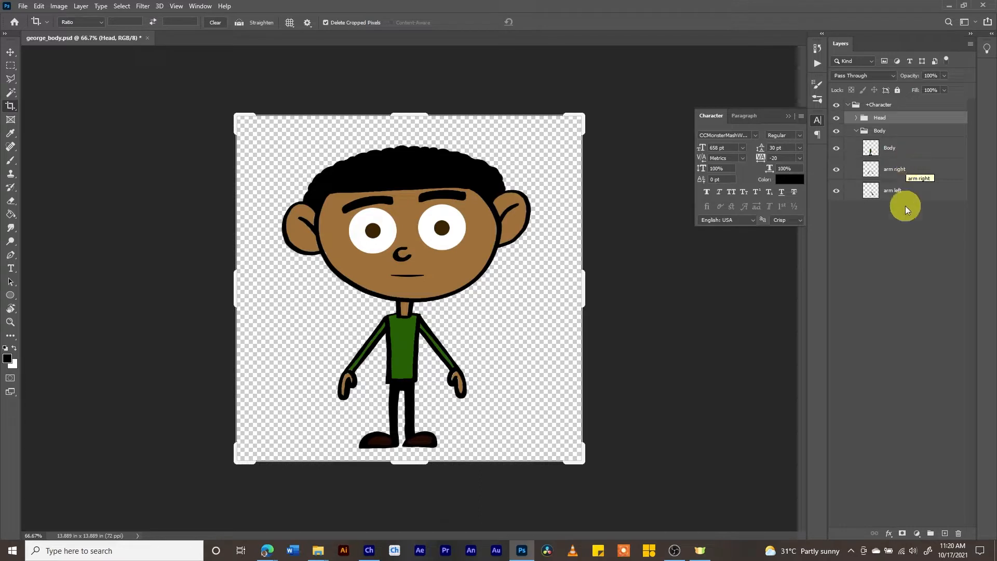
# Create two new layer groups directly above the arm right layer inside the Body group.
pyautogui.click(895, 174)
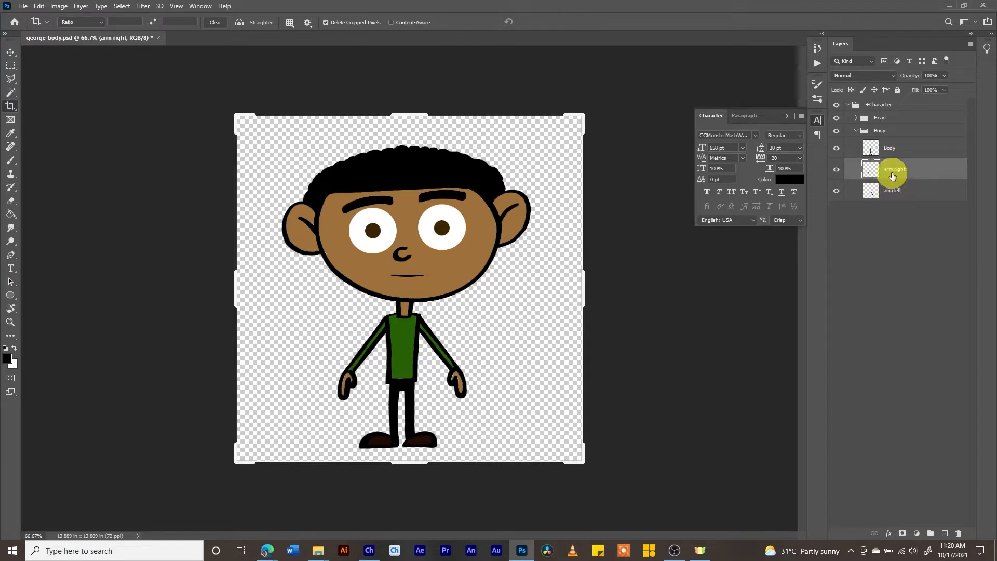
pyautogui.click(892, 188)
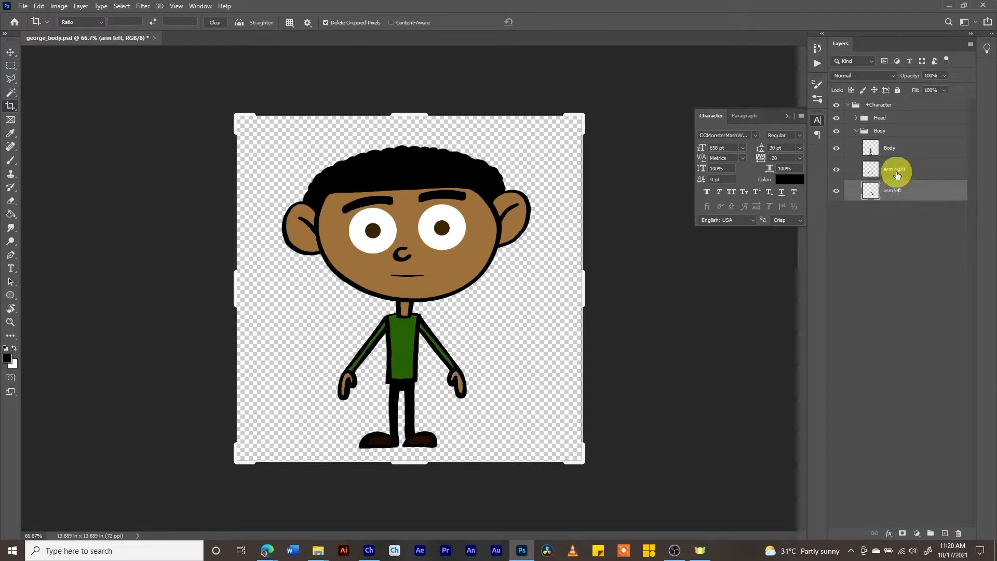
pyautogui.click(897, 174)
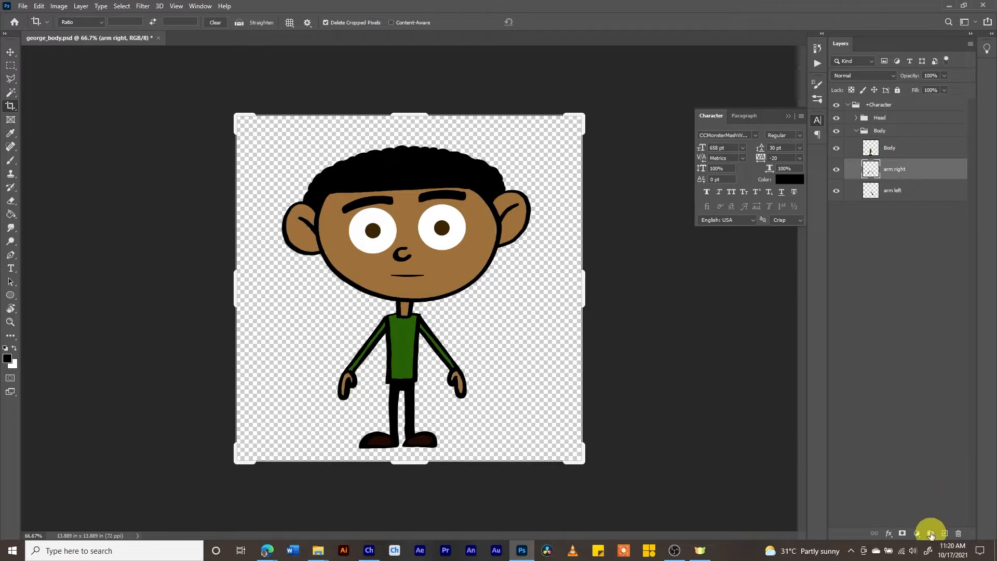
pyautogui.click(931, 533)
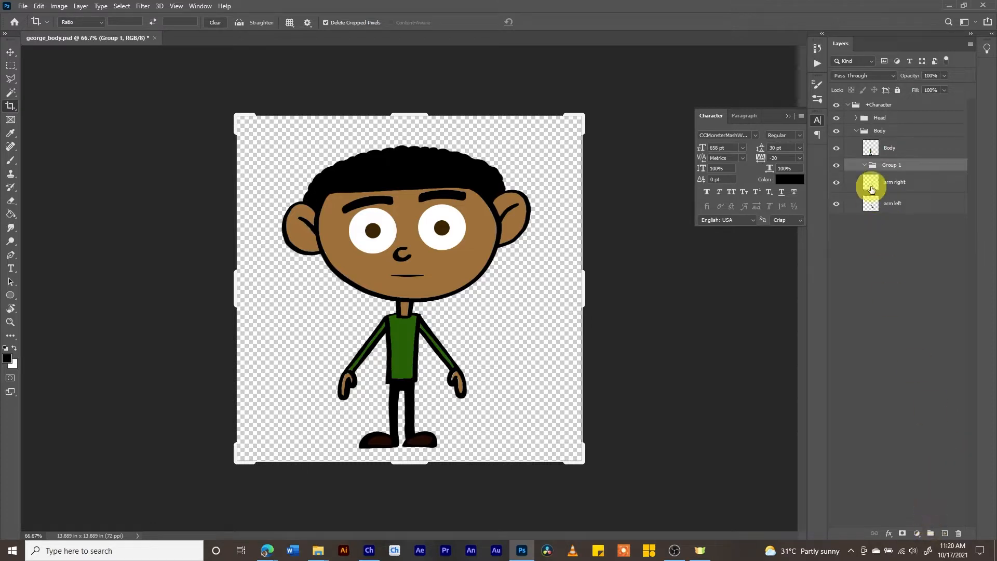
pyautogui.click(931, 534)
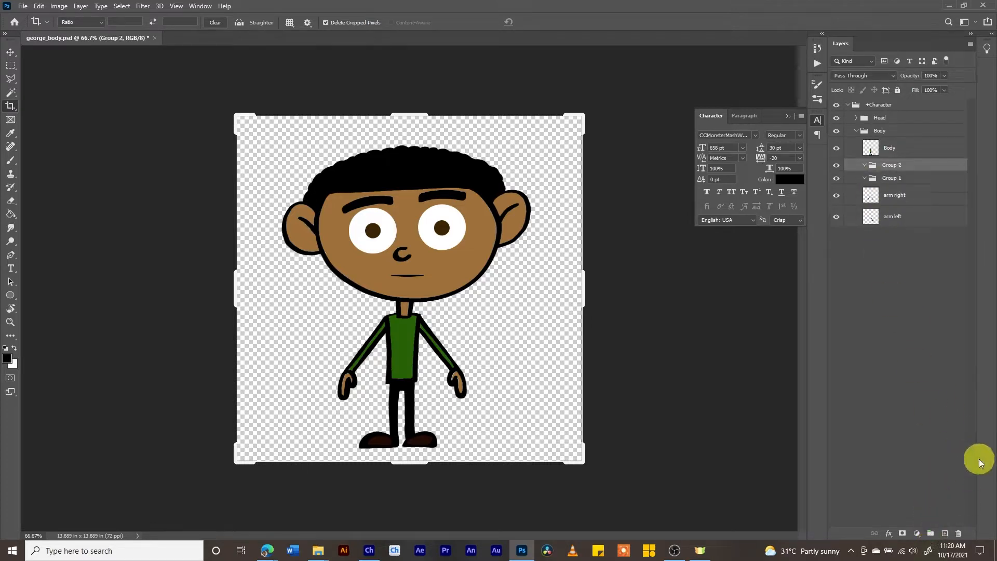
# Rename the upper new group "arm right" and the lower one "arm left".
pyautogui.doubleClick(901, 165)
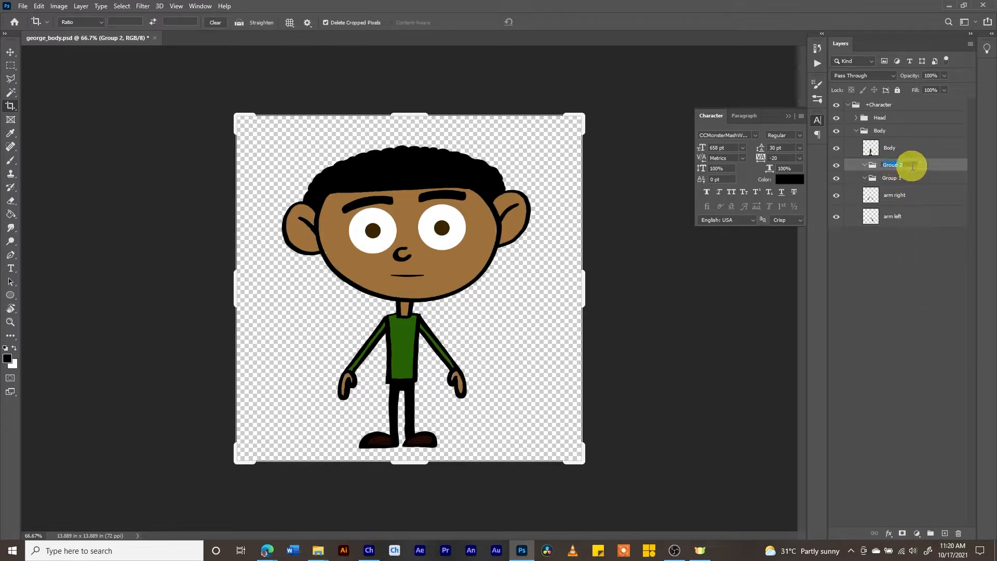
pyautogui.write('arm right')
pyautogui.press('Return')
pyautogui.doubleClick(891, 178)
pyautogui.write('arm left')
pyautogui.press('Return')
# Move the arm right and arm left layers into their groups of the same name.
pyautogui.click(908, 200)
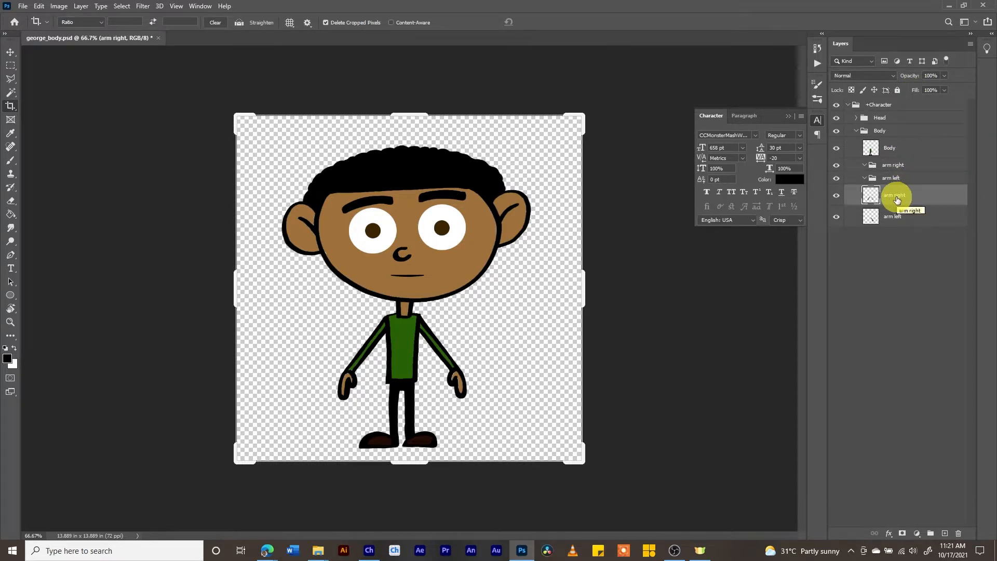
pyautogui.moveTo(893, 196); pyautogui.dragTo(903, 166)
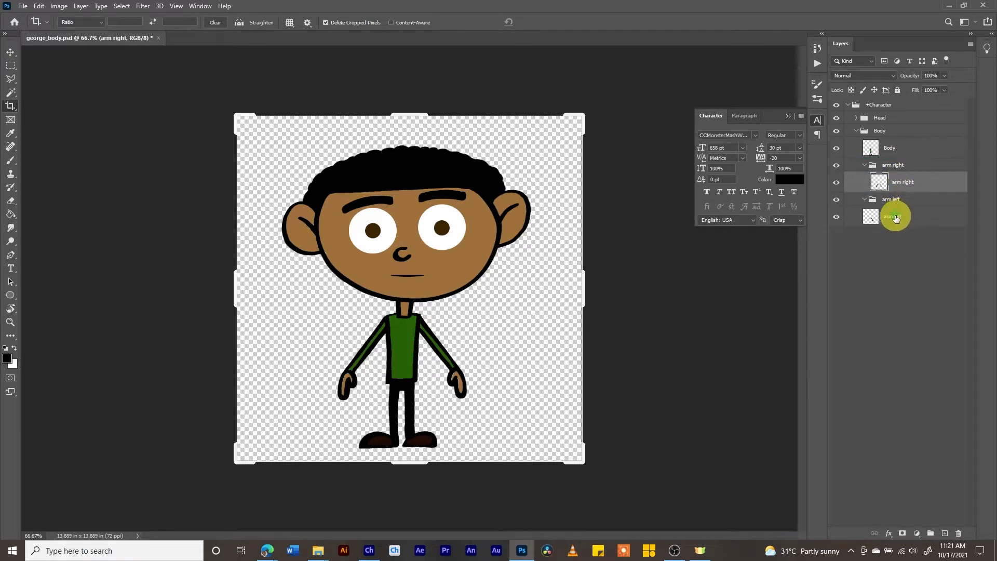
pyautogui.moveTo(894, 218); pyautogui.dragTo(896, 200)
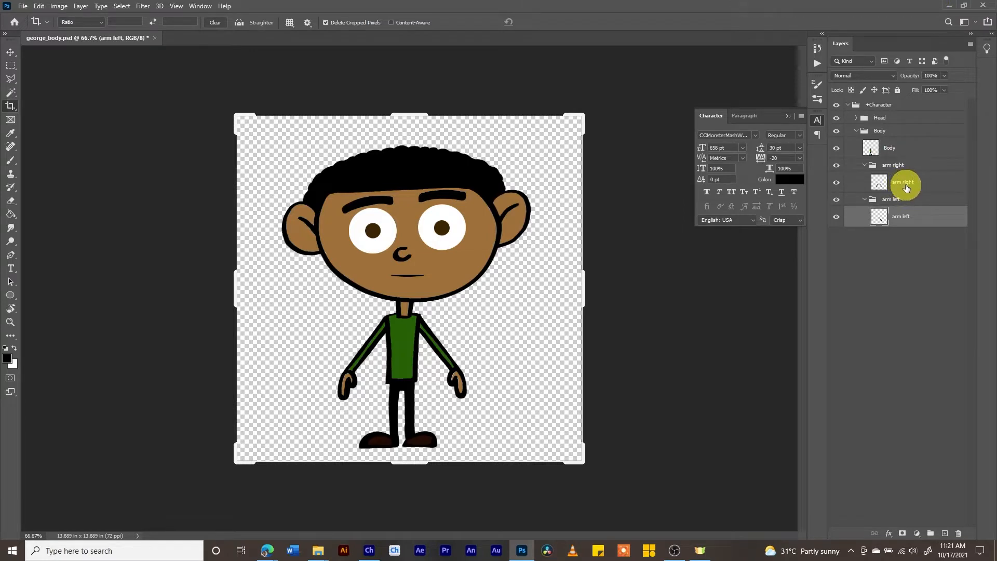
# Lasso the character's right hand on the arm right layer and cut it out of the arm.
pyautogui.click(905, 191)
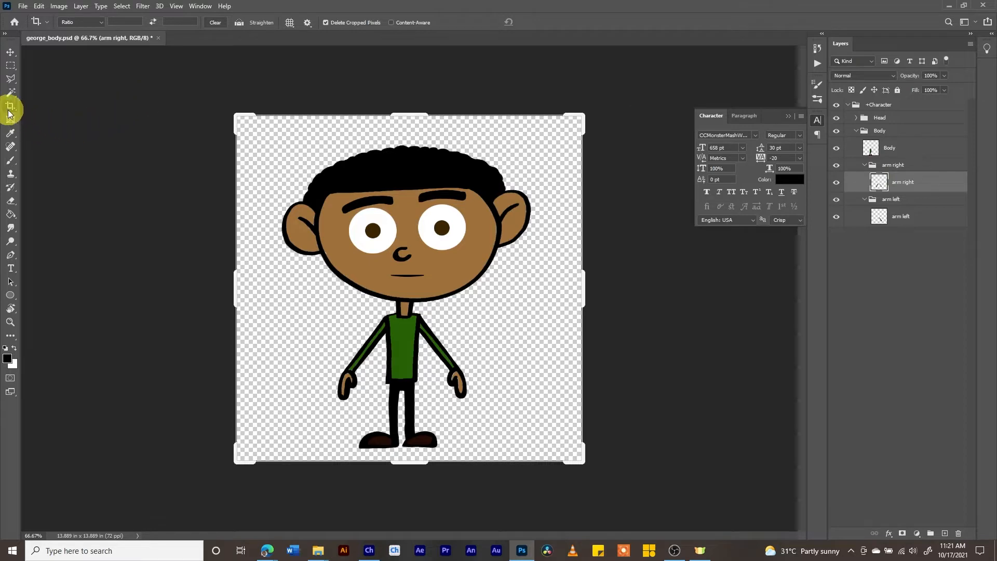
pyautogui.click(11, 79)
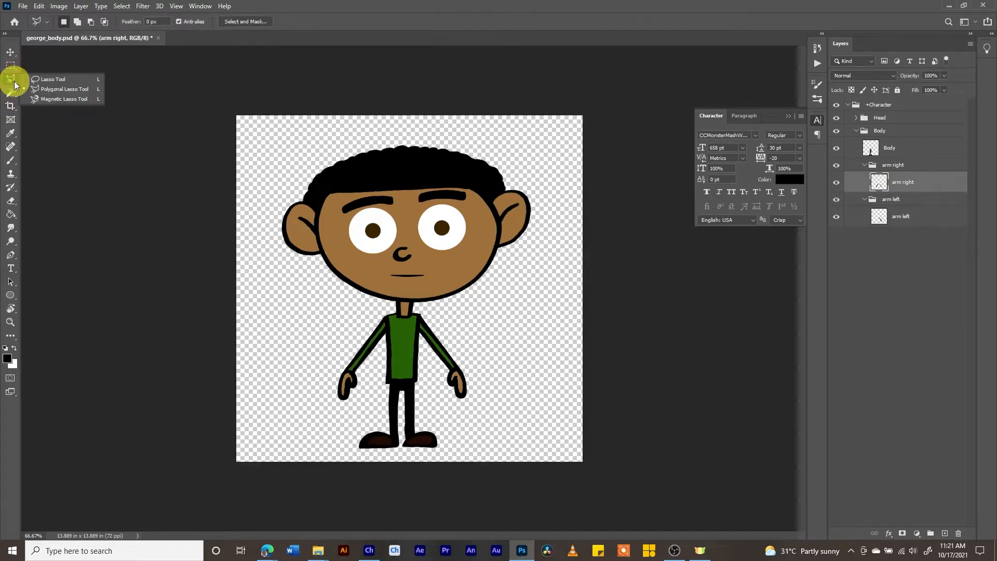
pyautogui.click(44, 79)
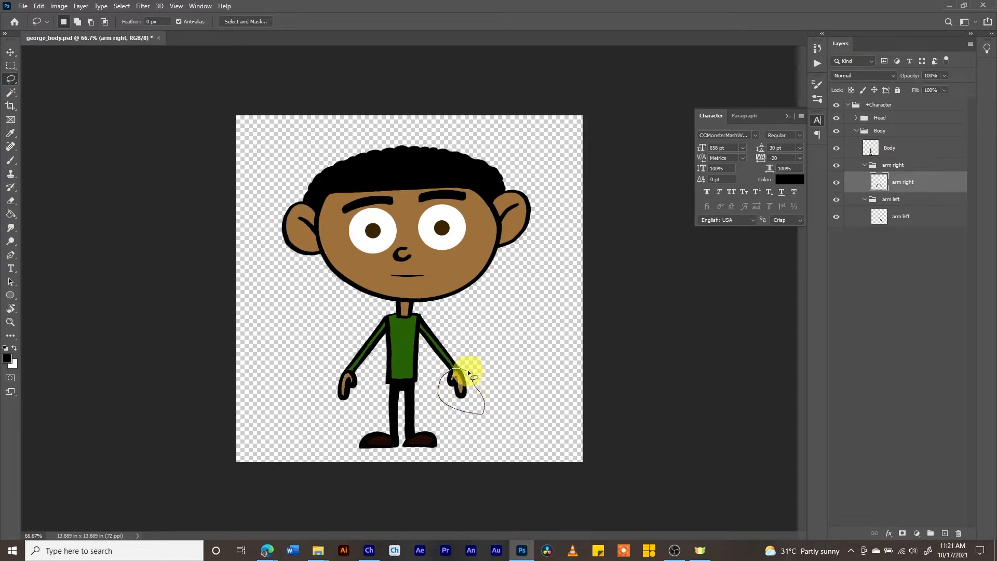
pyautogui.moveTo(468, 370); pyautogui.dragTo(469, 370)
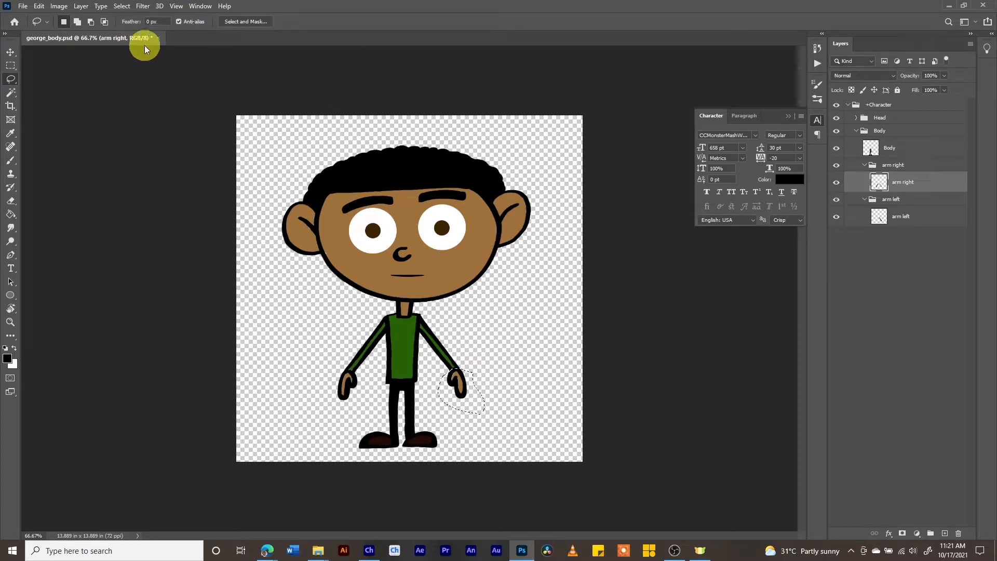
pyautogui.click(437, 263)
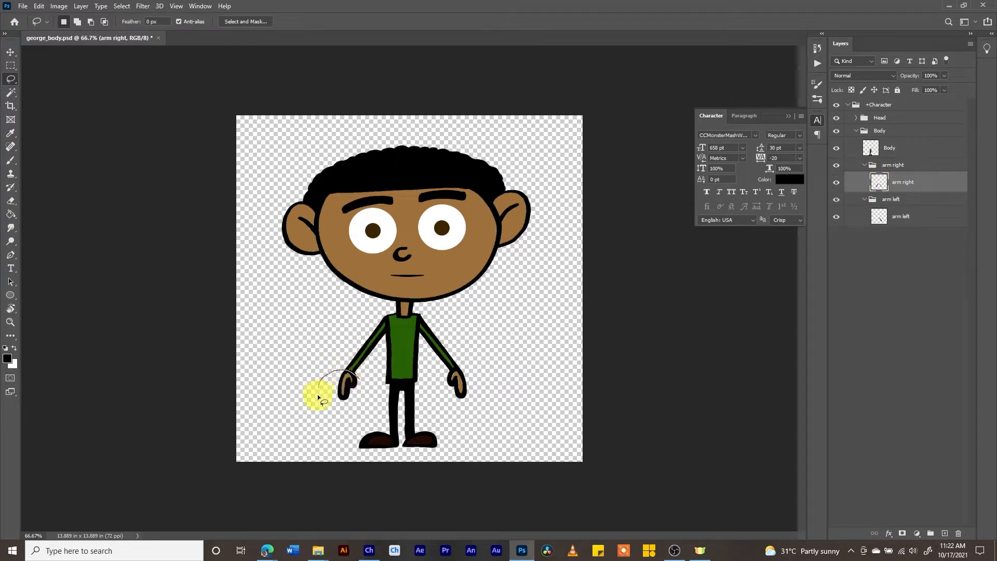
pyautogui.moveTo(317, 396)
pyautogui.mouseDown()
pyautogui.moveTo(344, 410)
pyautogui.moveTo(362, 404)
pyautogui.moveTo(360, 380)
pyautogui.mouseUp()
pyautogui.click(40, 6)
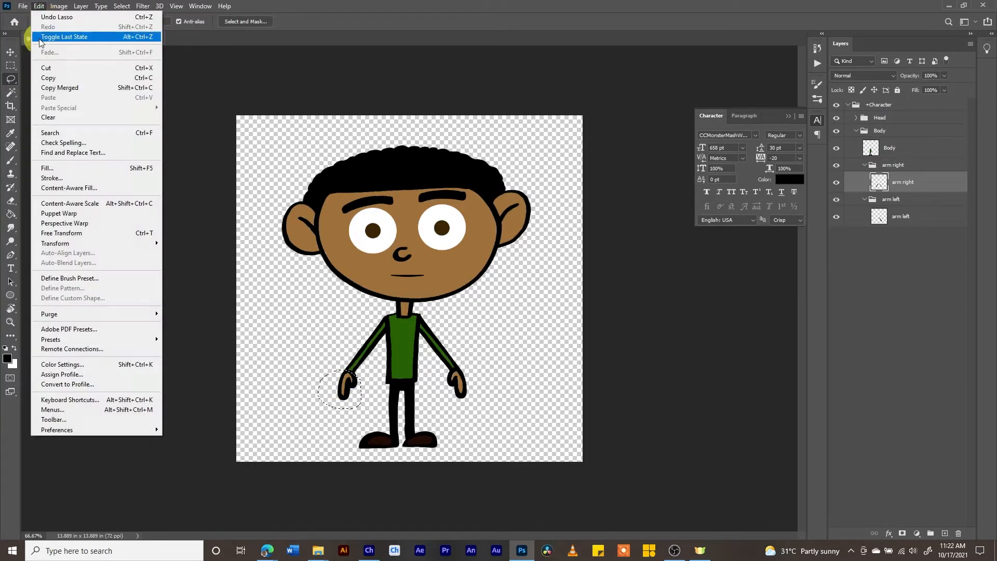
pyautogui.click(54, 66)
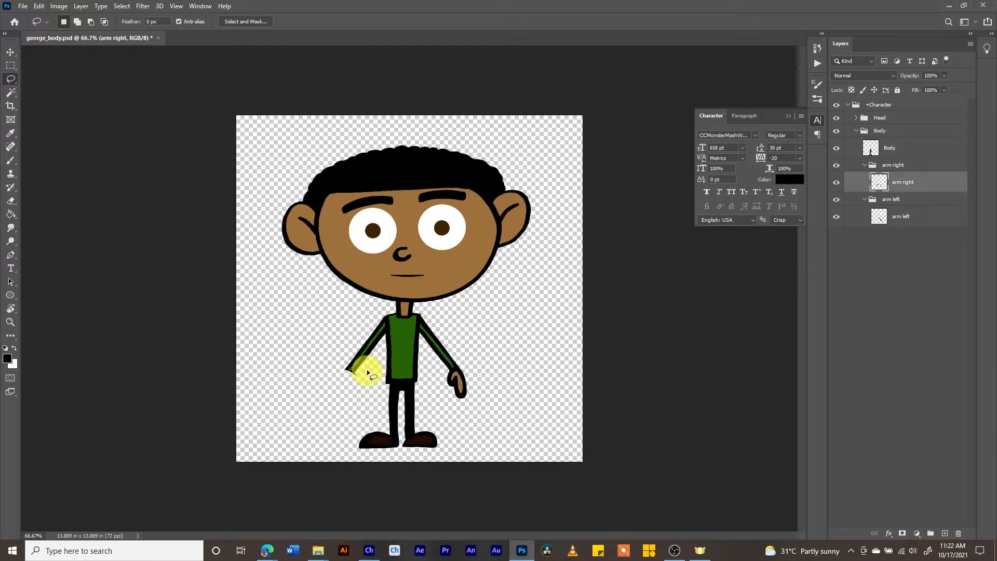
# Erase the ragged leftovers at the cut wrist end on the arm right layer.
pyautogui.click(11, 160)
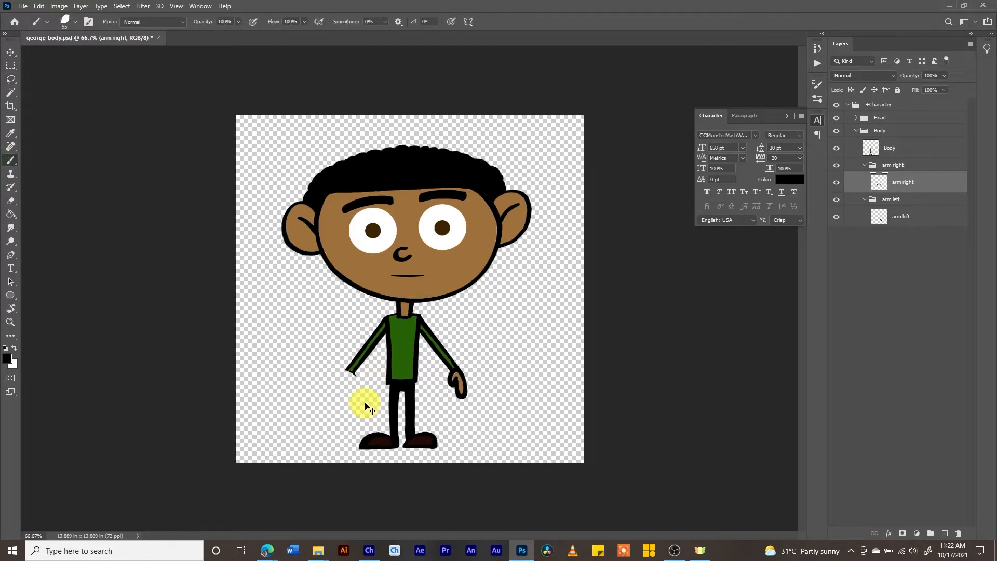
pyautogui.scroll(3, 363, 405)
pyautogui.press('e')
pyautogui.moveTo(253, 412); pyautogui.dragTo(211, 405)
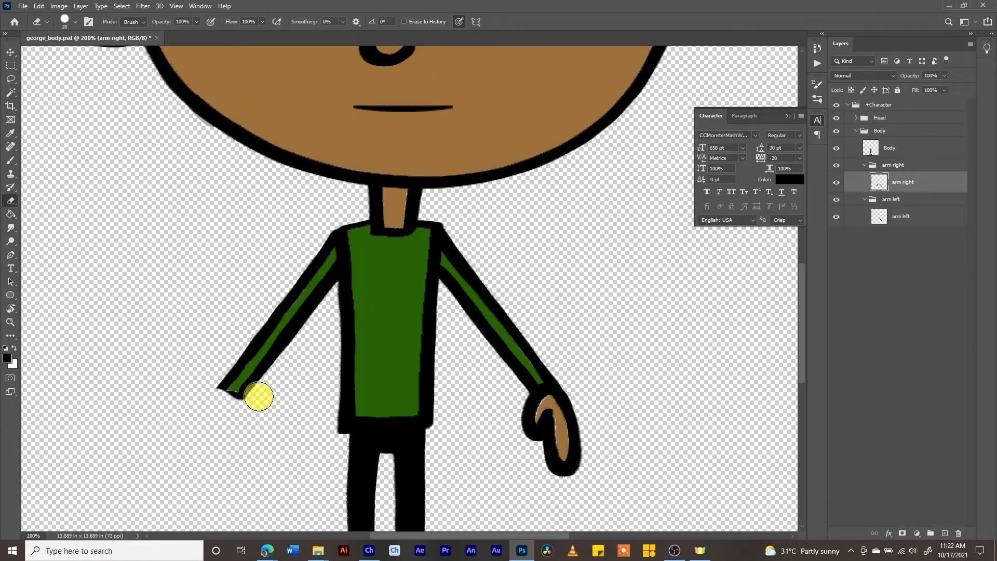
pyautogui.click(39, 6)
pyautogui.click(75, 99)
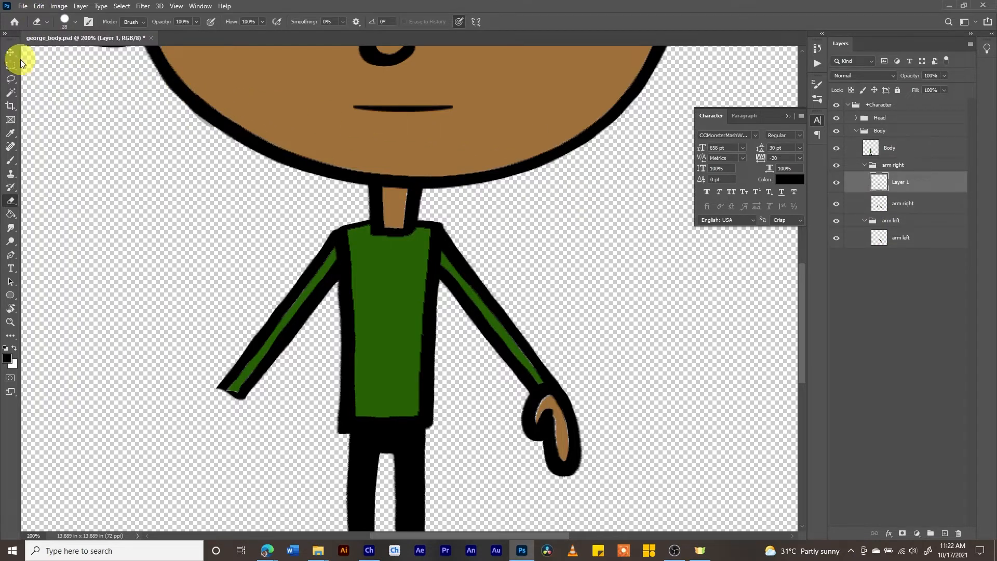
pyautogui.hotkey('ctrl', 'e')
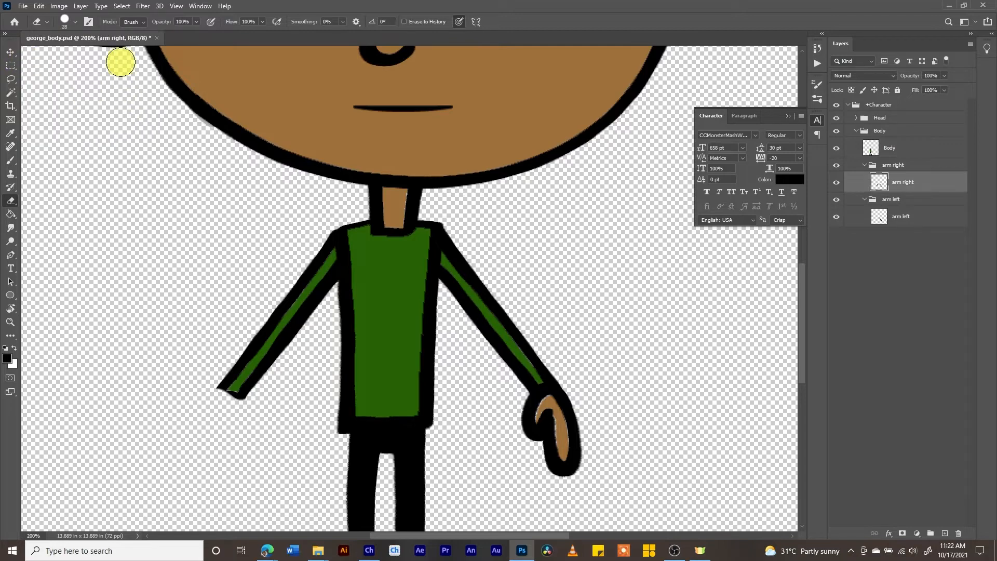
# Paste the cut hand in place as its own layer and move it up to close the gap at the wrist.
pyautogui.click(38, 6)
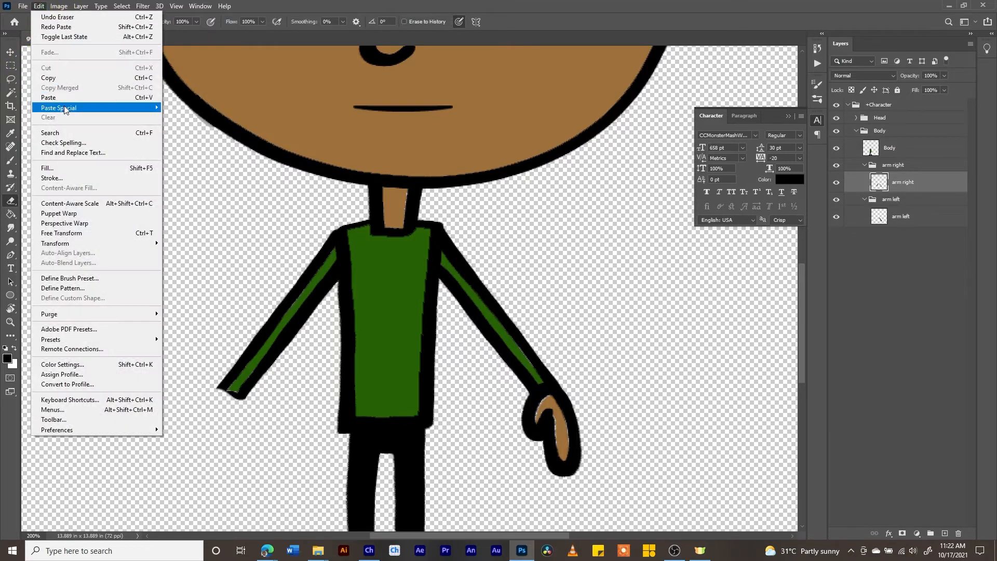
pyautogui.moveTo(63, 108)
pyautogui.click(190, 118)
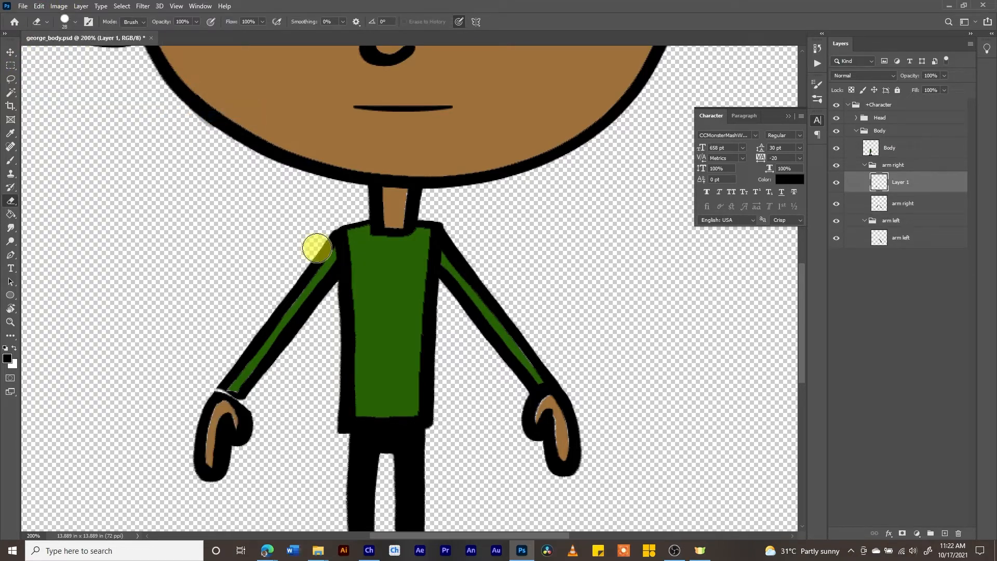
pyautogui.click(10, 52)
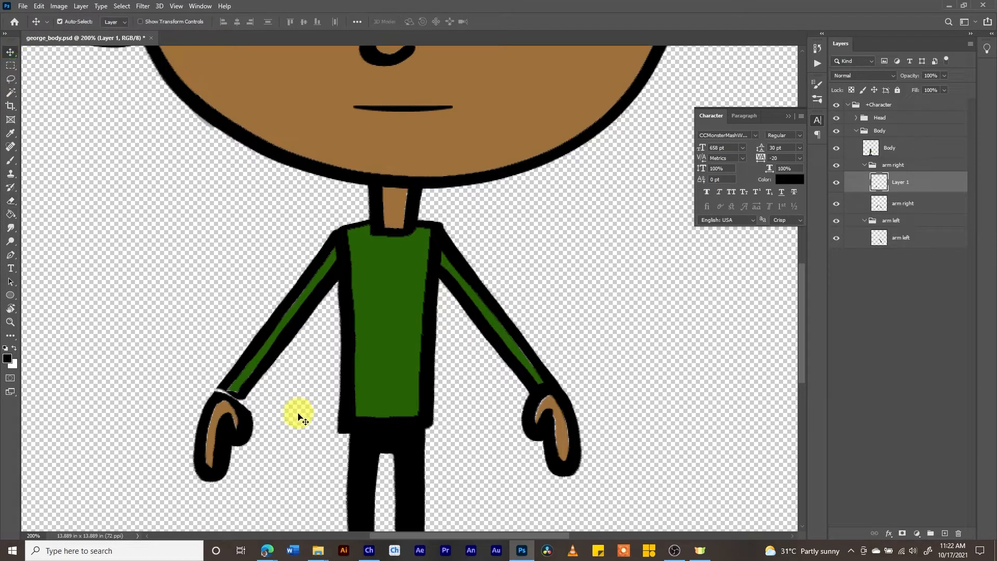
pyautogui.moveTo(240, 430); pyautogui.dragTo(246, 416)
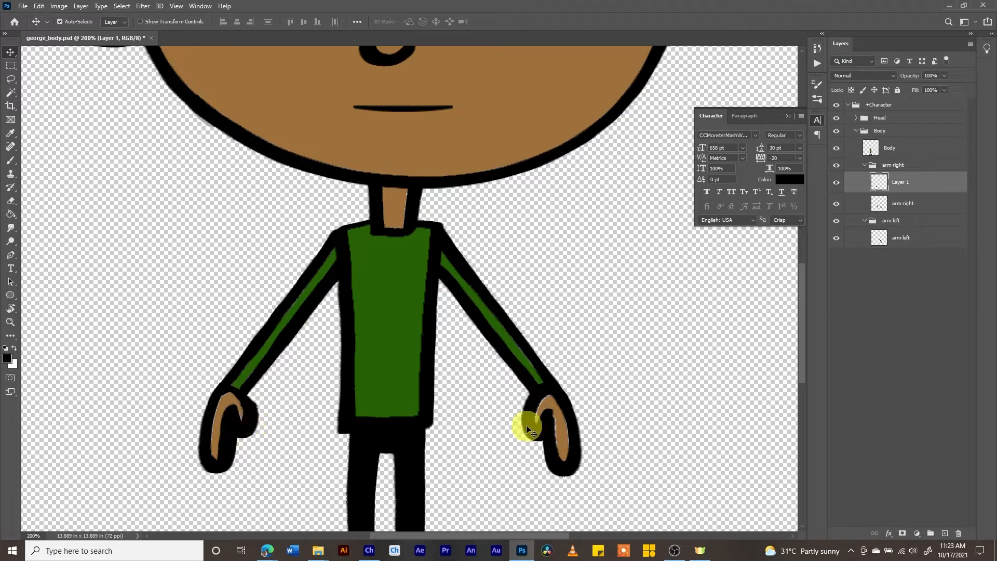
# Rename the pasted hand layer "hand right_01".
pyautogui.doubleClick(905, 183)
pyautogui.write('hand_01')
pyautogui.press('Return')
pyautogui.doubleClick(897, 183)
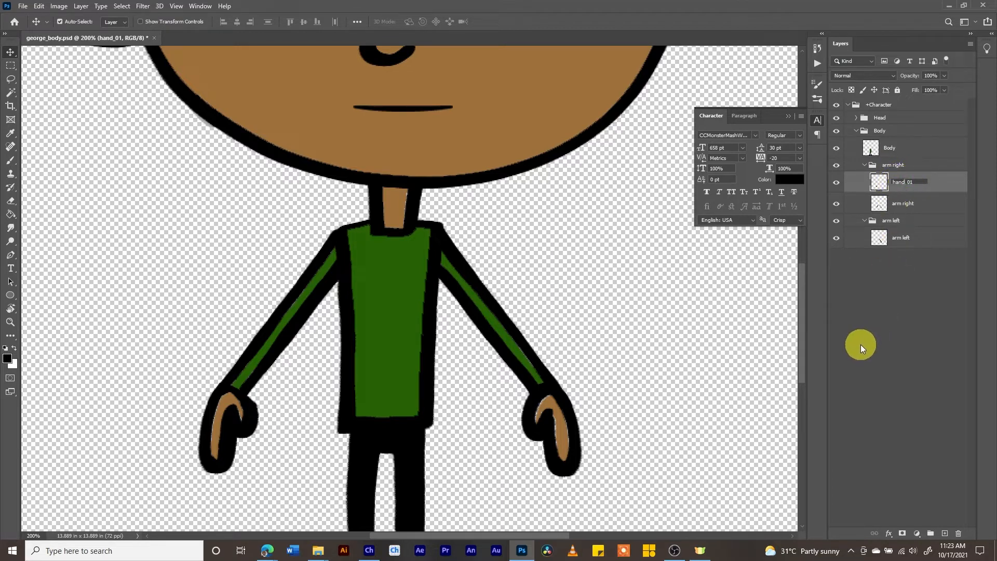
pyautogui.write('right')
pyautogui.press('Return')
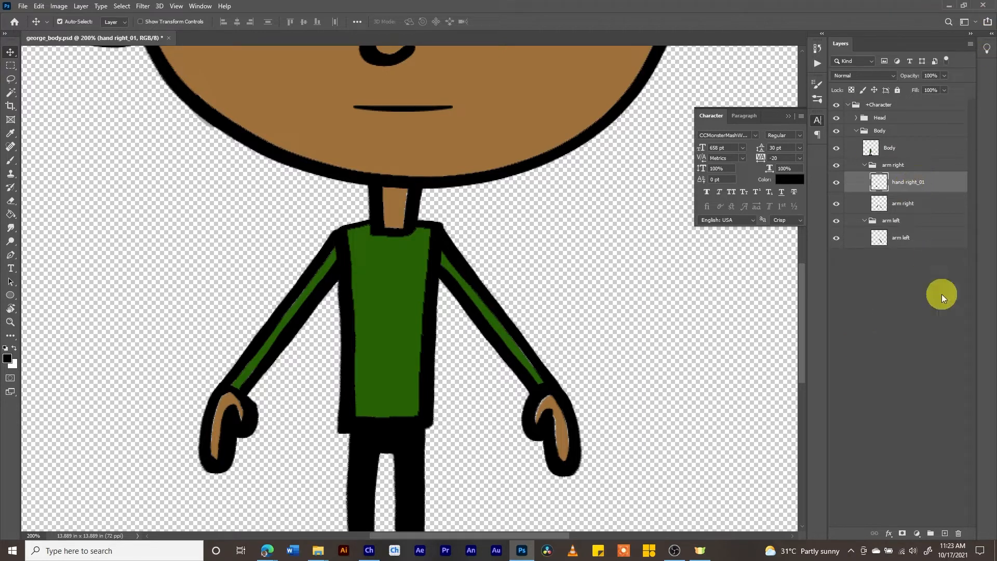
# Copy the hand right_01 layer's name and create a new group above that layer in the arm right group.
pyautogui.doubleClick(912, 182)
pyautogui.rightClick(914, 185)
pyautogui.click(885, 217)
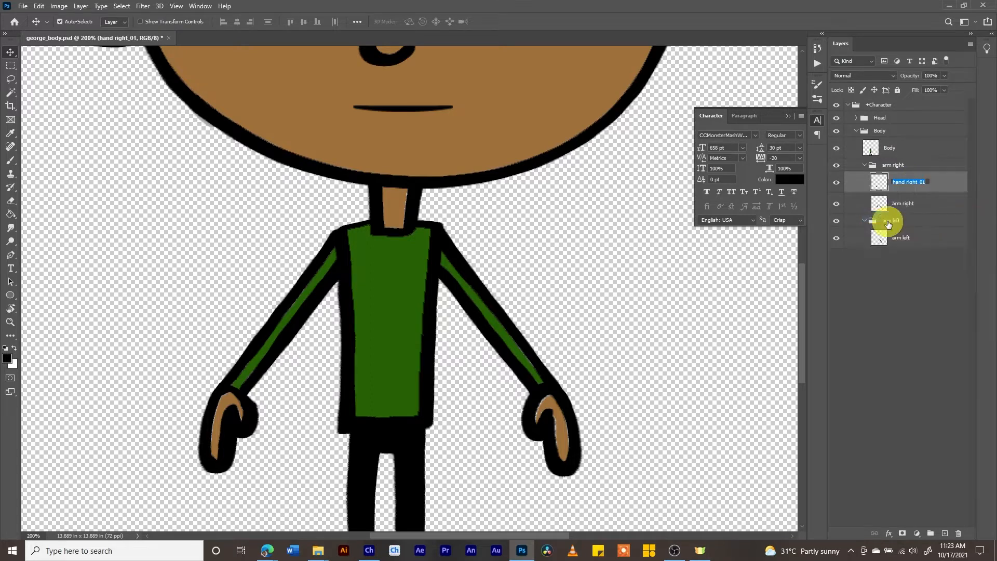
pyautogui.click(930, 188)
pyautogui.click(934, 532)
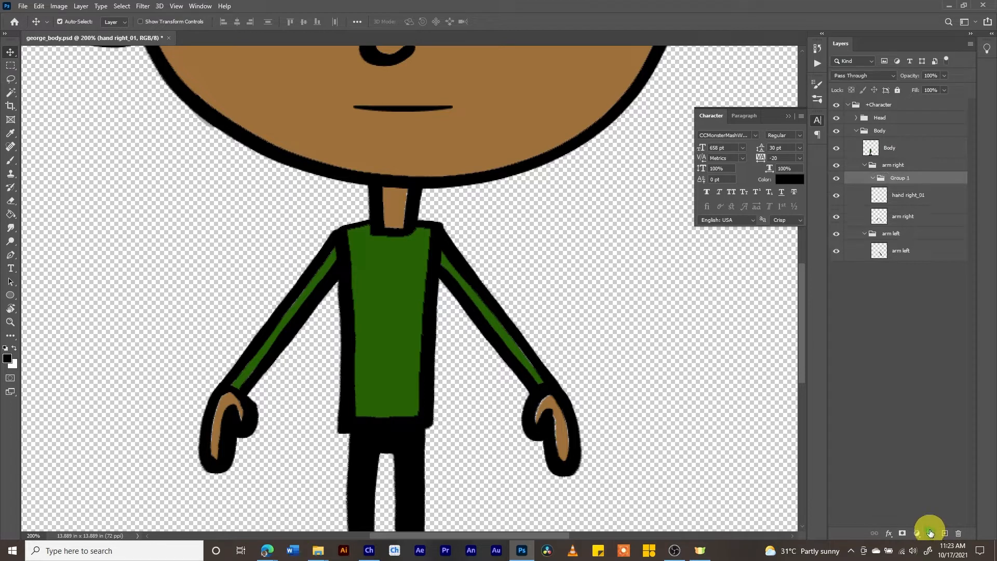
# Rename the new group inside the arm right group "hand right".
pyautogui.doubleClick(898, 178)
pyautogui.rightClick(900, 181)
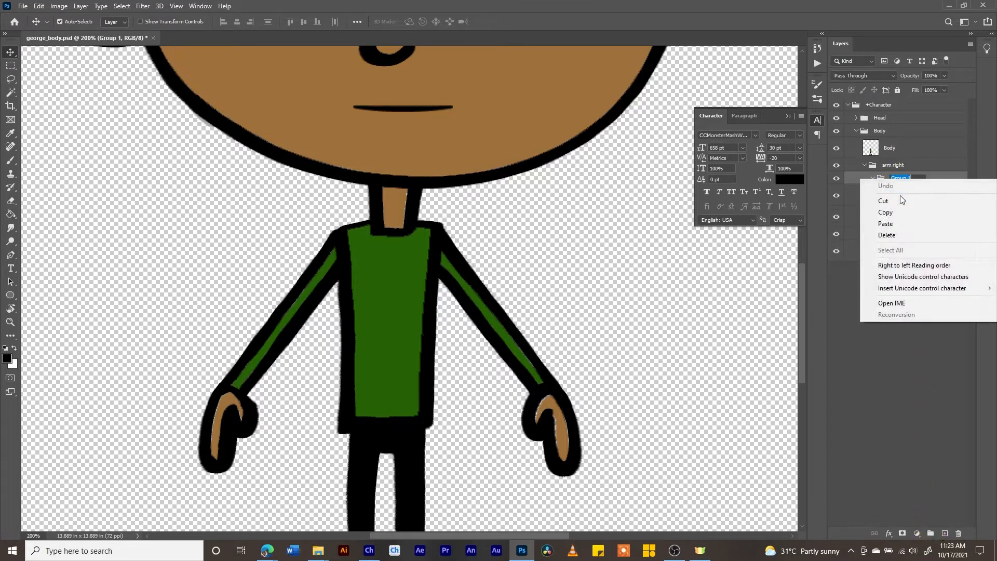
pyautogui.click(918, 176)
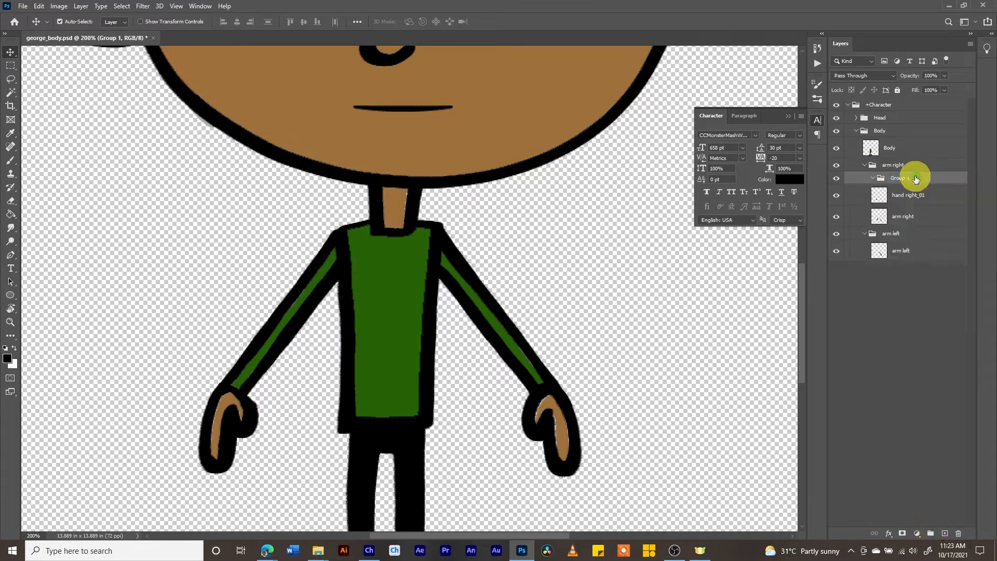
pyautogui.doubleClick(904, 177)
pyautogui.write('r')
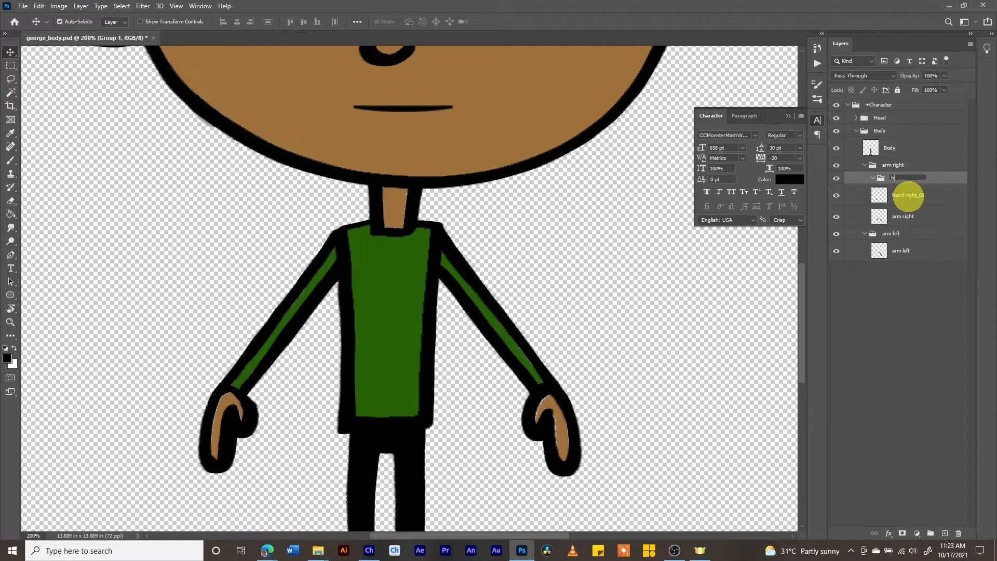
pyautogui.write('hand right')
pyautogui.press('Return')
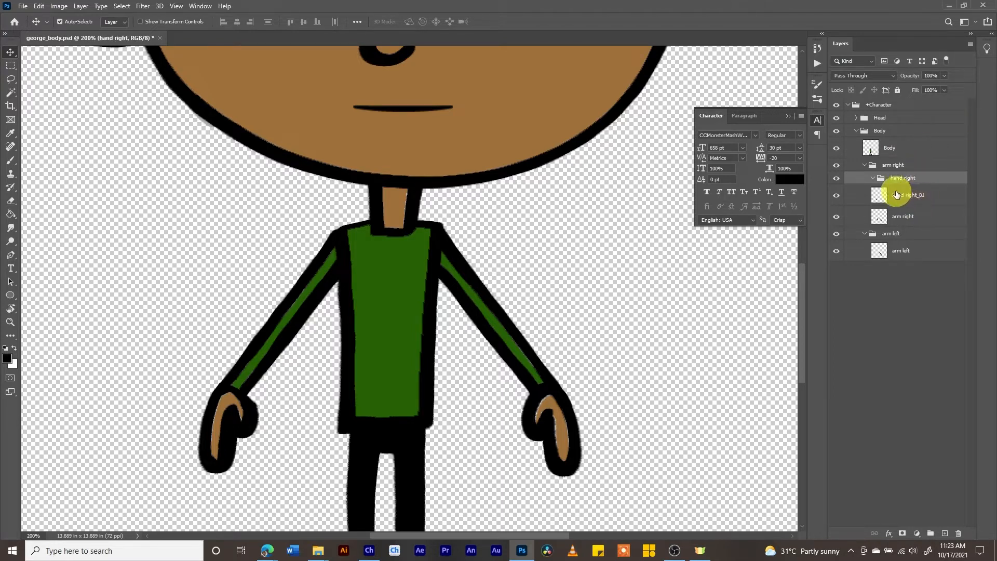
# Move the hand right_01 layer into the hand right group.
pyautogui.moveTo(901, 196); pyautogui.dragTo(903, 179)
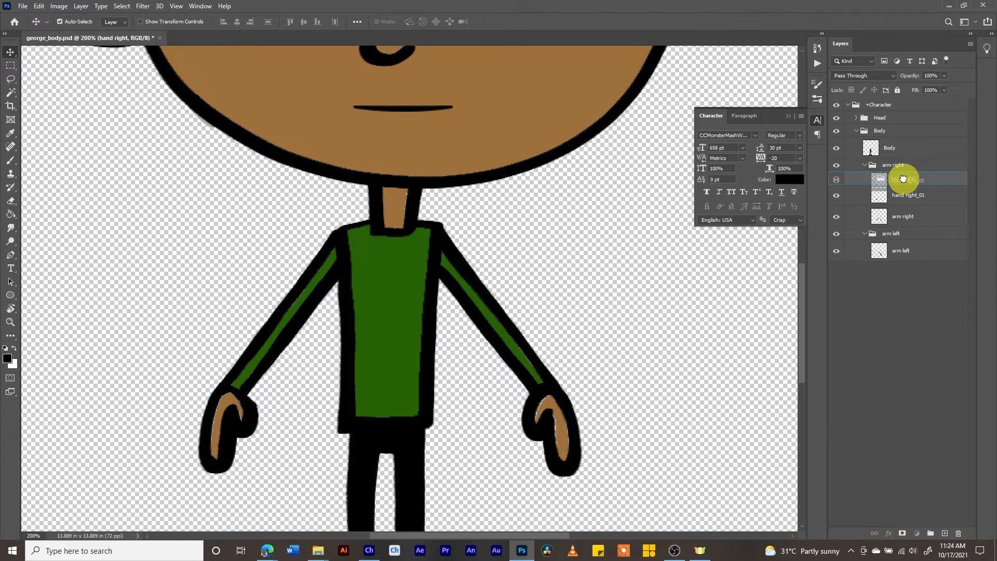
pyautogui.moveTo(903, 179); pyautogui.dragTo(903, 179)
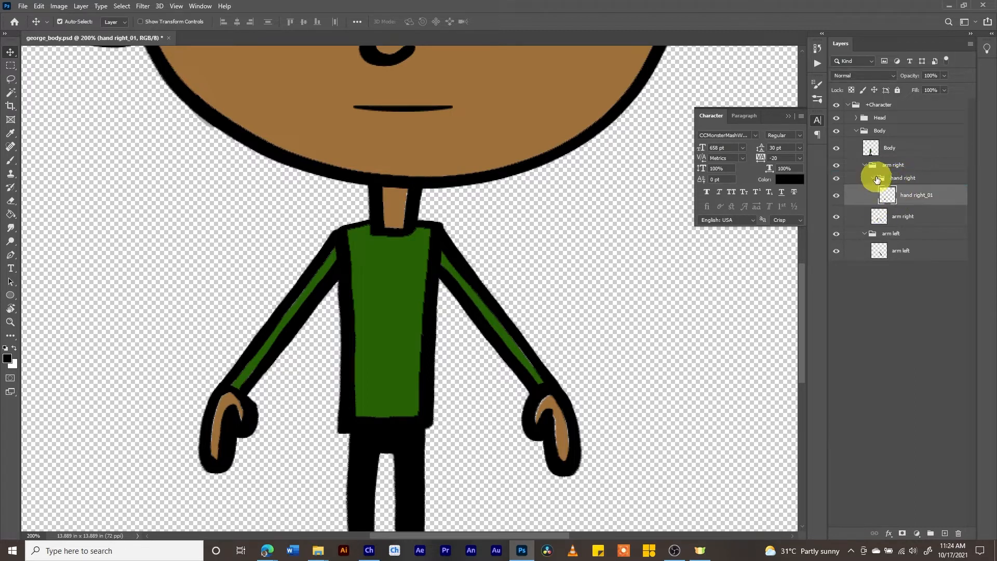
pyautogui.click(875, 179)
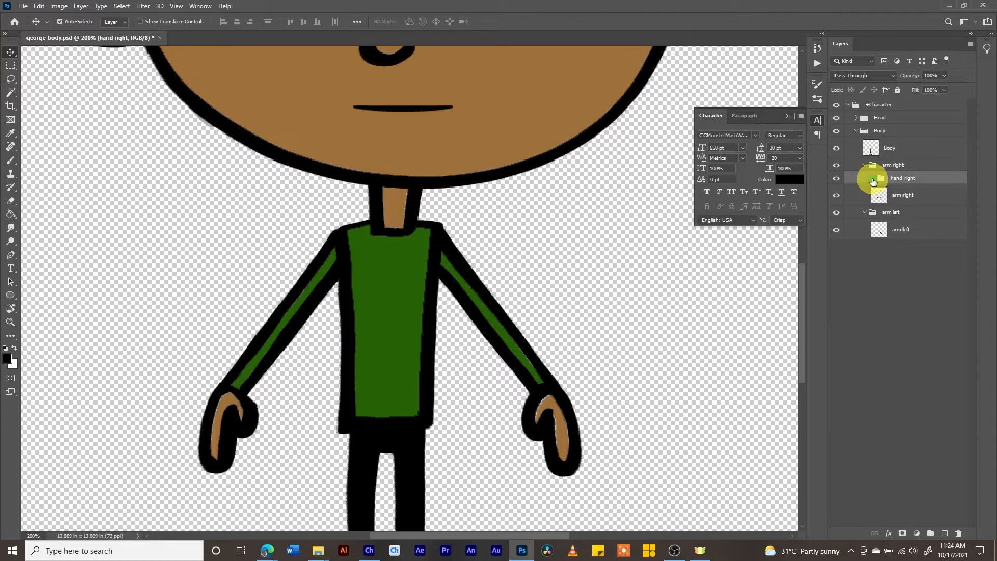
pyautogui.click(872, 178)
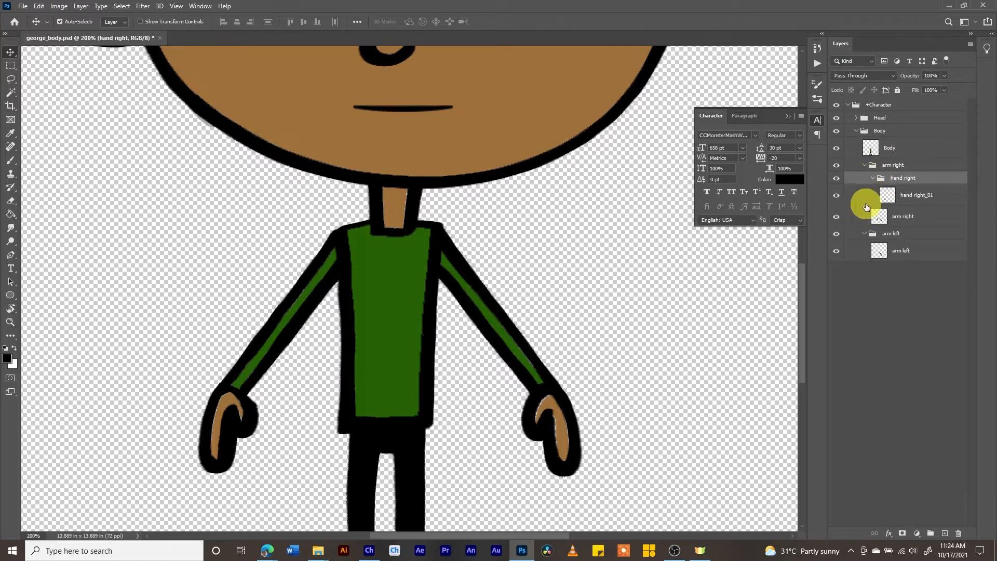
# Hide the hand right_01 layer, leaving it selected, and switch to the Brush tool.
pyautogui.click(837, 196)
pyautogui.click(836, 196)
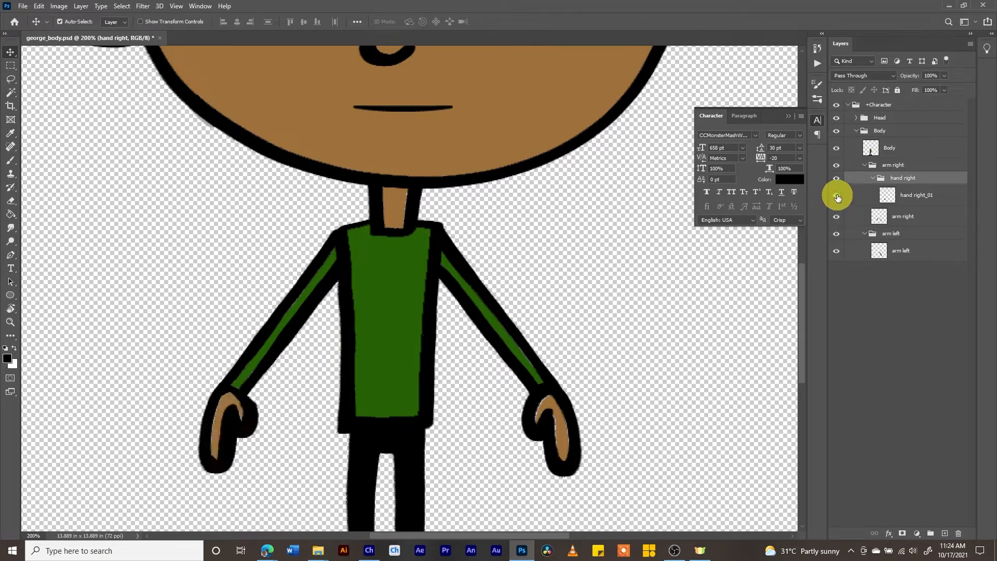
pyautogui.click(837, 196)
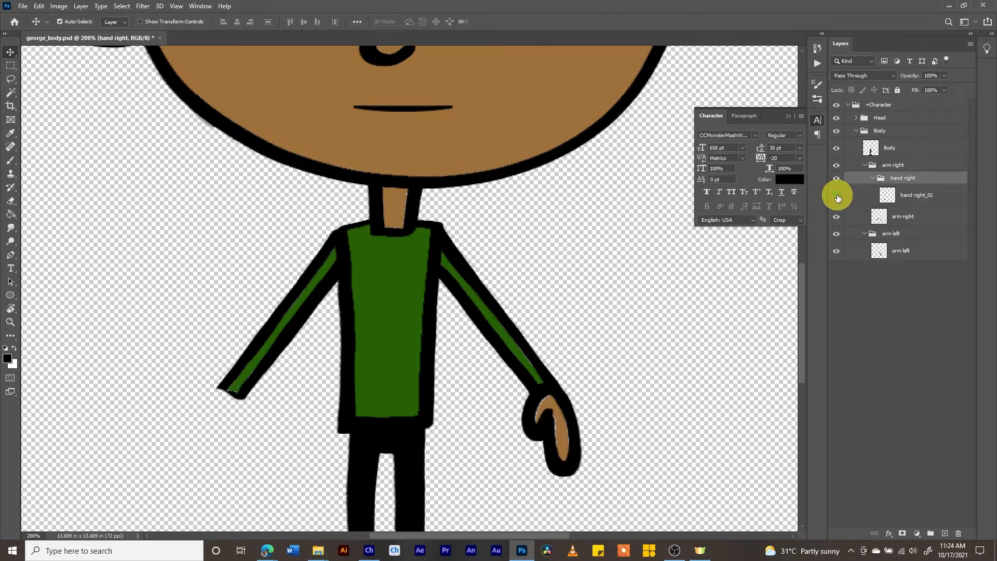
pyautogui.click(837, 196)
pyautogui.click(836, 196)
pyautogui.click(916, 195)
pyautogui.press('b')
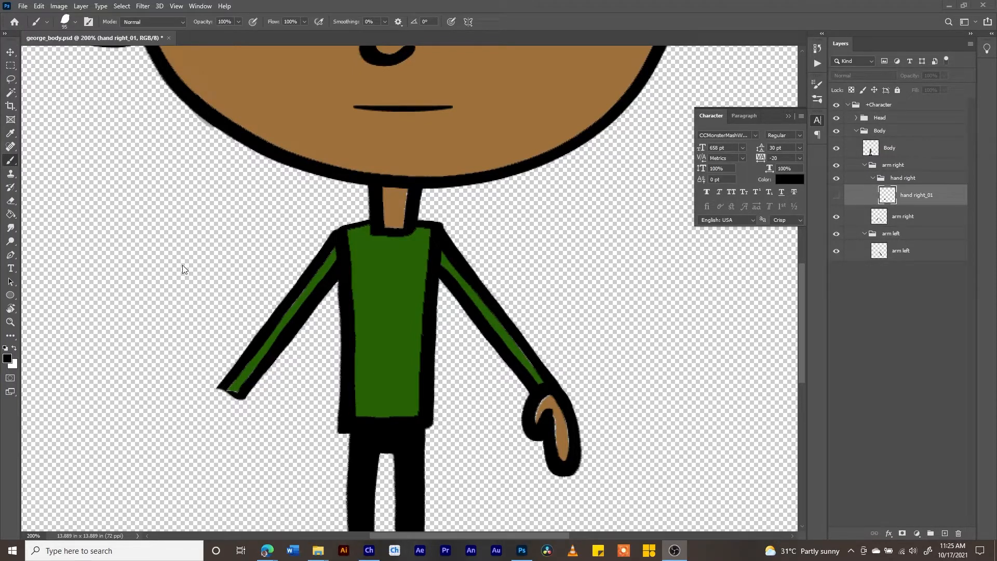
pyautogui.click(237, 401)
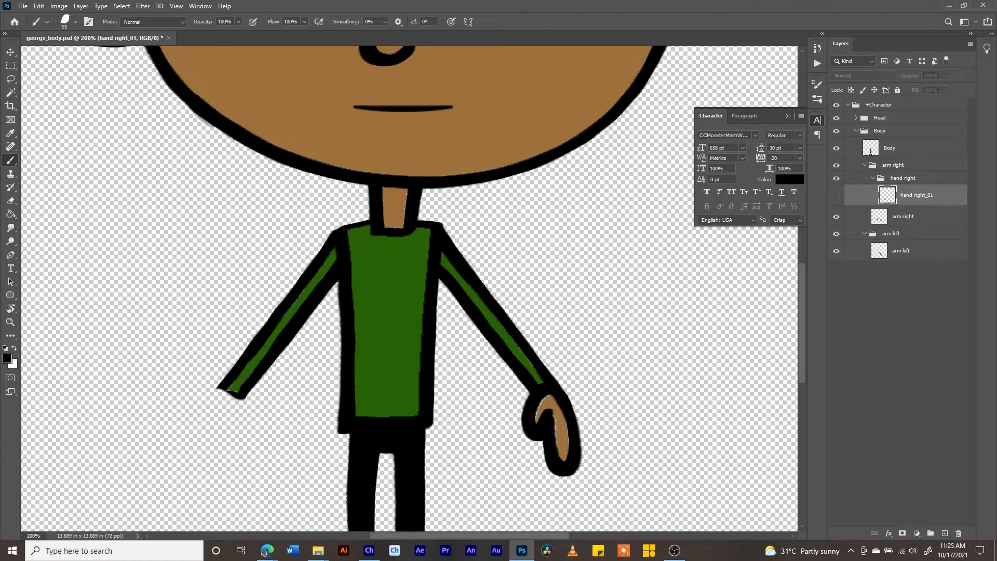
pyautogui.rightClick(923, 201)
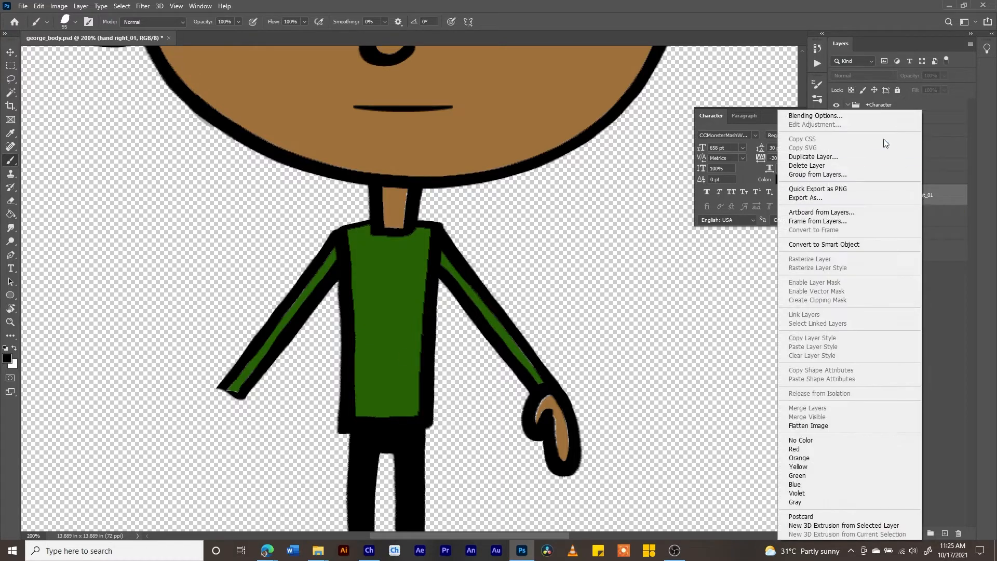
pyautogui.moveTo(883, 12); pyautogui.dragTo(562, 60)
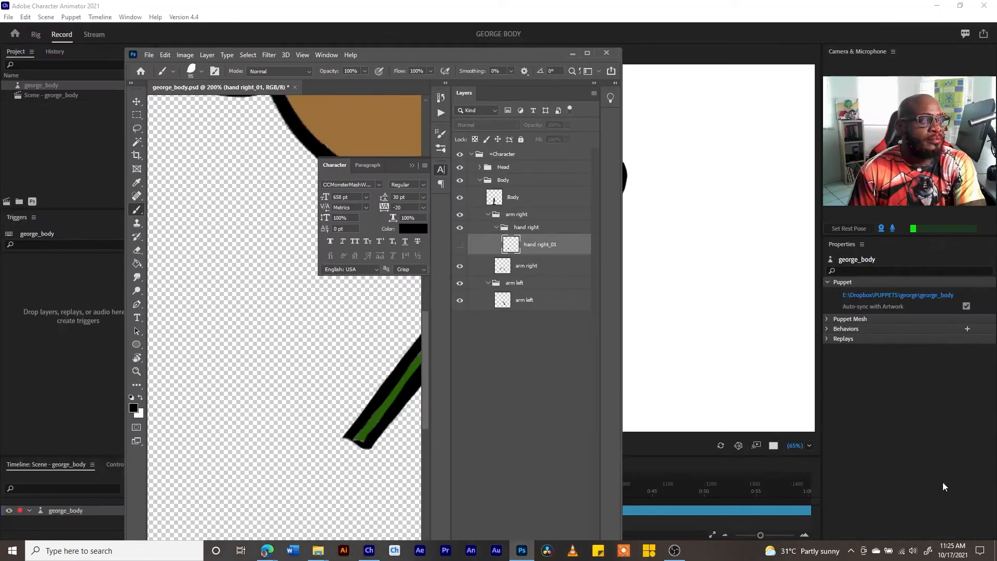
pyautogui.doubleClick(510, 52)
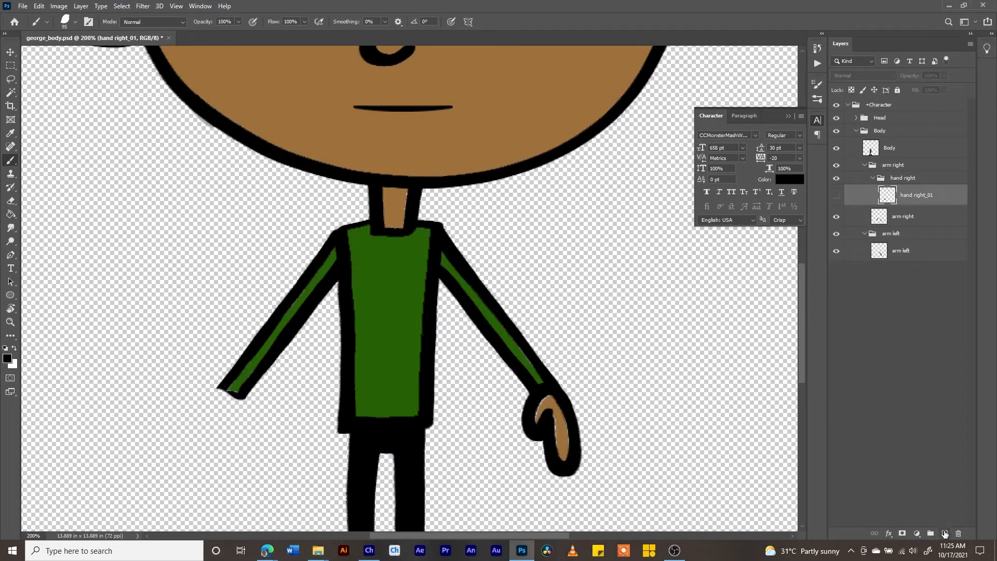
# Create a new layer above hand right_01 in the hand right group and name it "hand right_02".
pyautogui.click(944, 533)
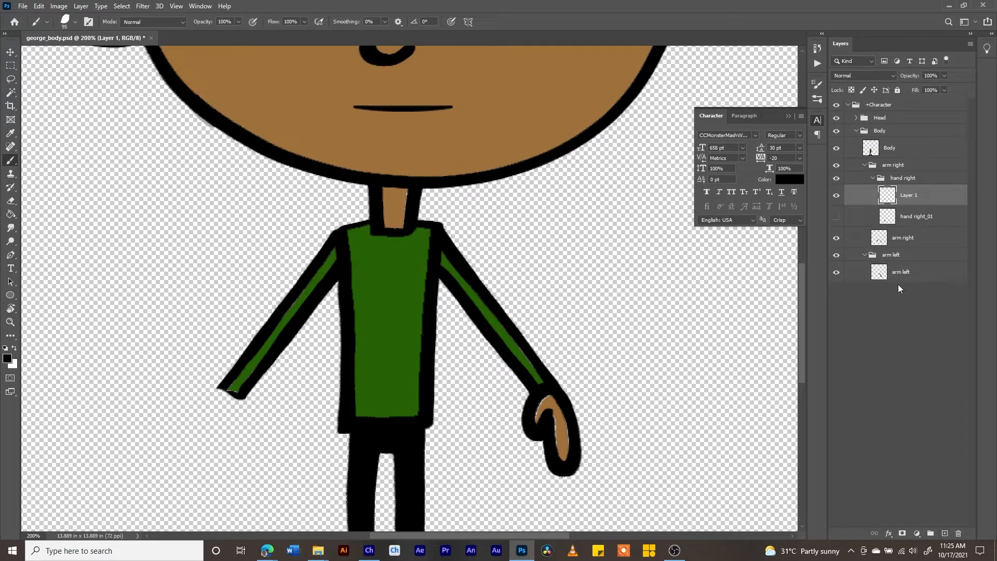
pyautogui.doubleClick(912, 196)
pyautogui.write('hand right_02')
pyautogui.press('Return')
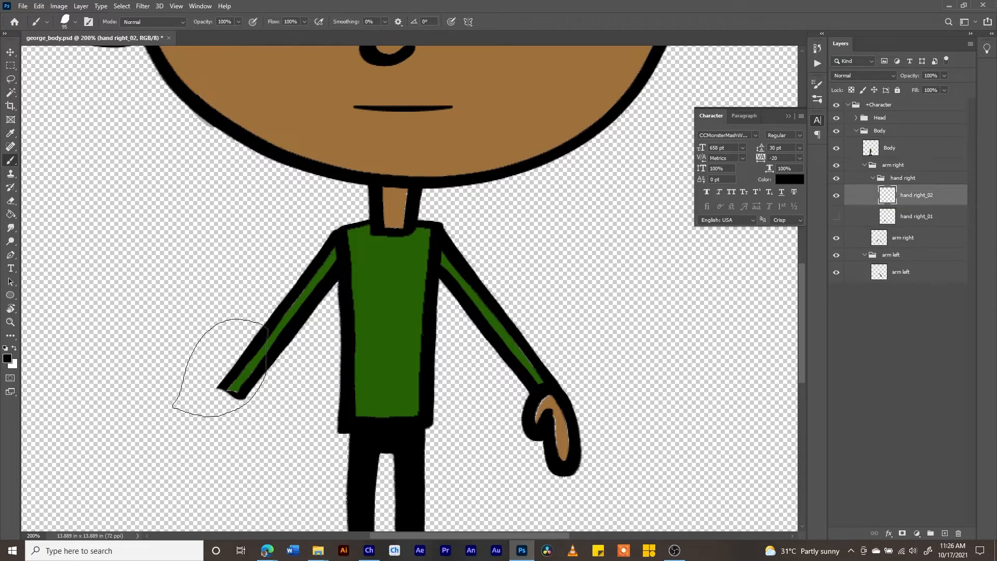
# Try outlining a new hand at the bare wrist with a 28 px brush, and undo the stroke.
pyautogui.click(76, 22)
pyautogui.moveTo(77, 53); pyautogui.dragTo(71, 52)
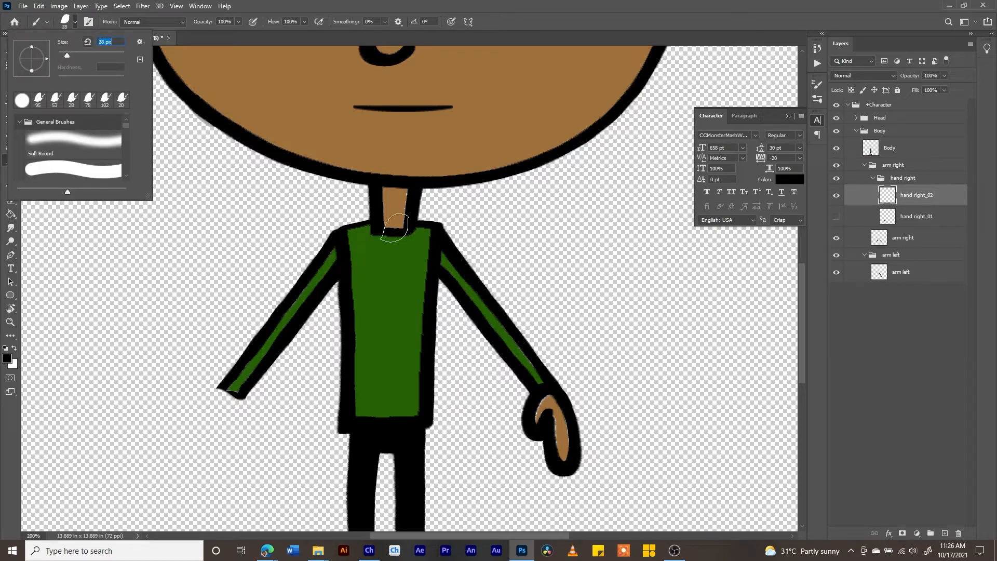
pyautogui.click(503, 21)
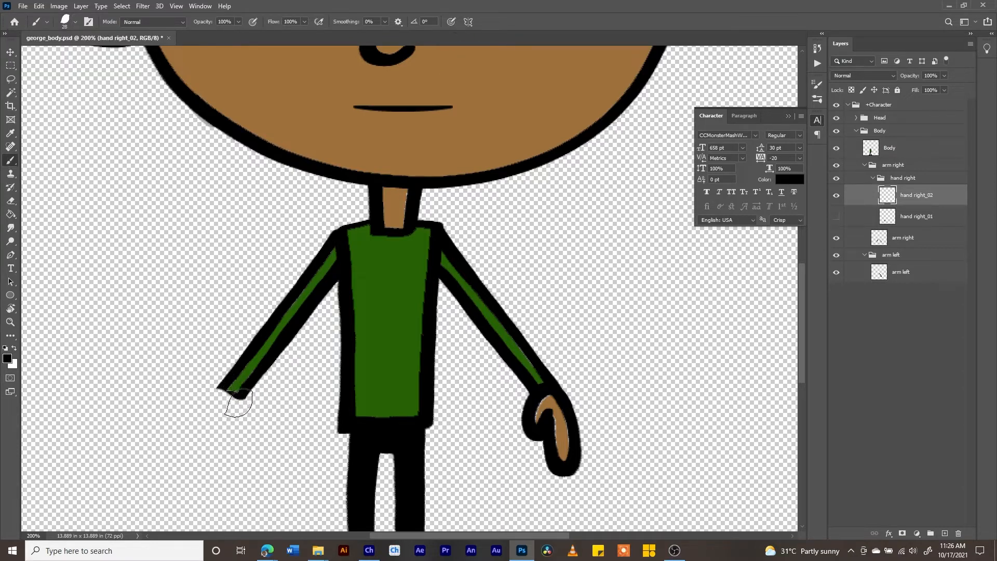
pyautogui.moveTo(237, 399); pyautogui.dragTo(248, 436)
pyautogui.hotkey('ctrl', 'z')
# Reduce the brush size to 14 px and draw the black outline of an open hand with spread fingers at the wrist.
pyautogui.click(74, 22)
pyautogui.click(61, 53)
pyautogui.click(242, 401)
pyautogui.moveTo(242, 401)
pyautogui.mouseDown()
pyautogui.moveTo(242, 445)
pyautogui.moveTo(197, 474)
pyautogui.moveTo(202, 417)
pyautogui.moveTo(188, 406)
pyautogui.moveTo(234, 416)
pyautogui.mouseUp()
# Sample the brown skin colour from the face and colour the inside of the open hand, undoing any fill that covers the outlines.
pyautogui.click(11, 106)
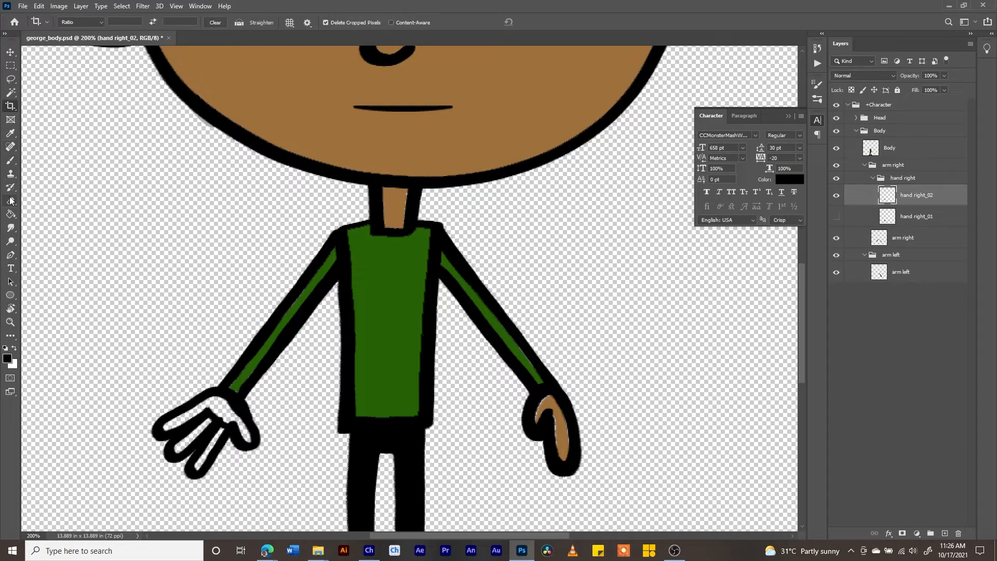
pyautogui.click(10, 133)
pyautogui.click(249, 109)
pyautogui.click(10, 214)
pyautogui.click(219, 403)
pyautogui.click(187, 440)
pyautogui.click(215, 444)
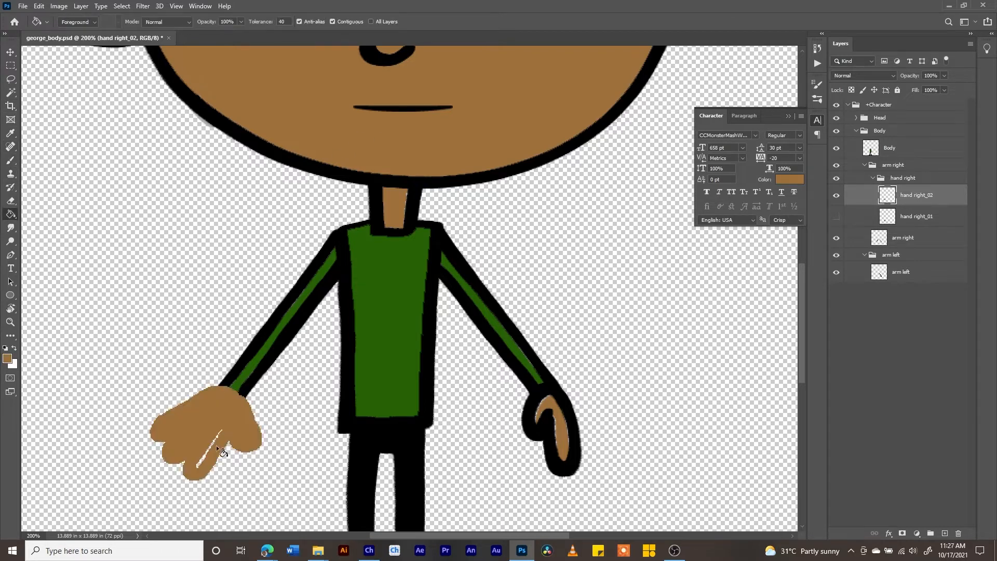
pyautogui.hotkey('ctrl', 'z')
pyautogui.click(201, 460)
# Flip the open hand on the hand right_02 layer horizontally.
pyautogui.click(39, 6)
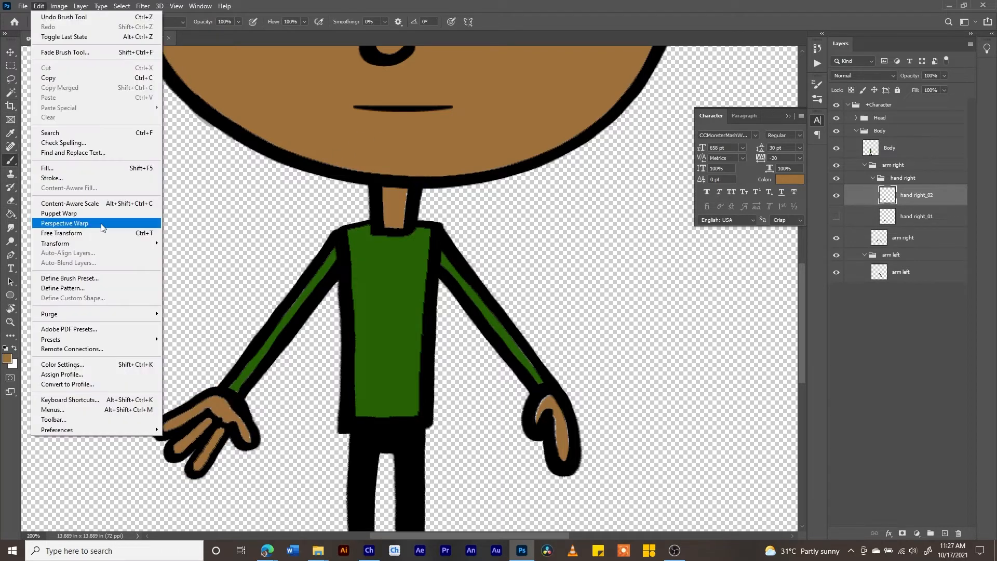
pyautogui.click(62, 233)
pyautogui.click(39, 6)
pyautogui.moveTo(104, 243)
pyautogui.click(192, 404)
pyautogui.click(39, 6)
pyautogui.click(77, 234)
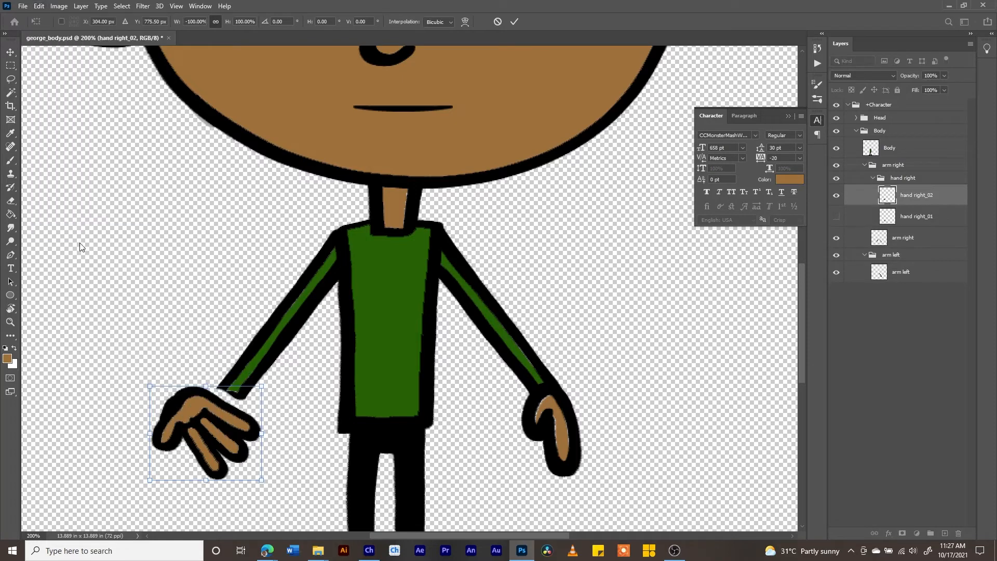
# Rotate the flipped hand clockwise, move it onto the wrist and apply the transform.
pyautogui.moveTo(143, 380); pyautogui.dragTo(235, 362)
pyautogui.moveTo(209, 406); pyautogui.dragTo(211, 399)
pyautogui.press('Return')
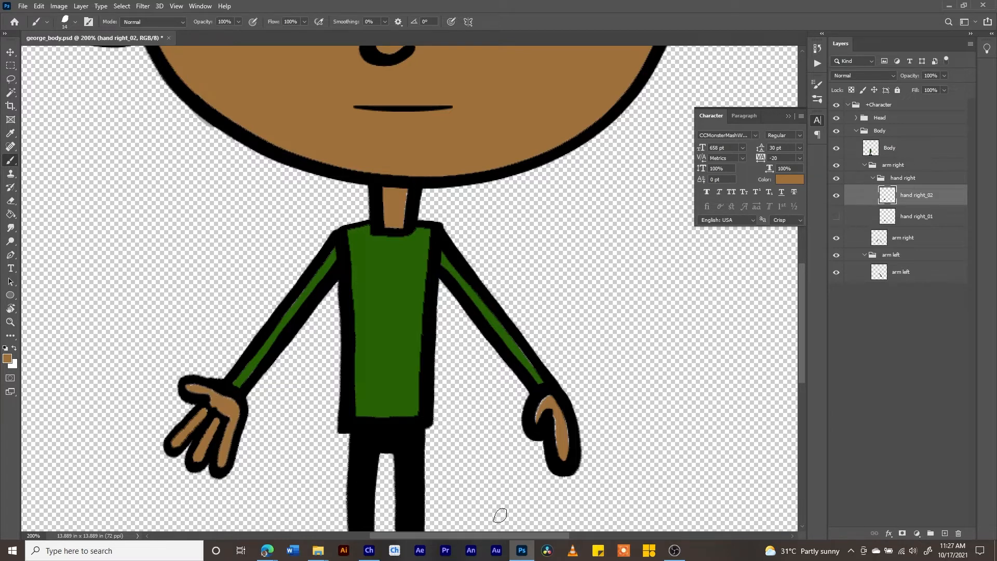
# Compare the two hand poses by toggling the visibility of hand right_01 and hand right_02, ending with only hand right_02 shown.
pyautogui.click(836, 196)
pyautogui.click(836, 196)
pyautogui.click(837, 198)
pyautogui.click(837, 216)
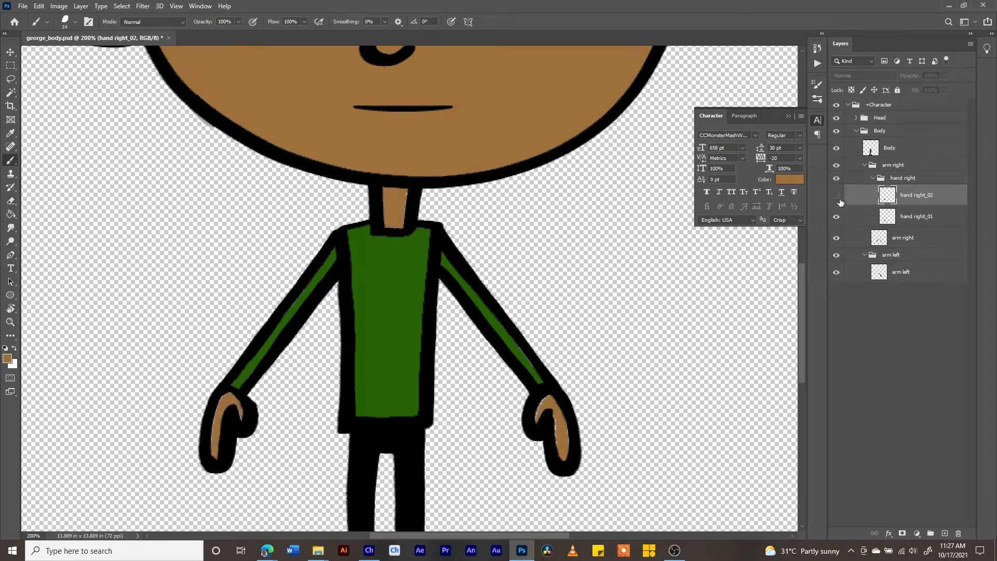
pyautogui.click(836, 196)
pyautogui.click(835, 217)
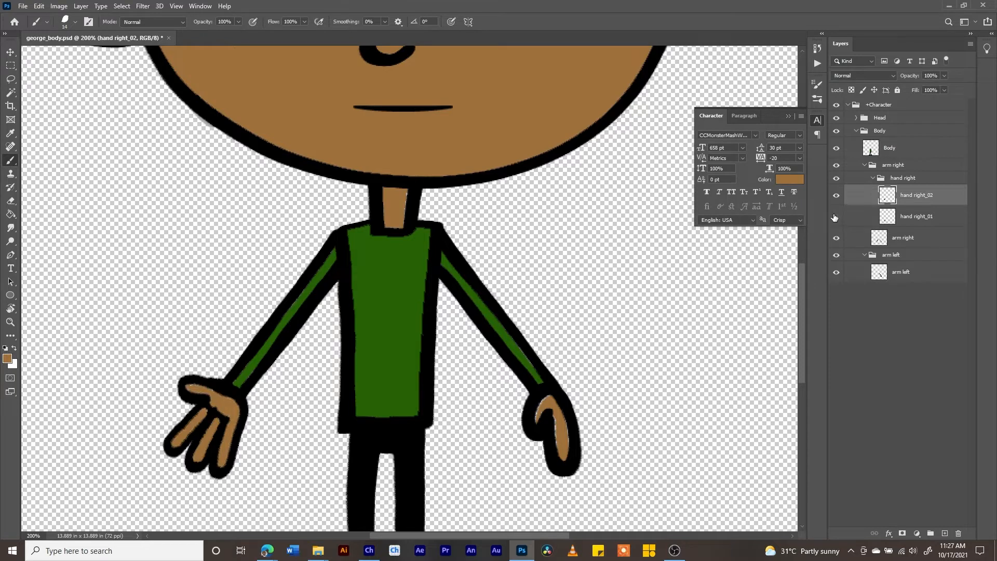
pyautogui.click(836, 217)
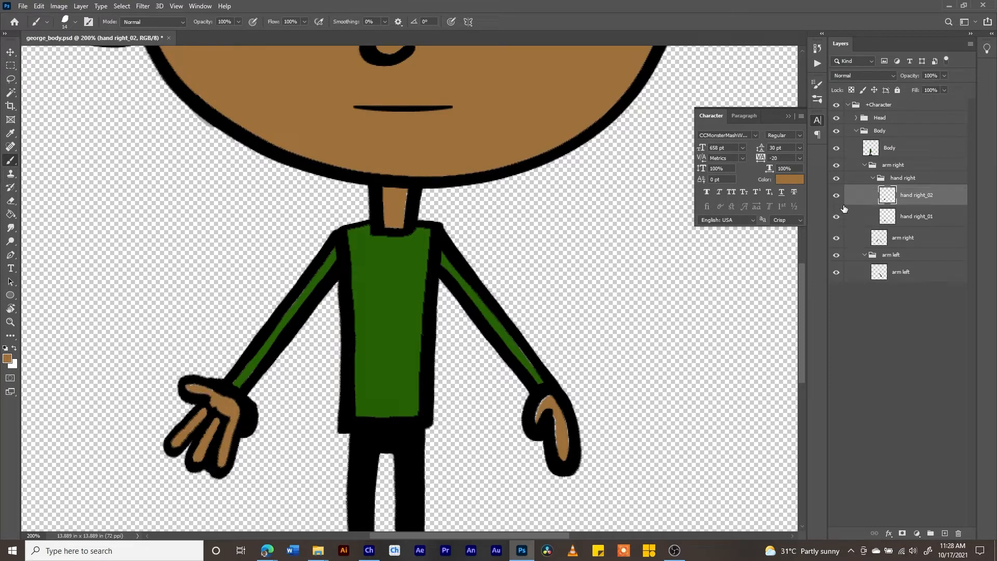
pyautogui.click(836, 217)
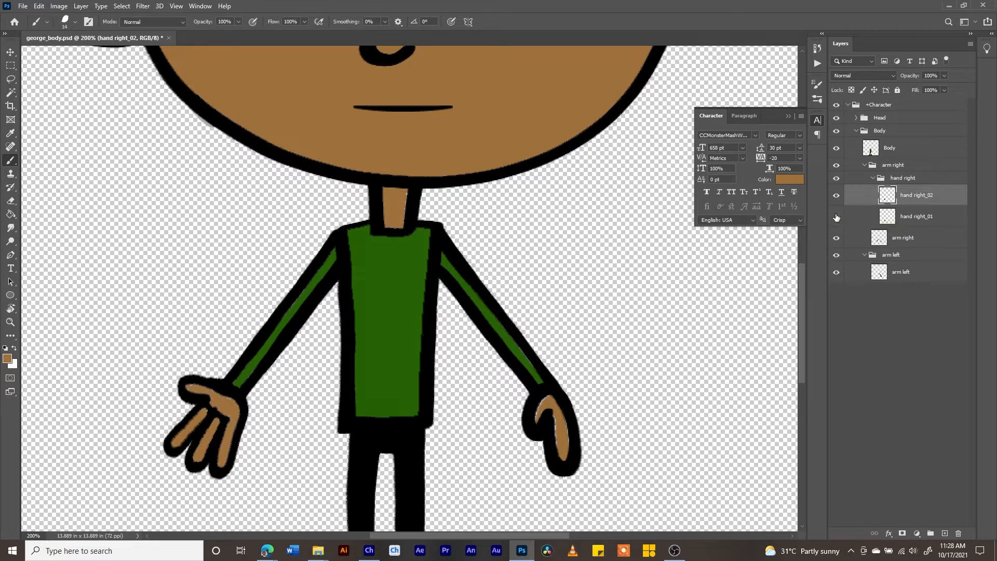
# Duplicate the hand right_02 layer and rename the copy "hand right_03".
pyautogui.rightClick(923, 198)
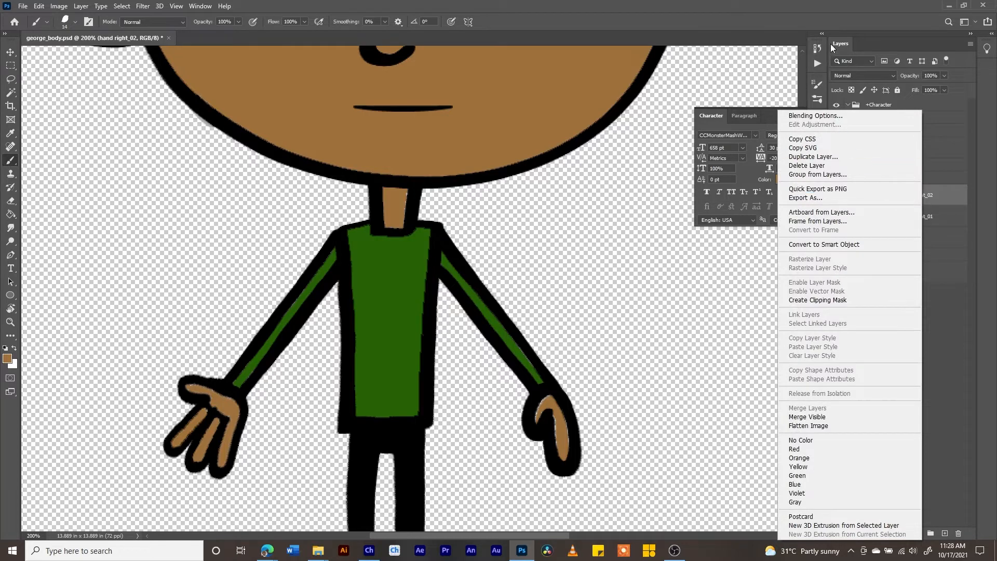
pyautogui.click(833, 156)
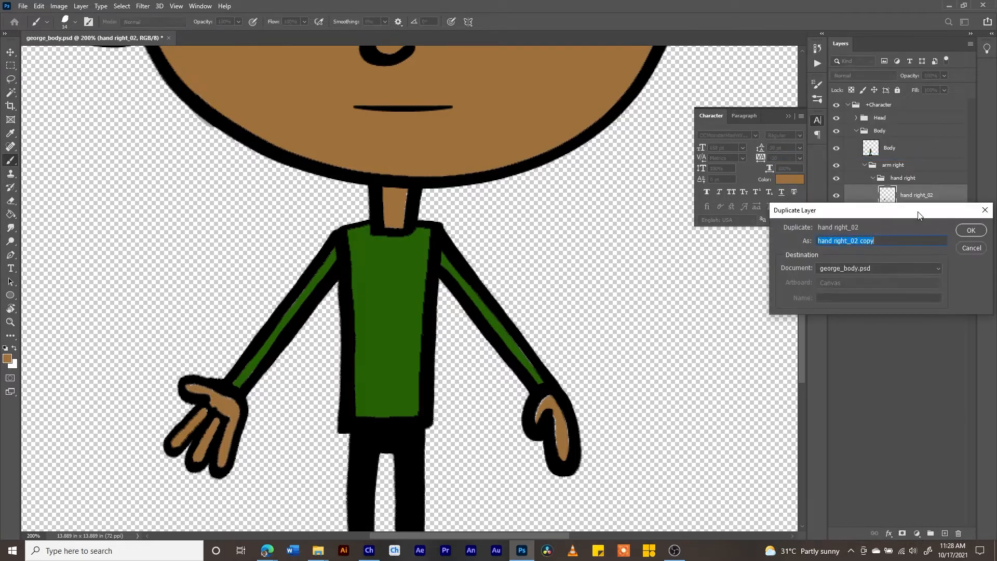
pyautogui.click(965, 233)
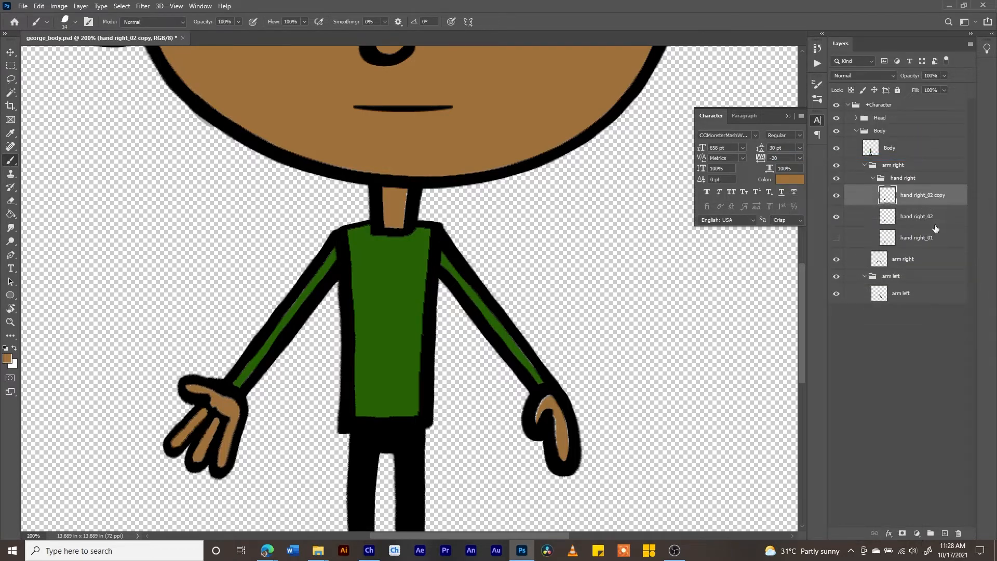
pyautogui.doubleClick(944, 195)
pyautogui.doubleClick(940, 196)
pyautogui.write('03')
pyautogui.press('Return')
# Hide the hand right_02 layer and erase the fingers that need redrawing on the hand right_03 layer.
pyautogui.click(918, 216)
pyautogui.click(915, 195)
pyautogui.click(12, 204)
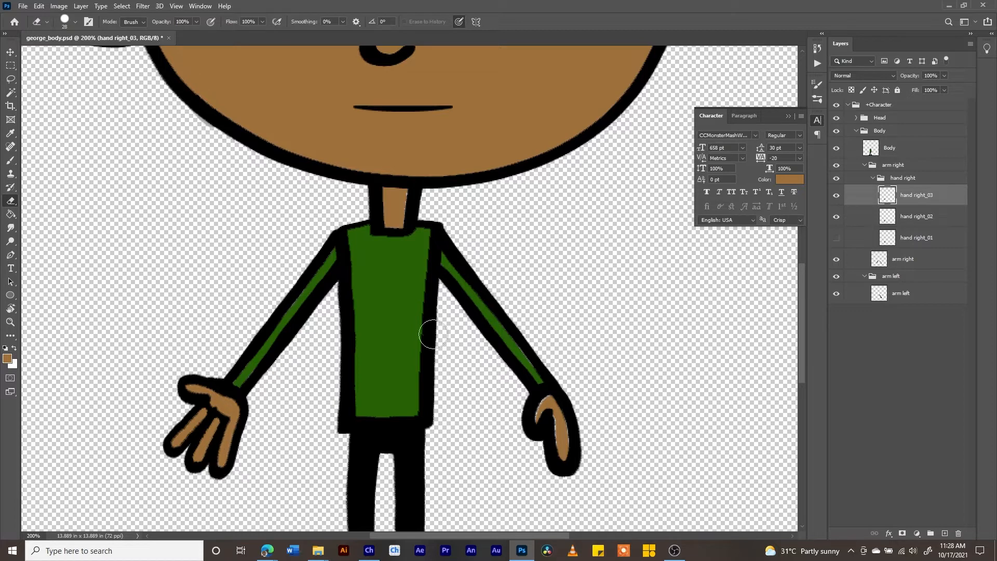
pyautogui.click(836, 217)
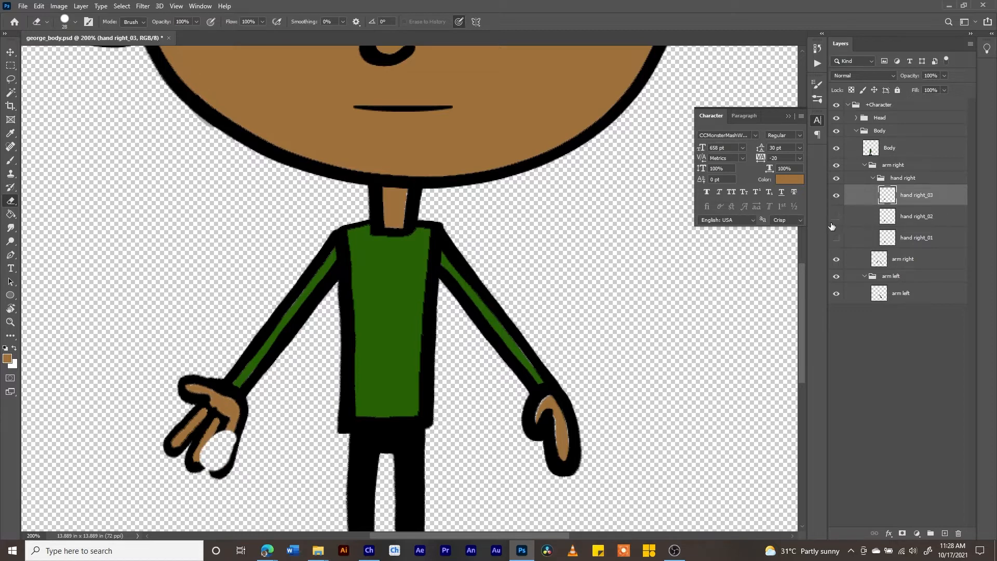
pyautogui.moveTo(231, 463)
pyautogui.mouseDown()
pyautogui.moveTo(193, 470)
pyautogui.moveTo(222, 433)
pyautogui.moveTo(234, 439)
pyautogui.moveTo(220, 435)
pyautogui.moveTo(198, 458)
pyautogui.moveTo(222, 434)
pyautogui.moveTo(196, 457)
pyautogui.moveTo(225, 432)
pyautogui.moveTo(189, 467)
pyautogui.moveTo(184, 376)
pyautogui.moveTo(216, 448)
pyautogui.moveTo(223, 418)
pyautogui.mouseUp()
# Draw black outlines for a pointing hand with curled fingers on the hand right_03 layer using the default foreground colour.
pyautogui.press('b')
pyautogui.click(4, 347)
pyautogui.moveTo(239, 423); pyautogui.dragTo(215, 448)
pyautogui.moveTo(218, 381)
pyautogui.mouseDown()
pyautogui.moveTo(207, 407)
pyautogui.moveTo(193, 382)
pyautogui.moveTo(210, 397)
pyautogui.moveTo(208, 438)
pyautogui.mouseUp()
# Paint the pointing hand's fingers with brown sampled from its palm, undo the stray last stroke and hide the hand right_03 layer.
pyautogui.click(10, 133)
pyautogui.click(228, 406)
pyautogui.click(11, 160)
pyautogui.moveTo(233, 432); pyautogui.dragTo(228, 440)
pyautogui.moveTo(180, 438)
pyautogui.mouseDown()
pyautogui.moveTo(162, 466)
pyautogui.moveTo(198, 415)
pyautogui.moveTo(170, 431)
pyautogui.moveTo(166, 470)
pyautogui.moveTo(193, 410)
pyautogui.moveTo(151, 462)
pyautogui.moveTo(184, 444)
pyautogui.moveTo(202, 422)
pyautogui.mouseUp()
pyautogui.click(5, 348)
pyautogui.hotkey('ctrl', 'z')
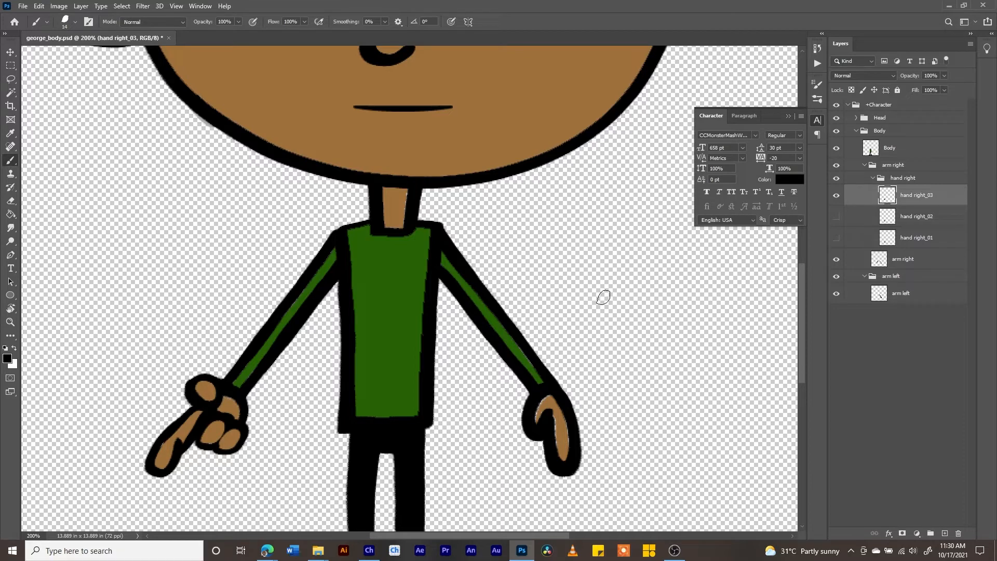
pyautogui.click(836, 195)
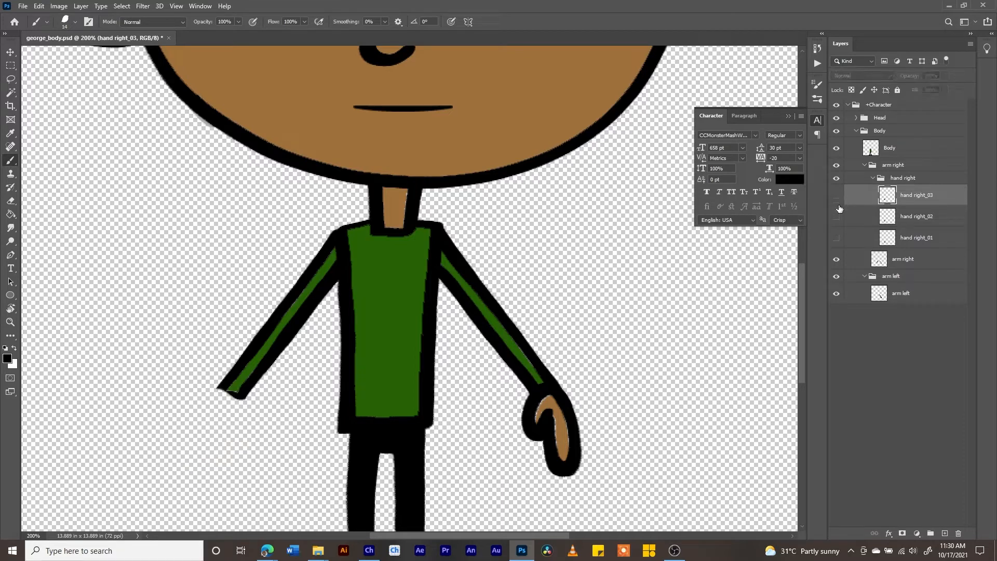
# Make the hand right_01, hand right_02 and hand right_03 layers visible and copy the whole hand right group.
pyautogui.click(835, 237)
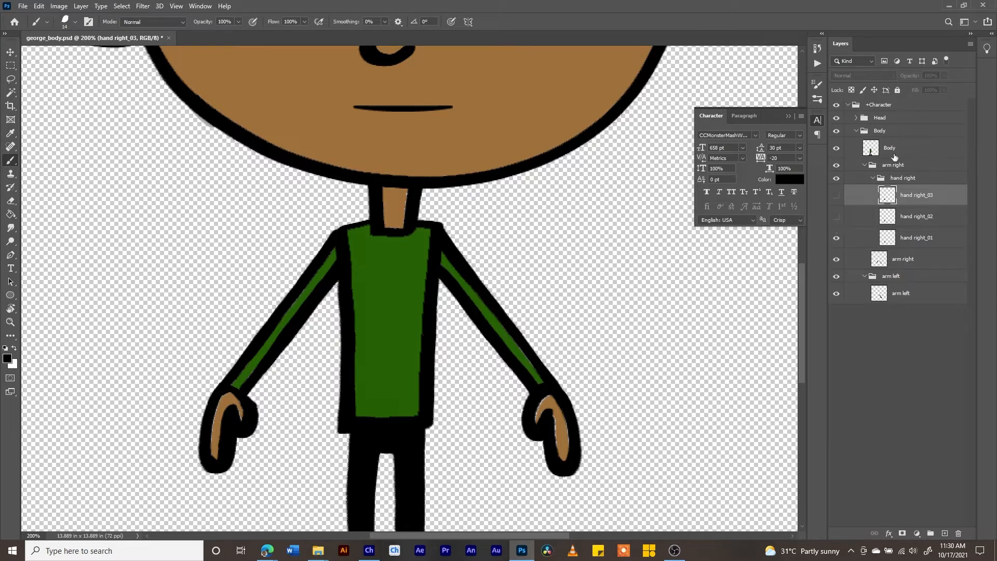
pyautogui.click(836, 217)
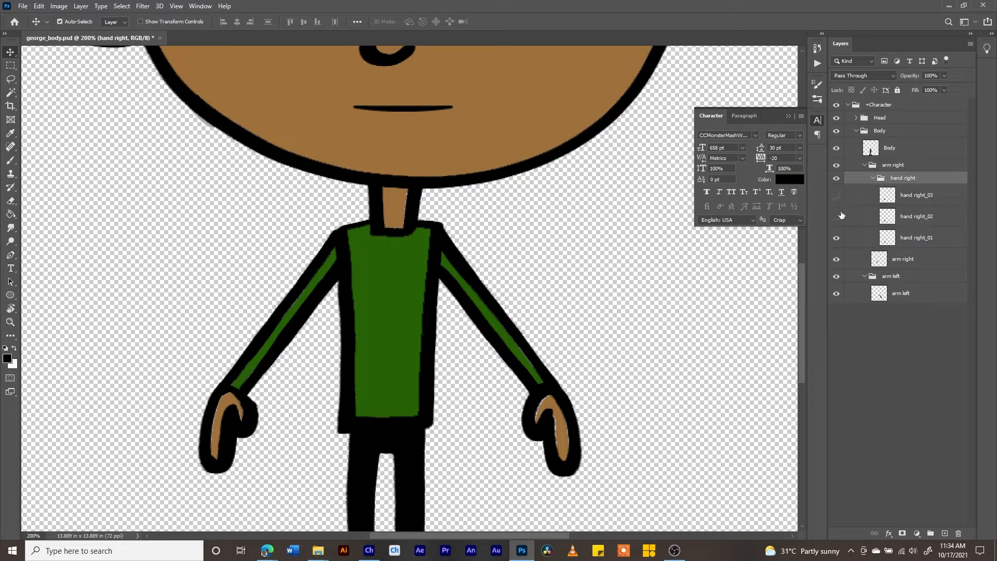
pyautogui.moveTo(836, 216); pyautogui.dragTo(836, 196)
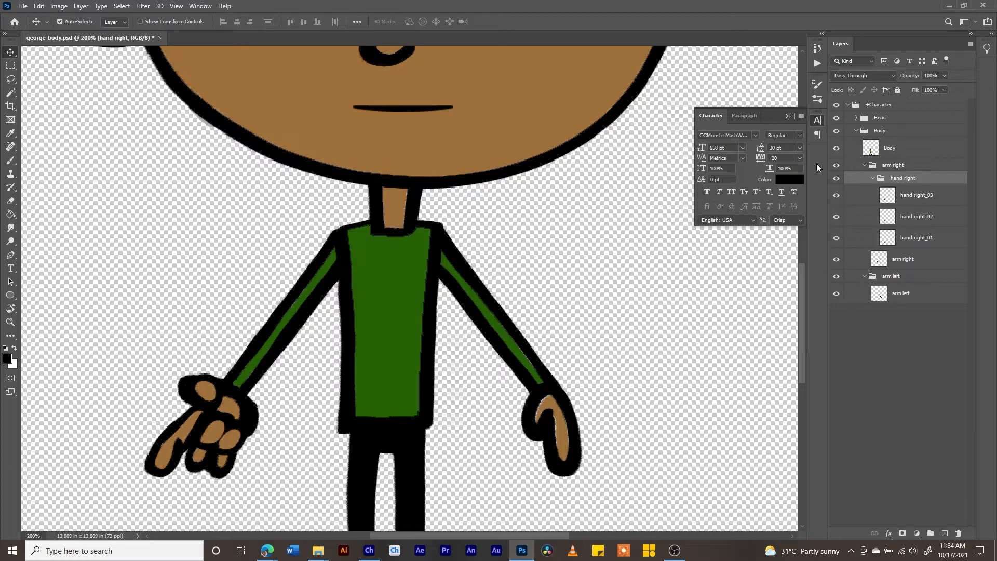
pyautogui.click(39, 6)
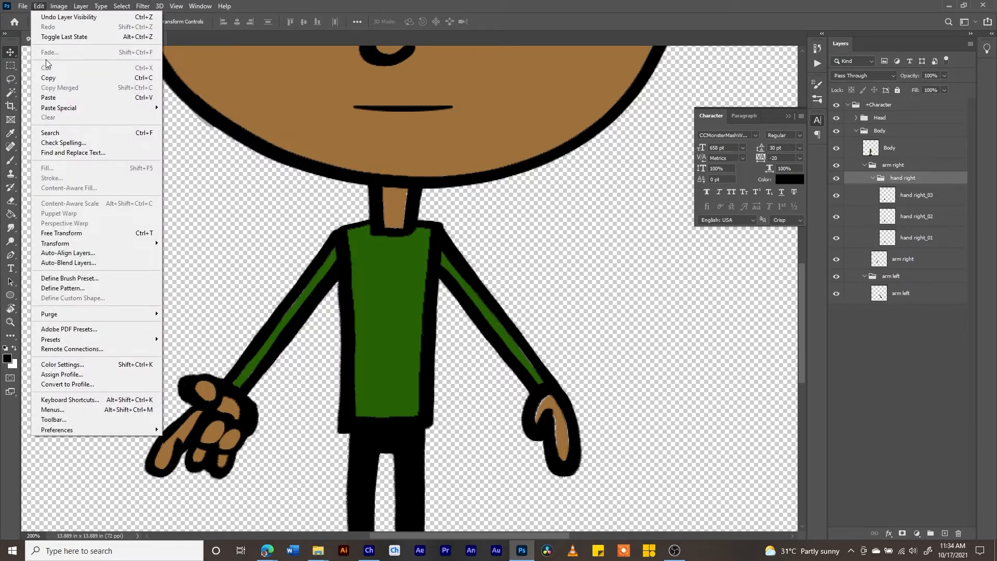
pyautogui.click(45, 77)
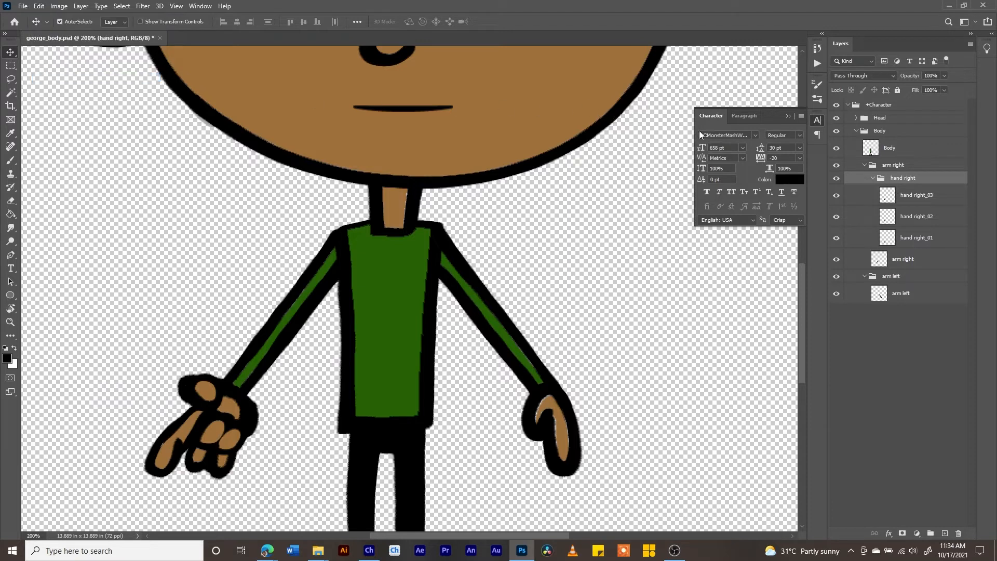
pyautogui.click(873, 178)
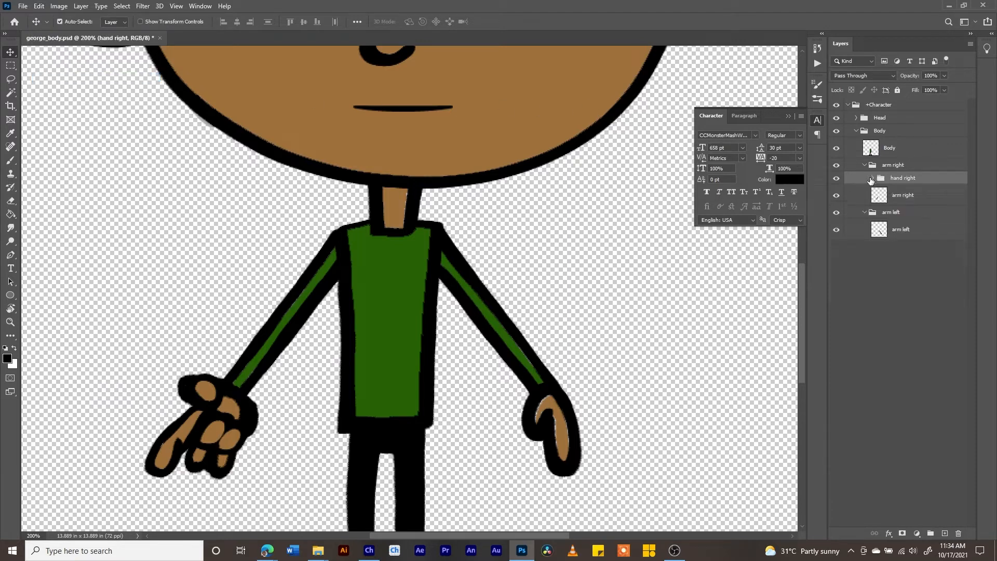
# Erase the drawn hand from the arm left layer, leaving only the sleeve.
pyautogui.click(889, 214)
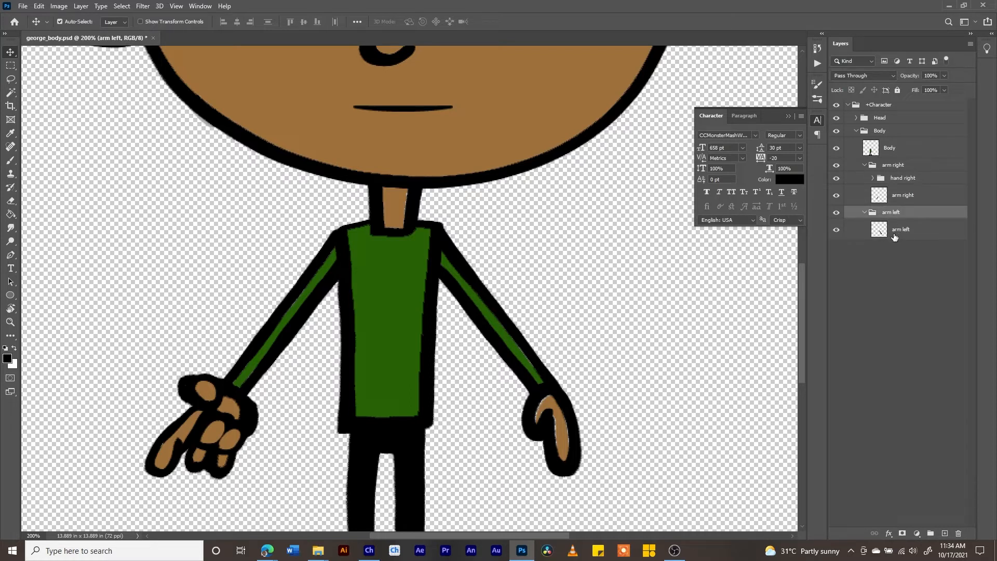
pyautogui.click(894, 233)
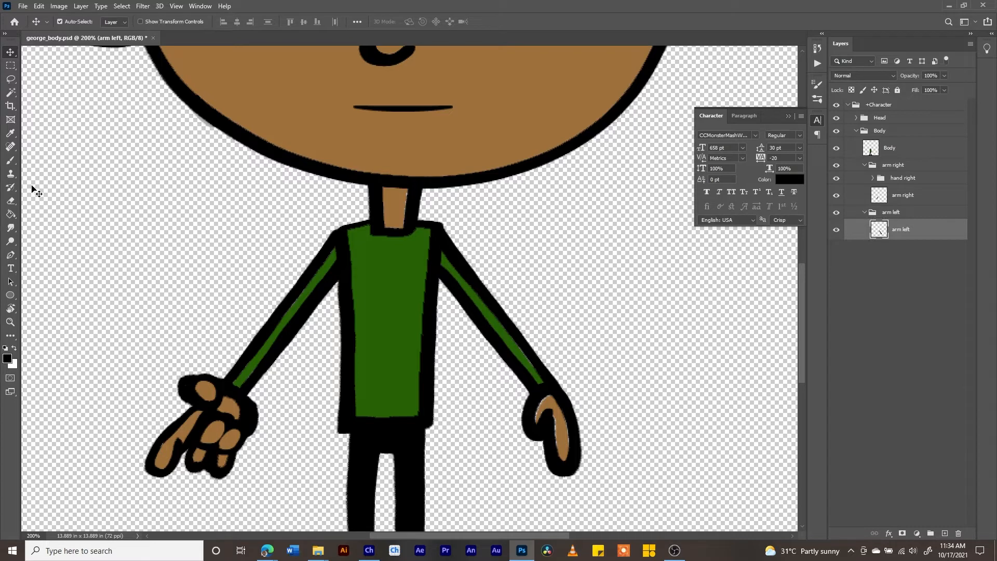
pyautogui.click(11, 201)
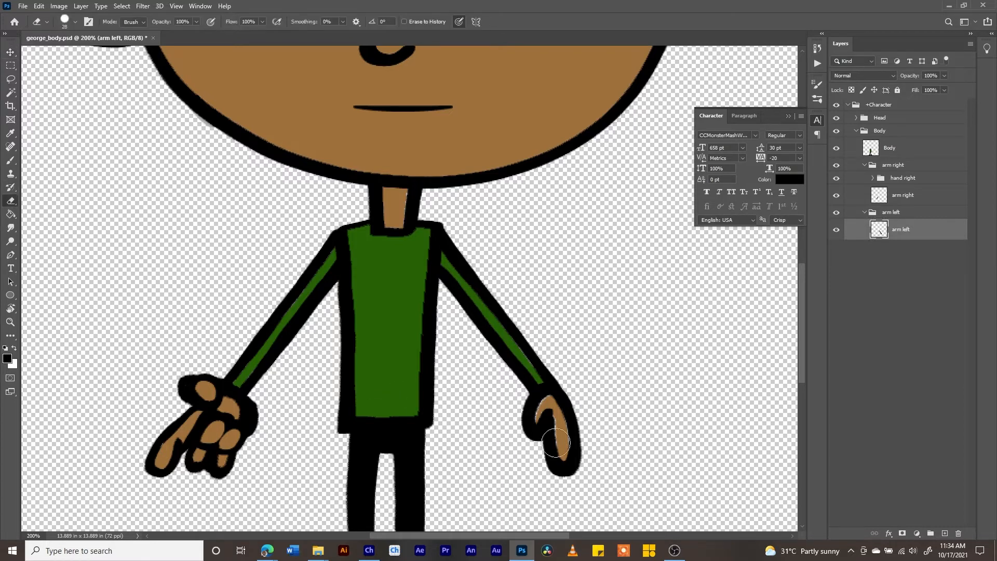
pyautogui.moveTo(554, 459)
pyautogui.mouseDown()
pyautogui.moveTo(572, 450)
pyautogui.moveTo(545, 458)
pyautogui.moveTo(542, 441)
pyautogui.moveTo(582, 425)
pyautogui.moveTo(564, 443)
pyautogui.moveTo(541, 444)
pyautogui.moveTo(547, 420)
pyautogui.moveTo(571, 416)
pyautogui.moveTo(540, 425)
pyautogui.moveTo(530, 413)
pyautogui.moveTo(565, 407)
pyautogui.moveTo(571, 387)
pyautogui.moveTo(538, 400)
pyautogui.mouseUp()
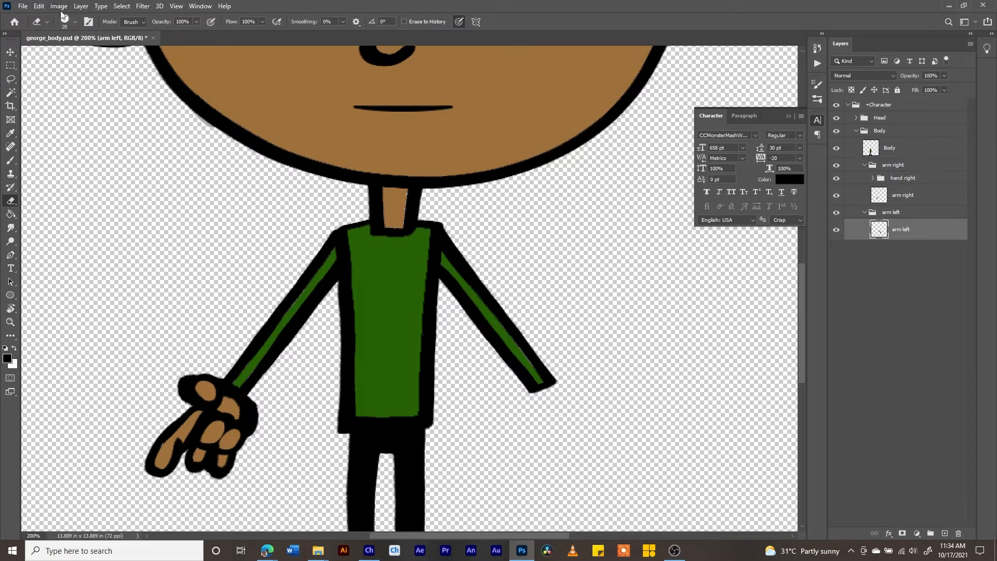
# Paste the copied hand group in place inside the arm left group and rename it "hand left".
pyautogui.click(38, 7)
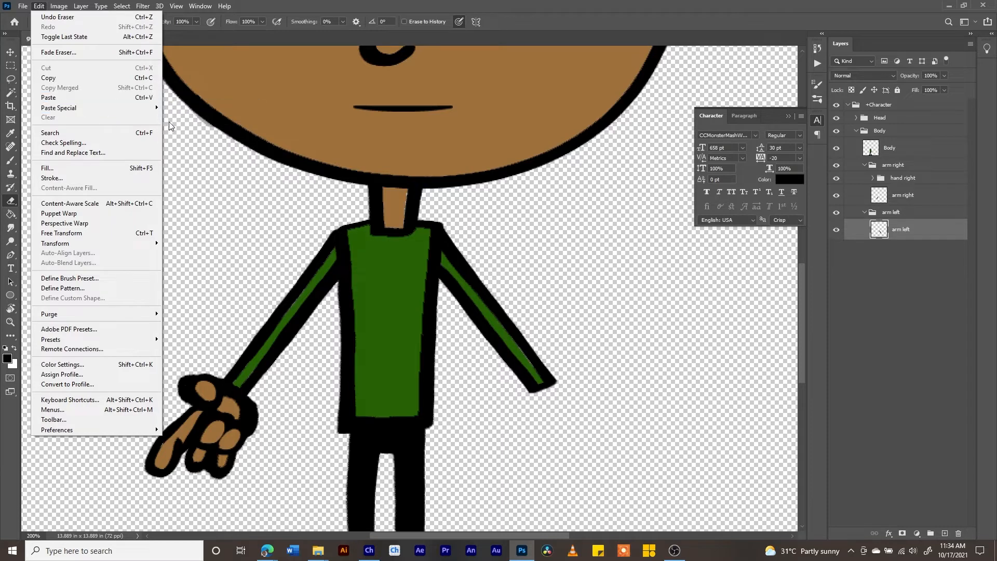
pyautogui.click(202, 120)
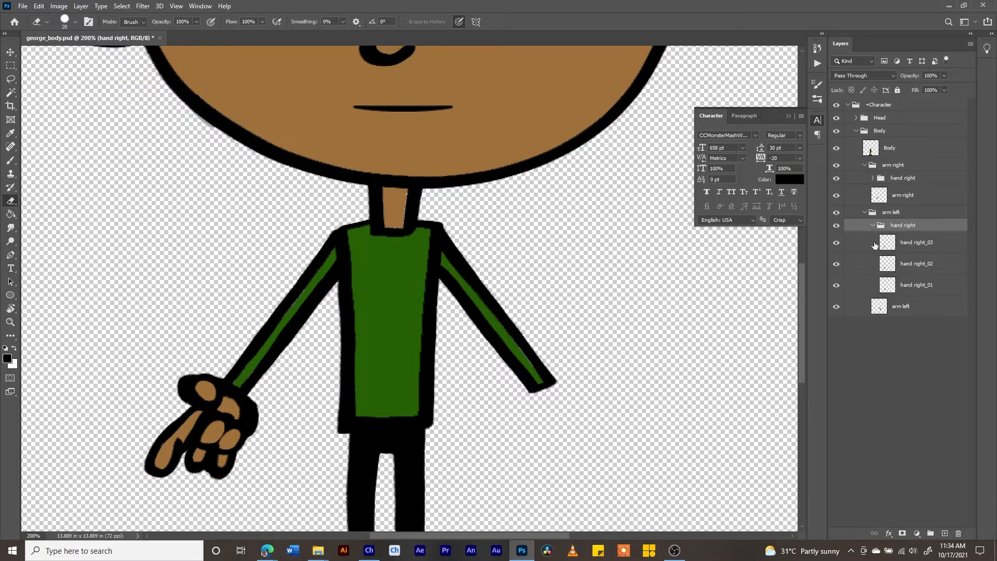
pyautogui.doubleClick(909, 226)
pyautogui.doubleClick(906, 225)
pyautogui.write('left')
# Rename the three layers in the hand left group as hand left_03, hand left_02 and hand left_01.
pyautogui.click(918, 247)
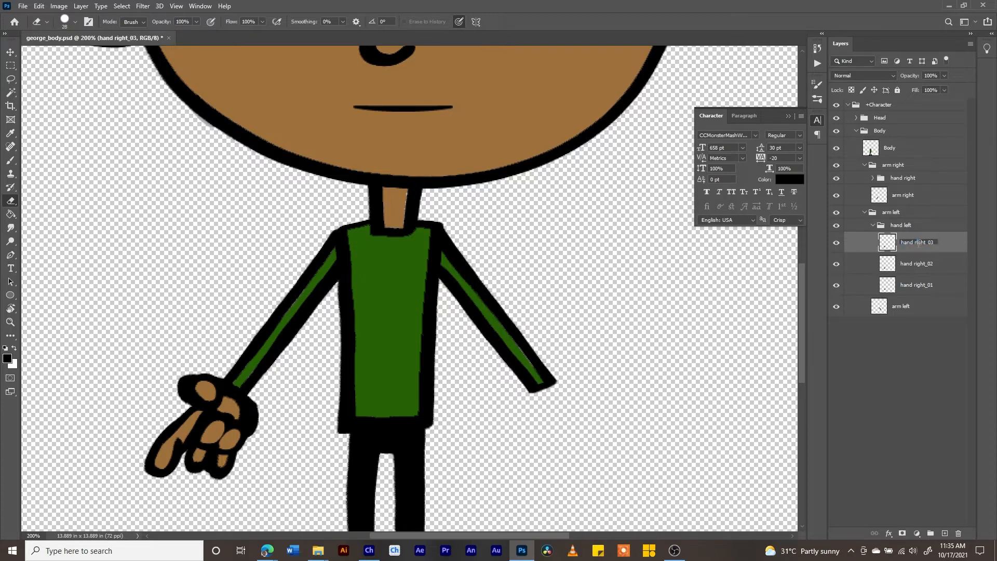
pyautogui.press('BackSpace')
pyautogui.moveTo(918, 242); pyautogui.dragTo(913, 306)
pyautogui.press('Return')
pyautogui.doubleClick(916, 264)
pyautogui.press('BackSpace')
pyautogui.write('left')
pyautogui.press('Return')
pyautogui.doubleClick(918, 286)
pyautogui.write('left')
pyautogui.press('Return')
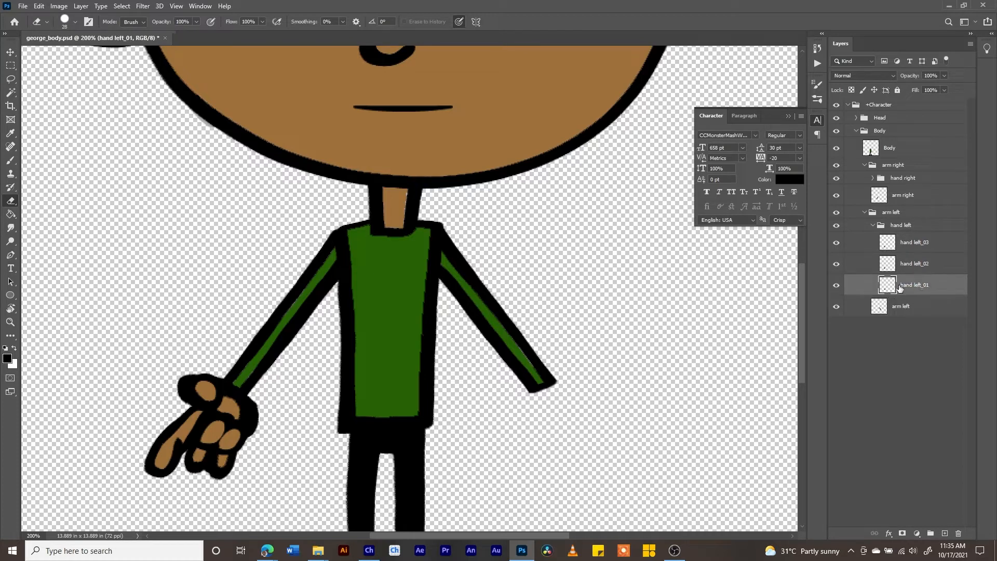
# Flip the hand left group horizontally.
pyautogui.click(879, 227)
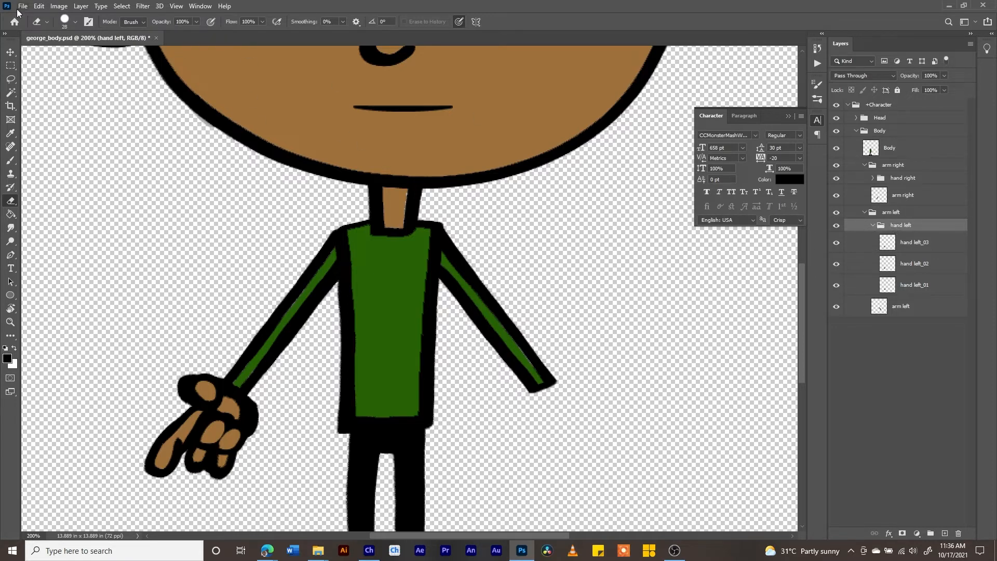
pyautogui.click(39, 6)
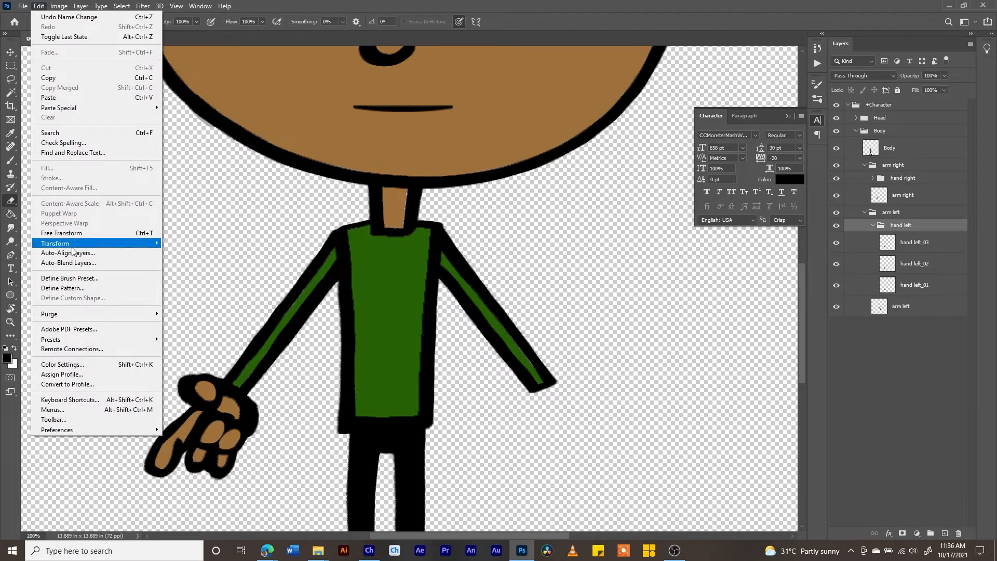
pyautogui.moveTo(66, 247)
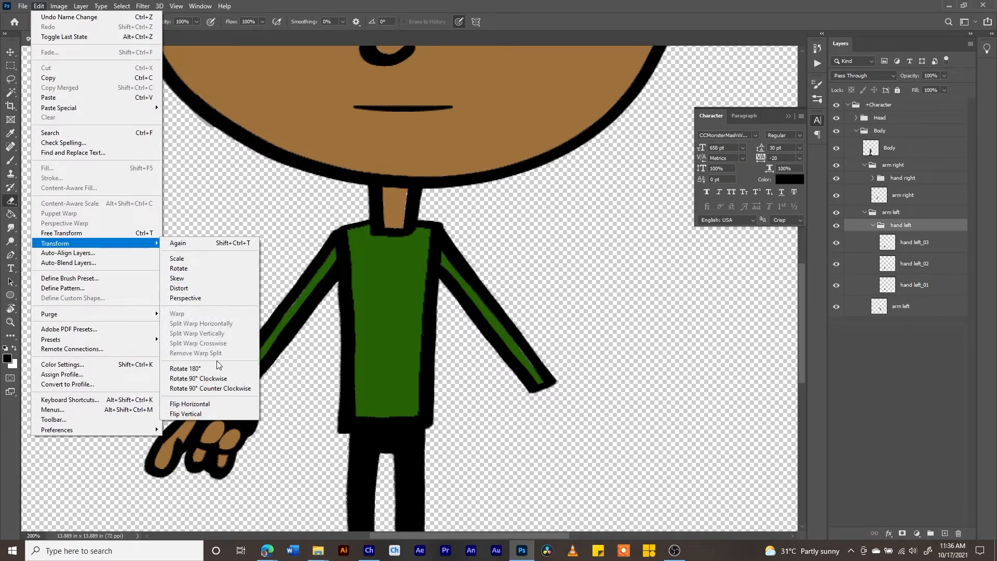
pyautogui.click(192, 404)
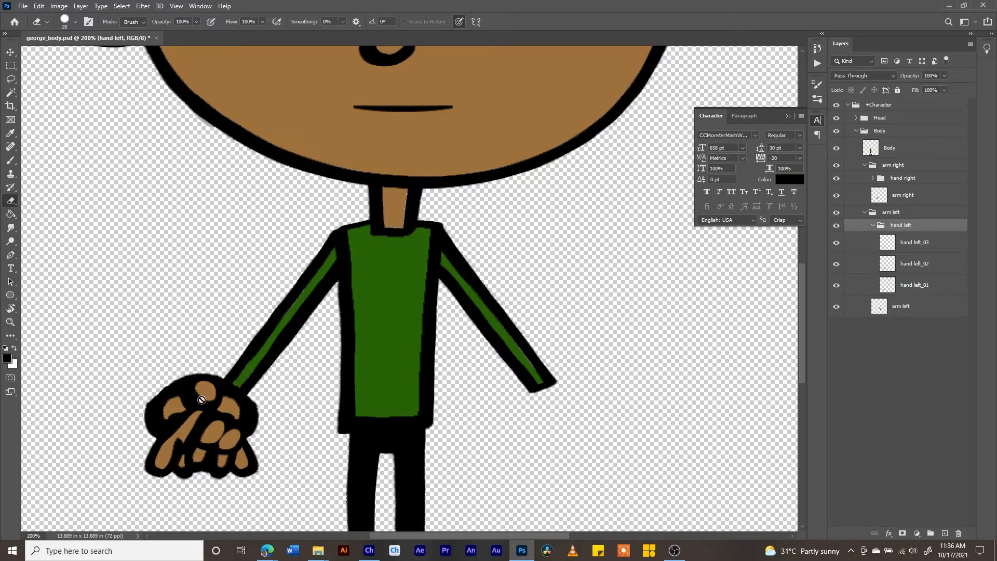
# Turn off Auto-Select and move the whole hand left group to the end of the left arm.
pyautogui.click(11, 52)
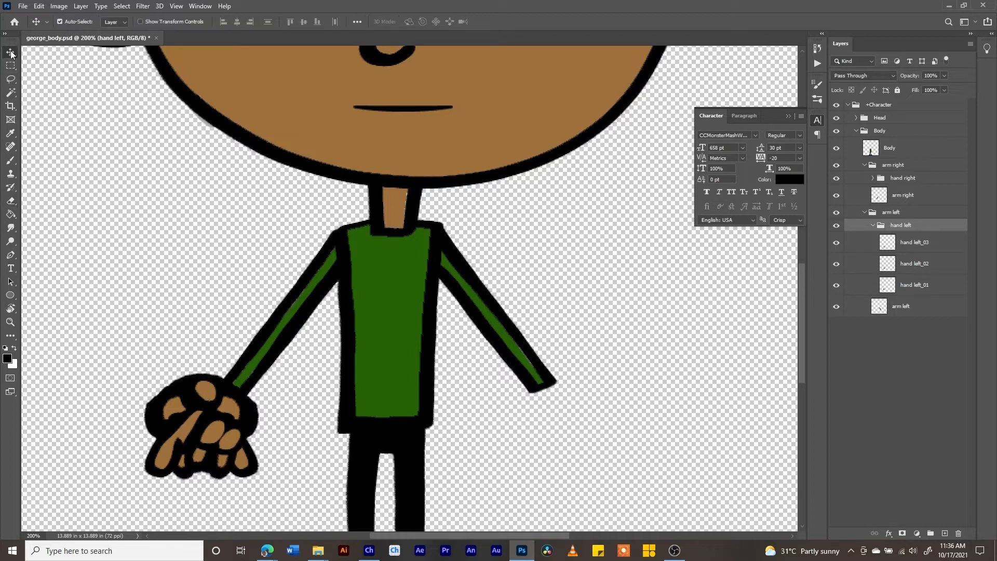
pyautogui.click(61, 22)
pyautogui.moveTo(201, 406); pyautogui.dragTo(530, 398)
pyautogui.moveTo(572, 402); pyautogui.dragTo(578, 395)
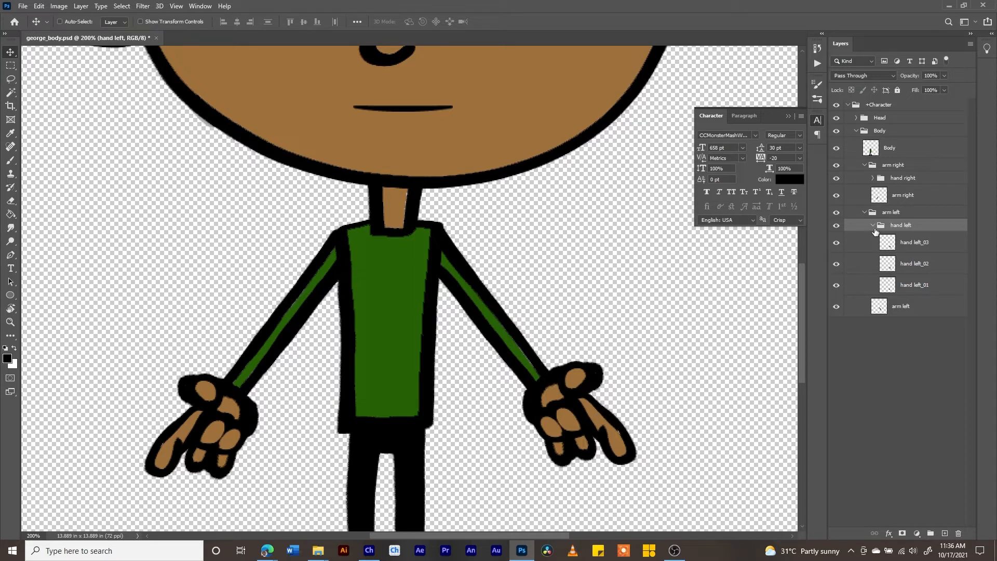
# Hide the _02 and _03 hand layers in both the hand left and hand right groups.
pyautogui.click(836, 265)
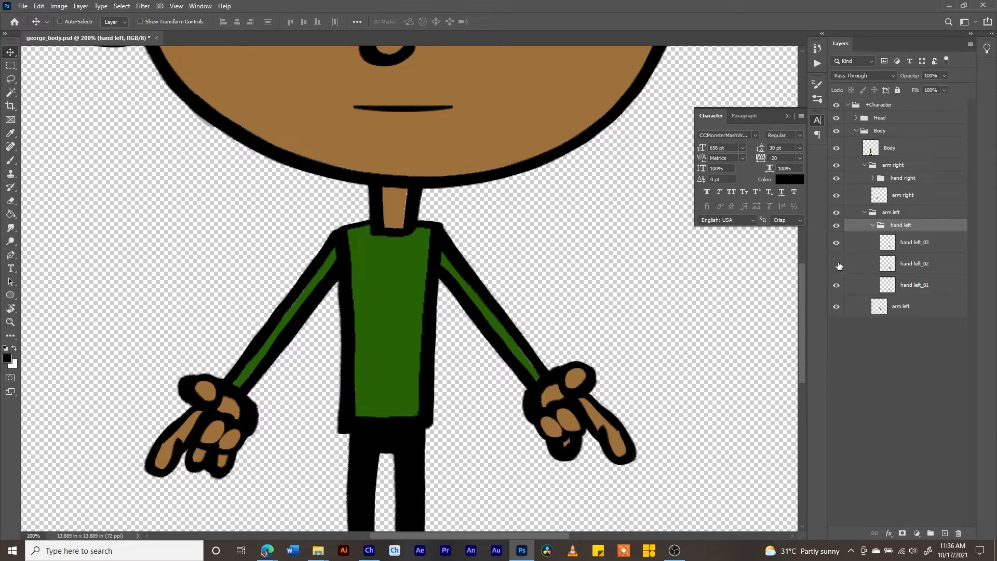
pyautogui.click(837, 243)
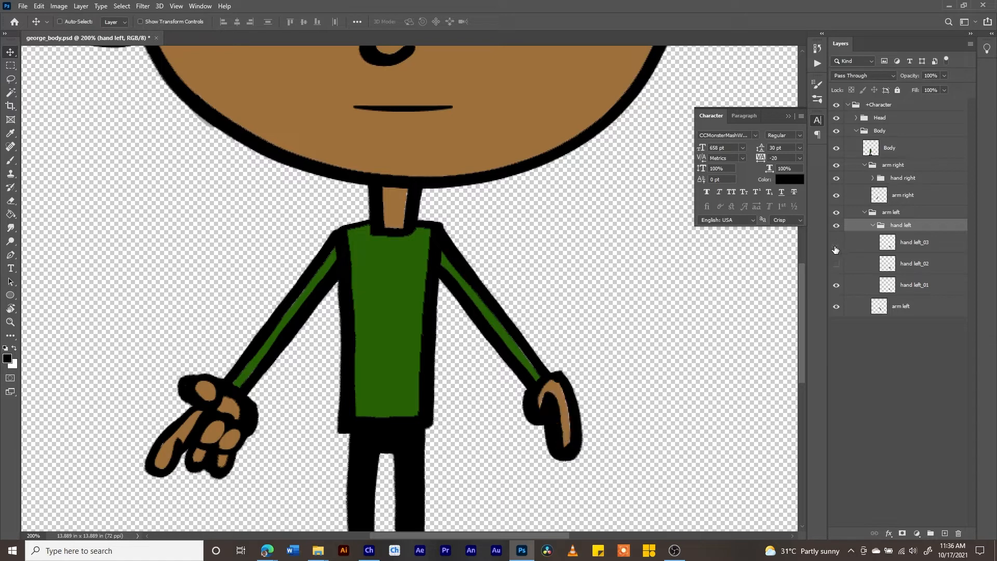
pyautogui.click(867, 165)
pyautogui.click(873, 178)
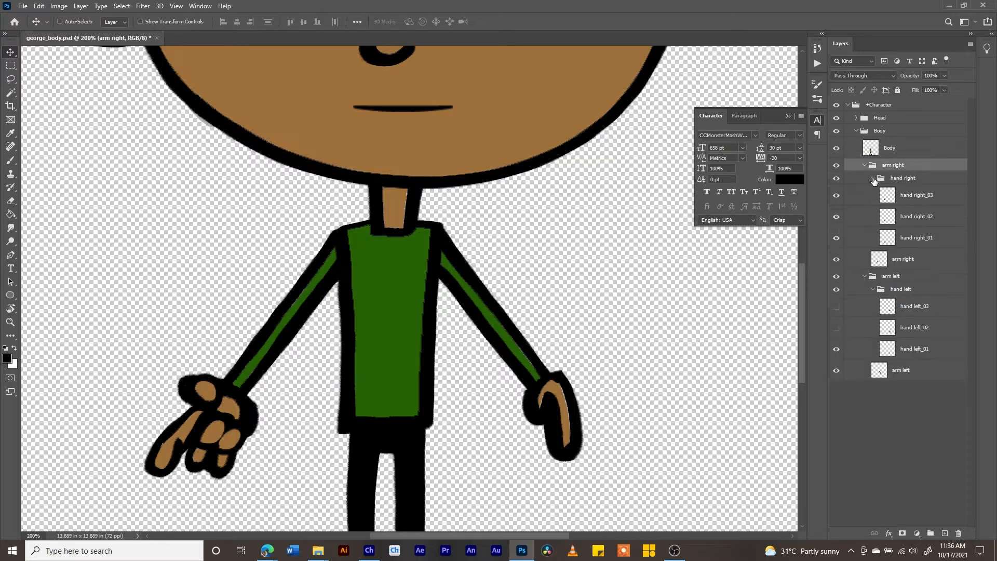
pyautogui.click(836, 217)
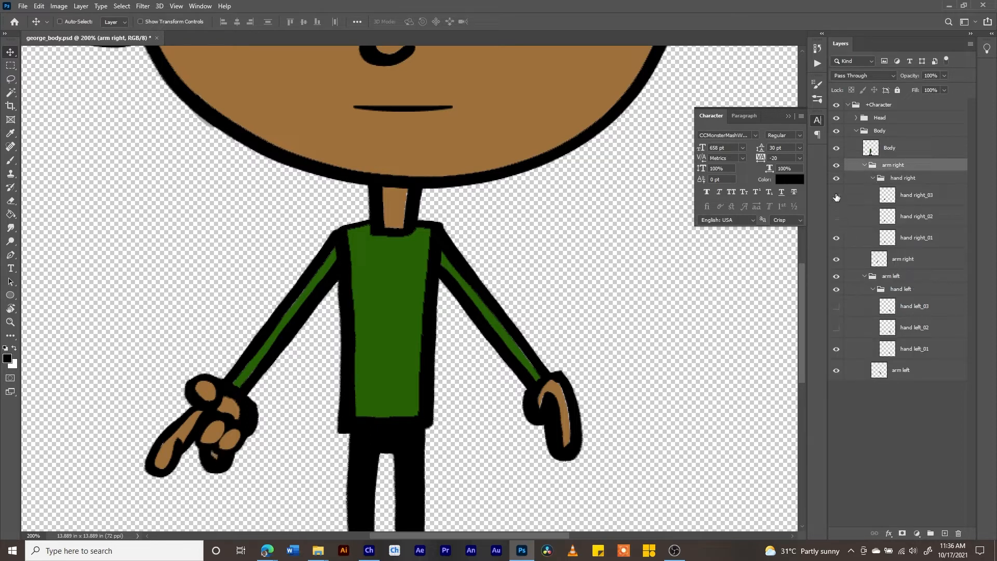
pyautogui.click(836, 196)
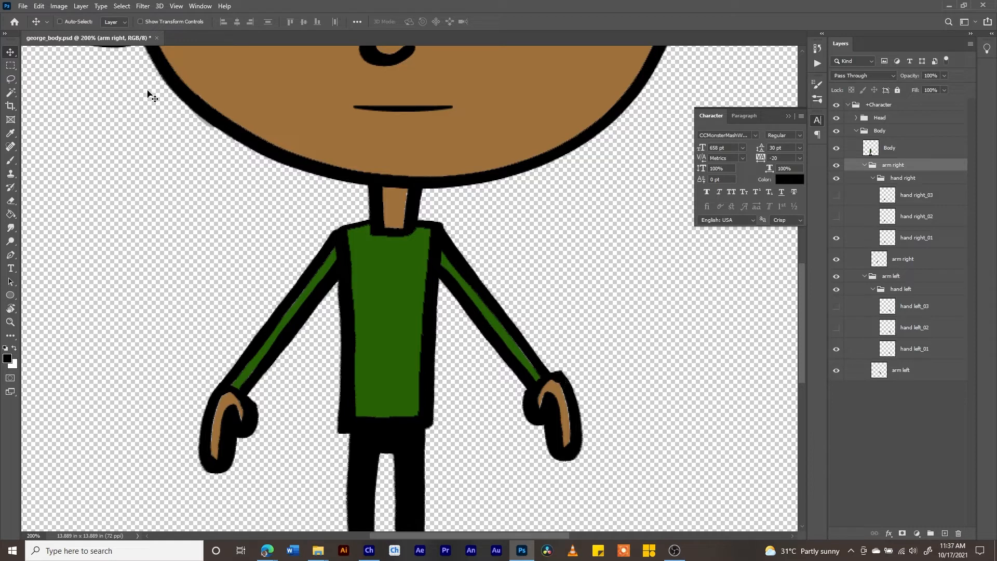
# Turn Auto-Select back on, align hand left_01 with the left wrist, and preview the hand left_02 and hand left_03 poses.
pyautogui.click(59, 21)
pyautogui.moveTo(555, 377); pyautogui.dragTo(550, 388)
pyautogui.click(836, 327)
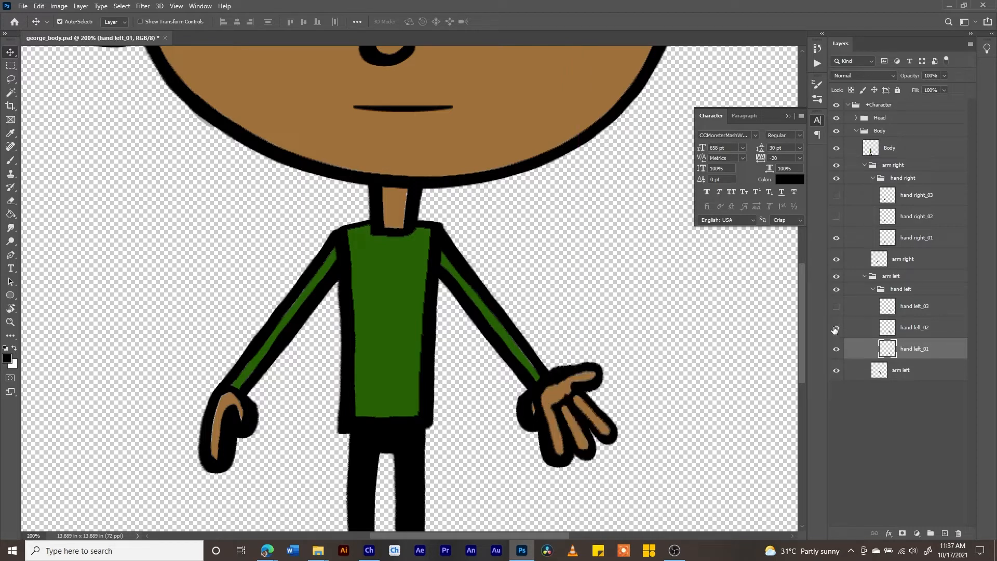
pyautogui.click(836, 328)
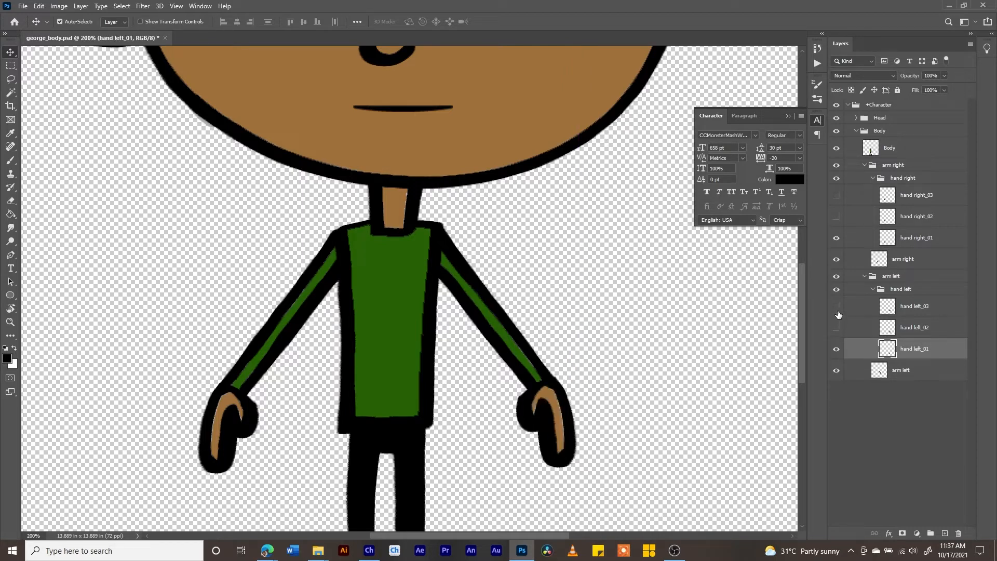
pyautogui.click(836, 307)
pyautogui.click(836, 307)
# Collapse the arm and Body groups, expand the Head group and add a new layer directly above the Right Eye group.
pyautogui.scroll(5, 800, 269)
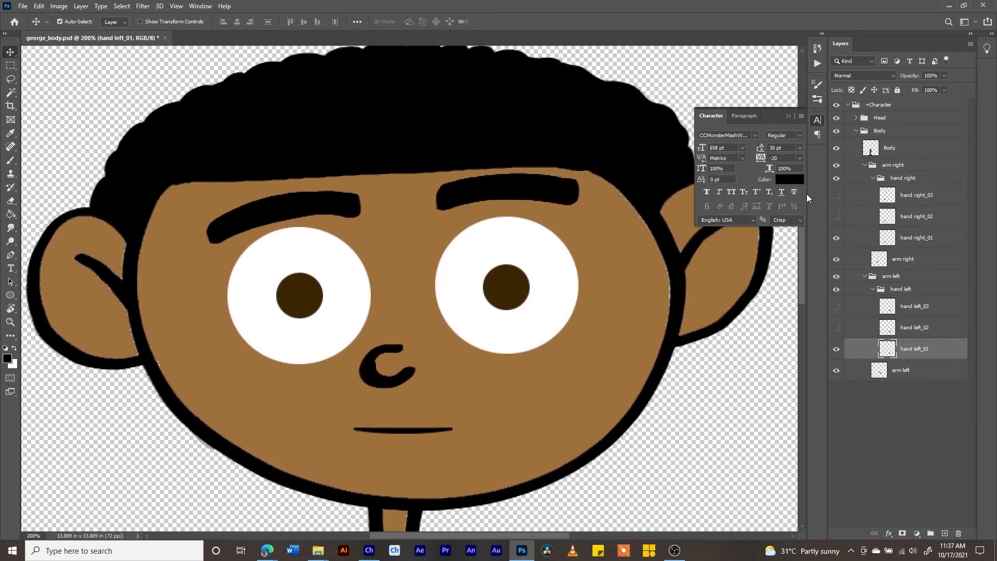
pyautogui.scroll(-2, 807, 213)
pyautogui.scroll(3, 810, 206)
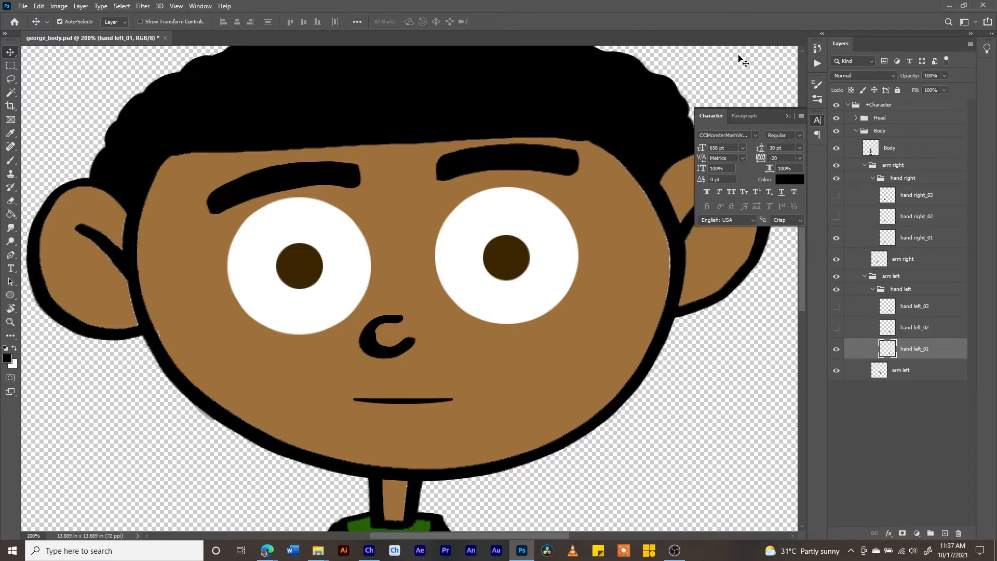
pyautogui.click(864, 276)
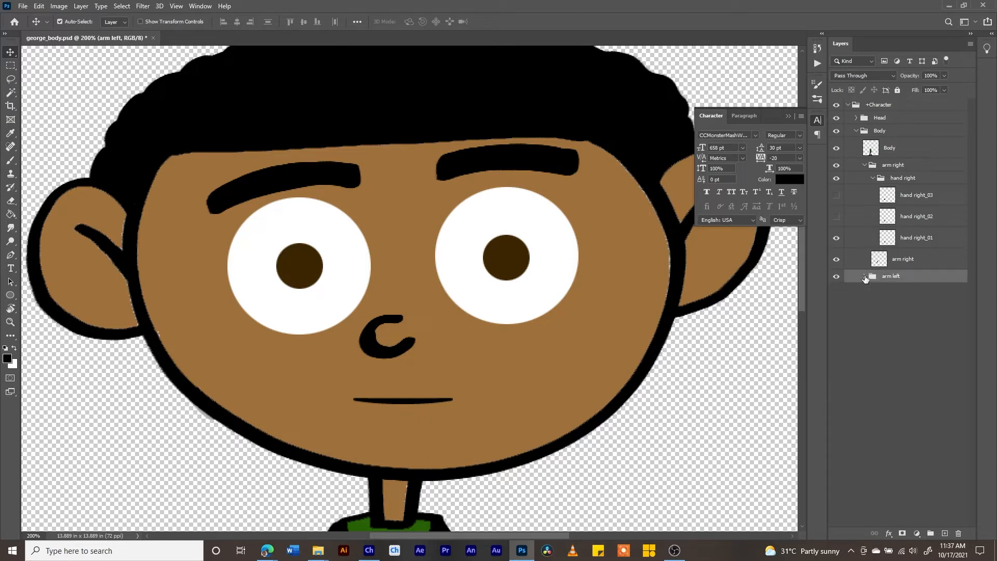
pyautogui.click(872, 178)
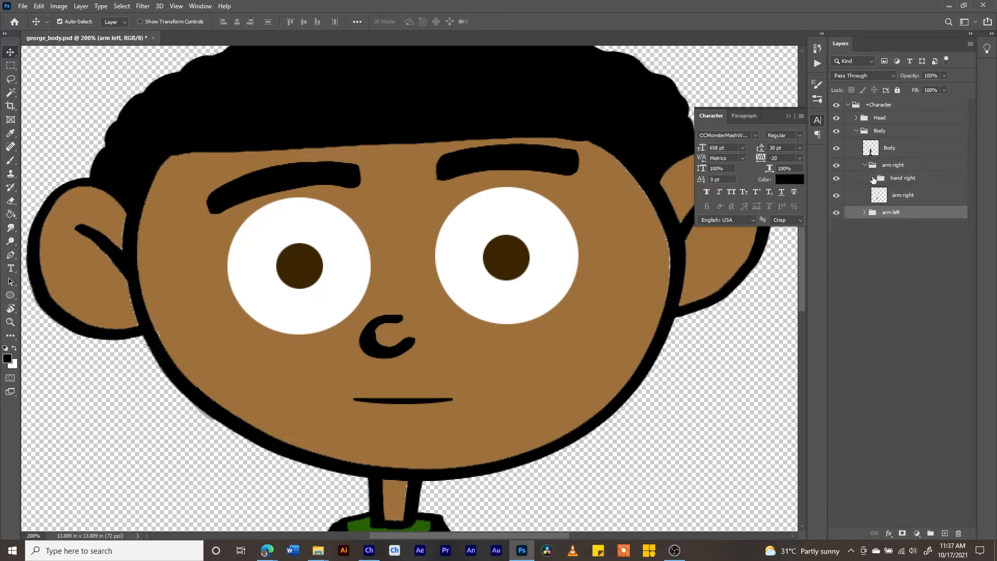
pyautogui.click(857, 131)
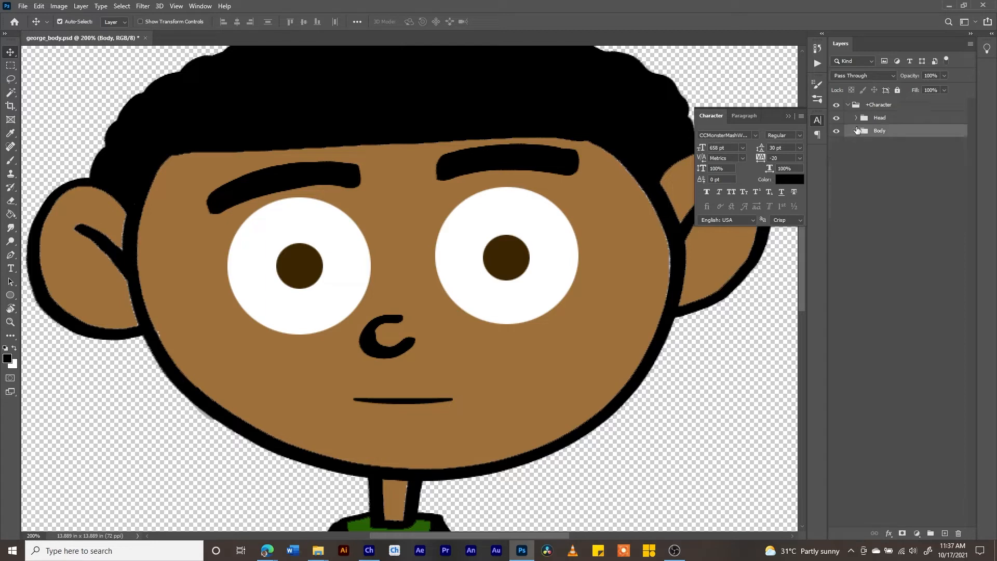
pyautogui.click(856, 118)
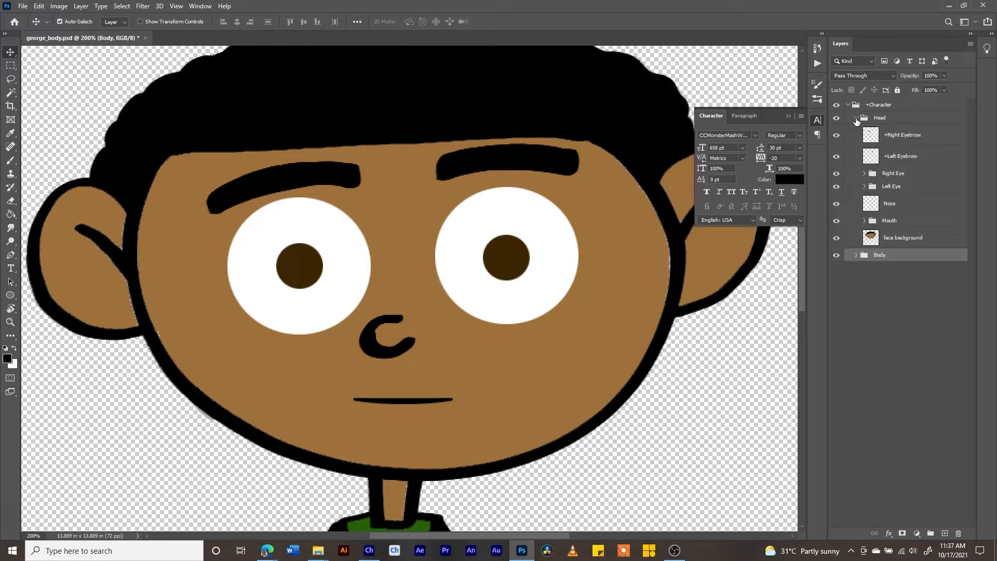
pyautogui.click(892, 174)
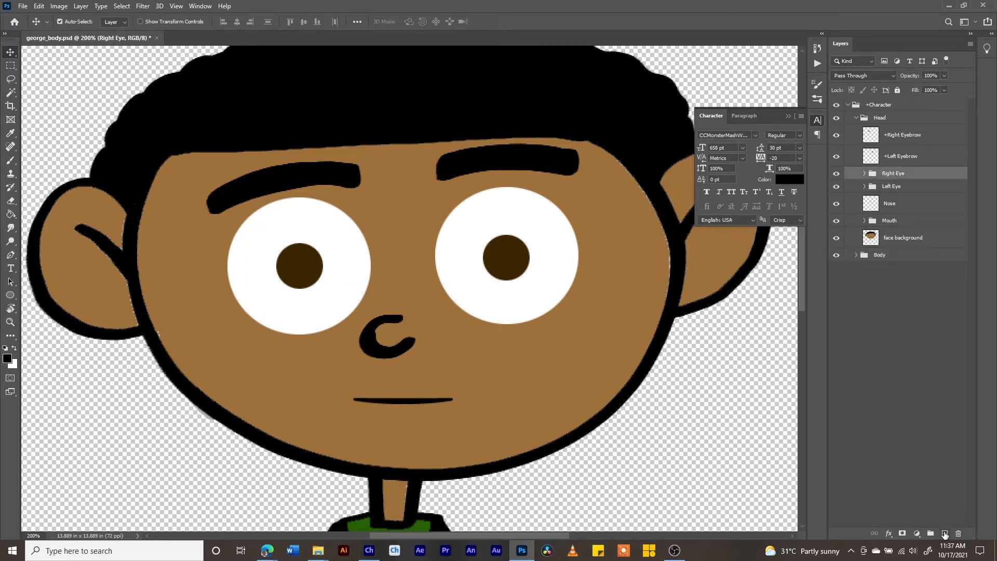
pyautogui.click(945, 534)
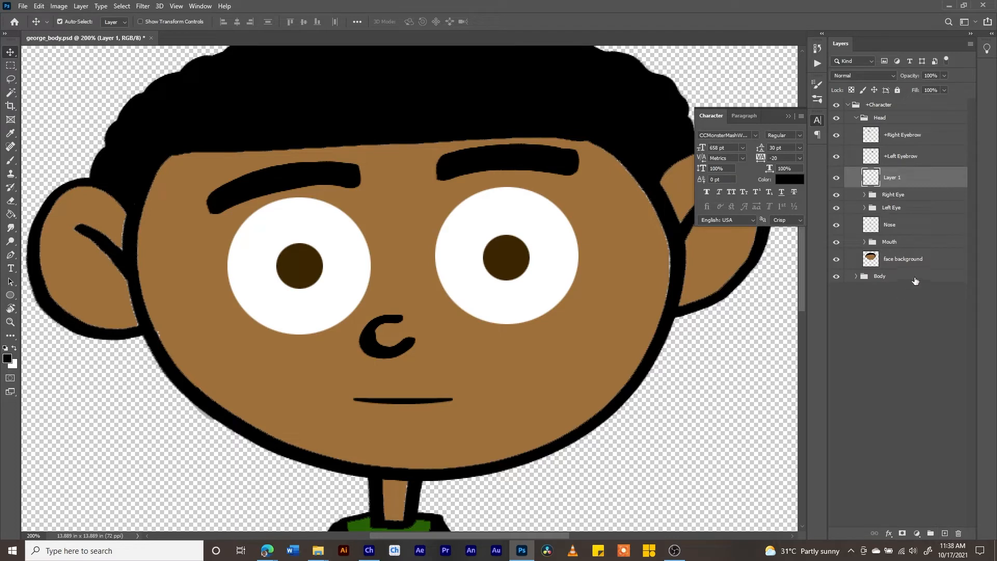
# Delete the empty new layer and create a group named EYE LID directly above the Right Eye group.
pyautogui.press('Delete')
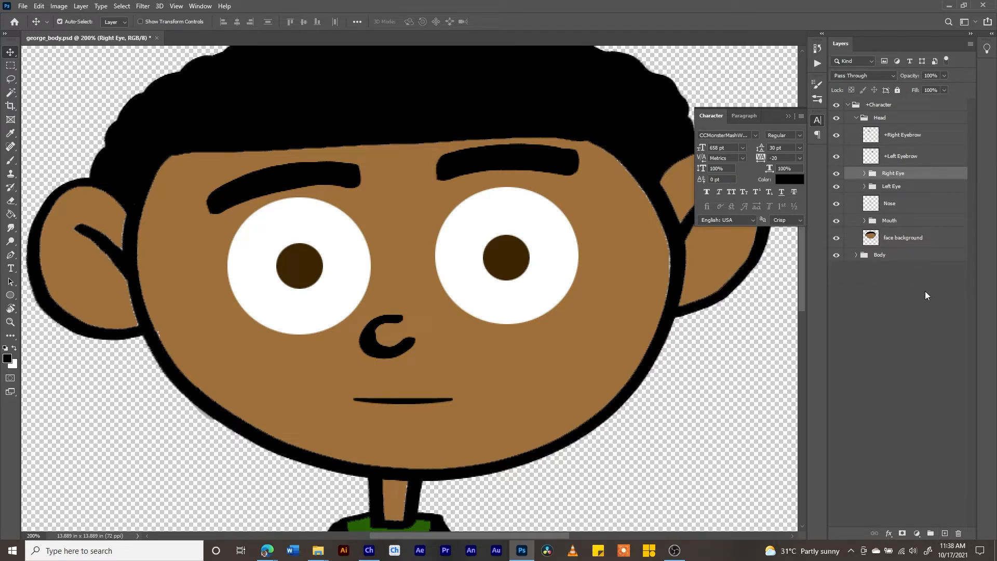
pyautogui.click(930, 533)
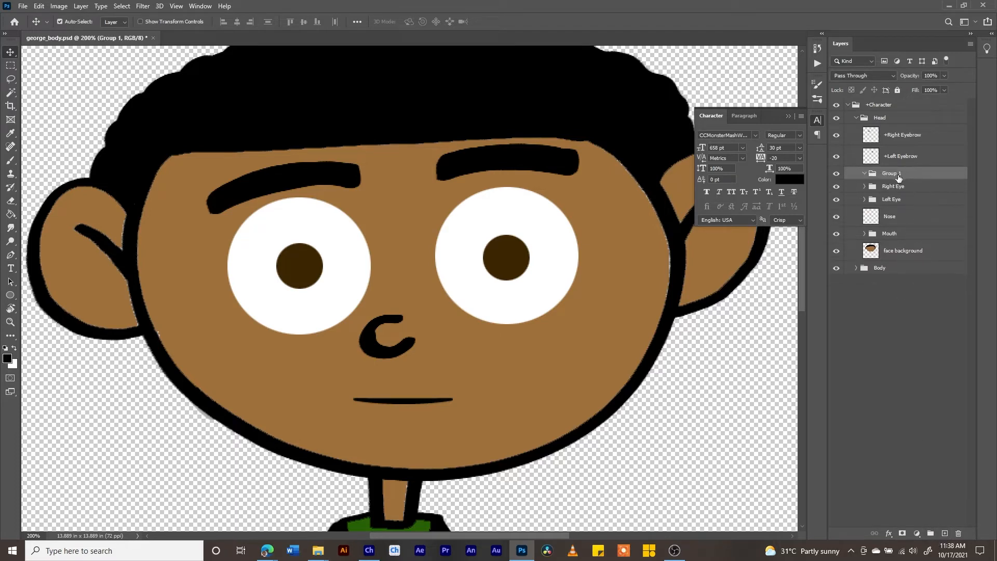
pyautogui.write('EYE LID')
pyautogui.press('Return')
pyautogui.doubleClick(923, 173)
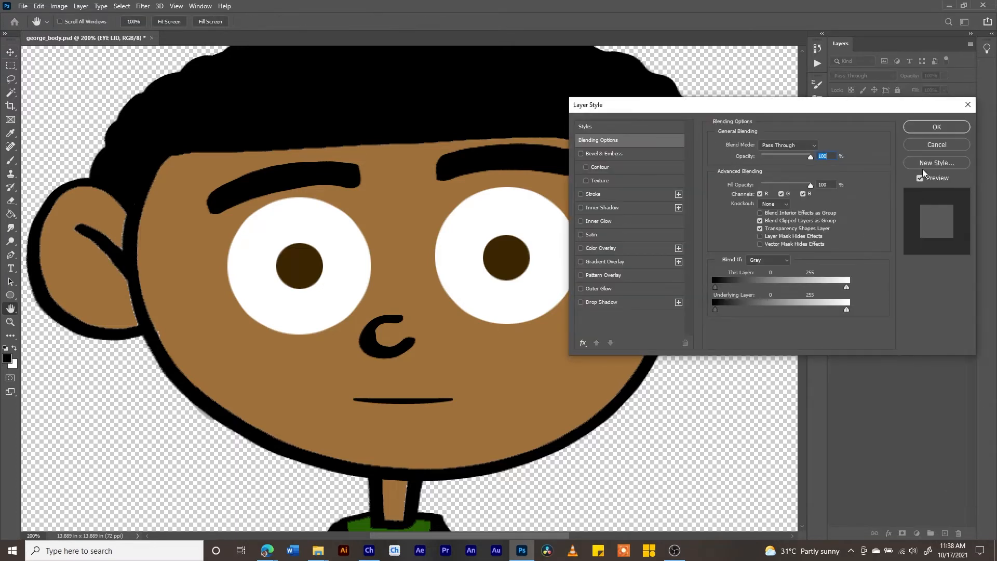
pyautogui.click(938, 127)
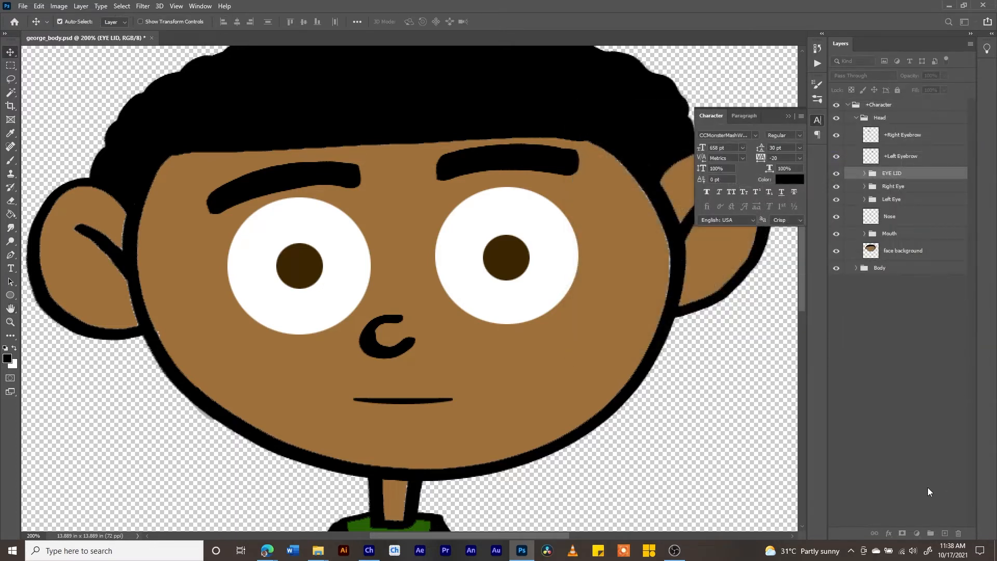
# Add a new layer inside the EYE LID group and name it lid 01.
pyautogui.click(943, 533)
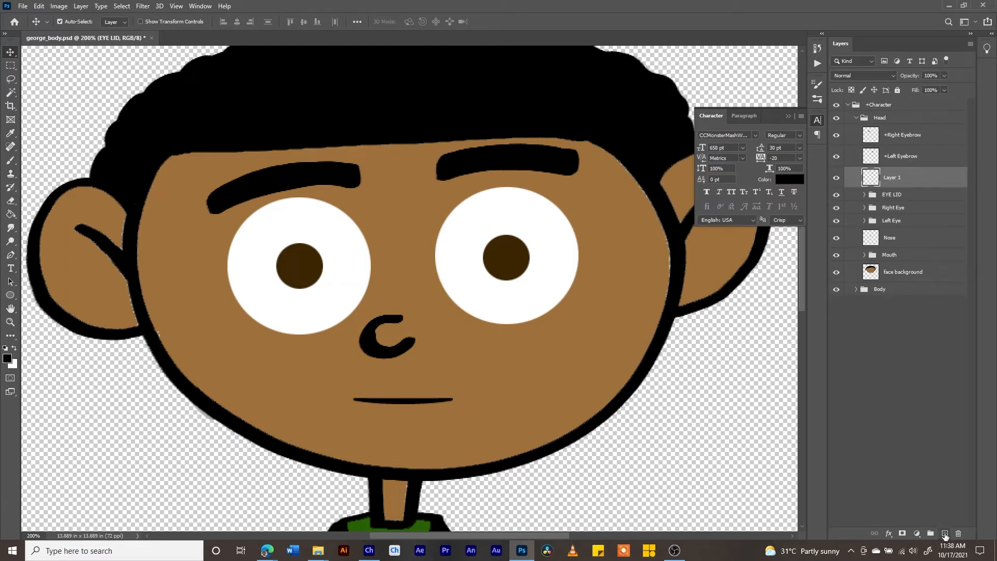
pyautogui.moveTo(888, 180)
pyautogui.mouseDown()
pyautogui.moveTo(889, 194)
pyautogui.moveTo(896, 186)
pyautogui.mouseUp()
pyautogui.click(864, 173)
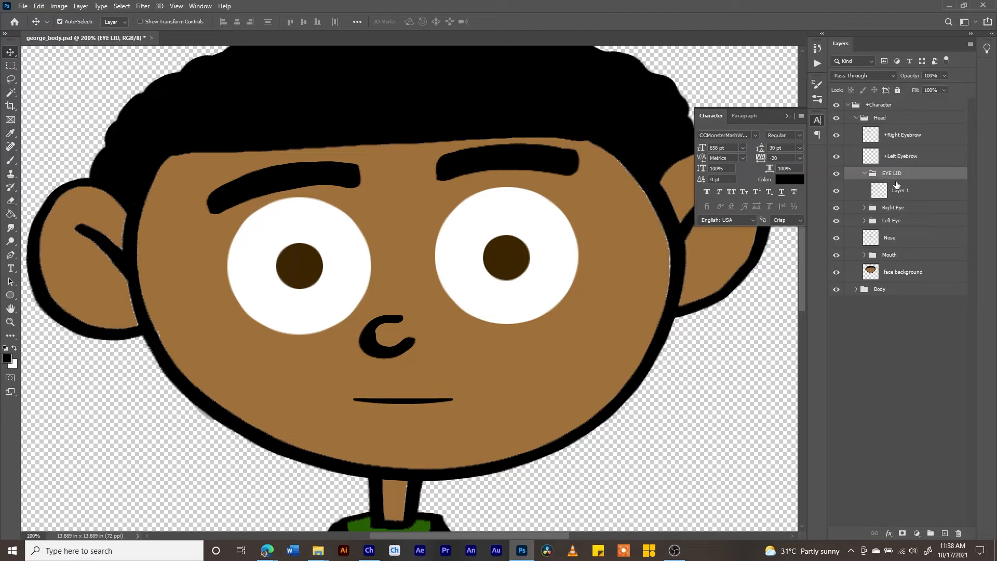
pyautogui.doubleClick(890, 190)
pyautogui.press('BackSpace')
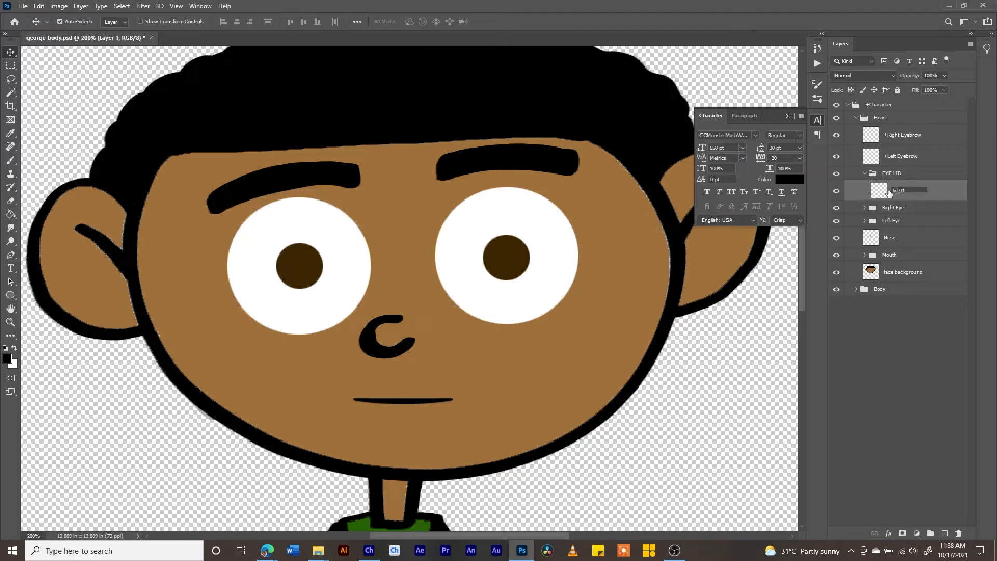
pyautogui.write('lid 01')
pyautogui.press('Return')
# Sample the brown skin tone from the face as the foreground colour and switch to the Brush tool.
pyautogui.click(9, 165)
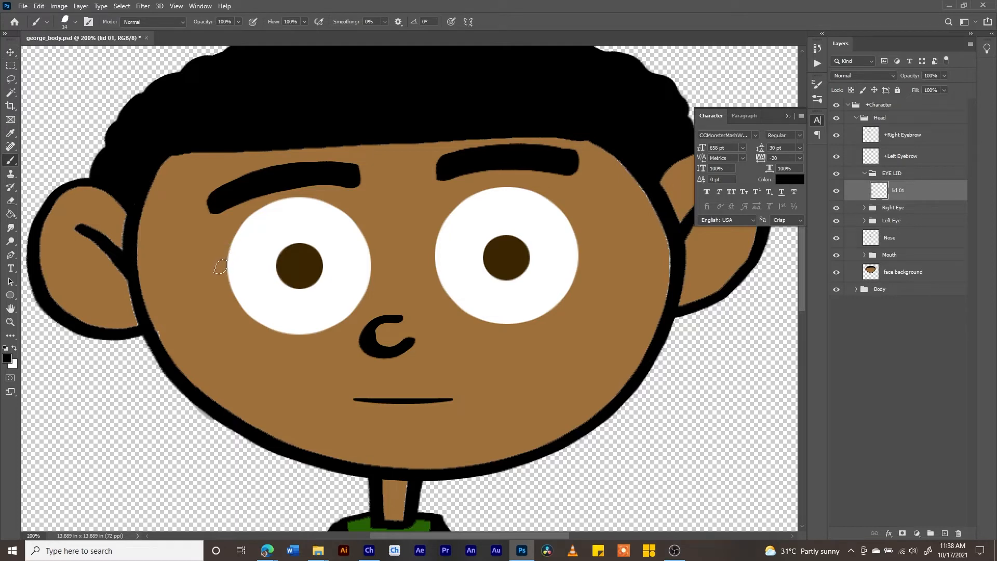
pyautogui.click(8, 134)
pyautogui.click(198, 283)
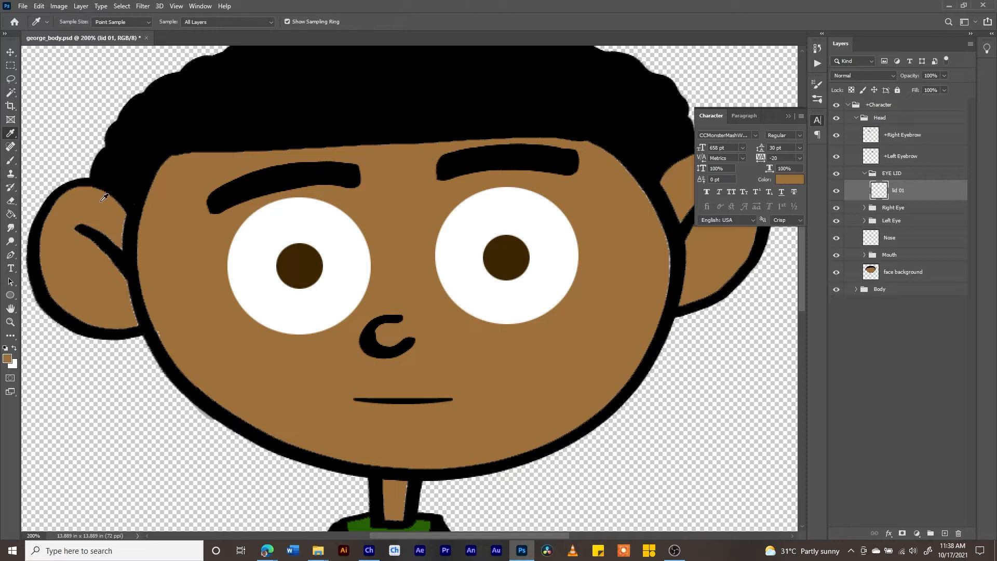
pyautogui.click(10, 160)
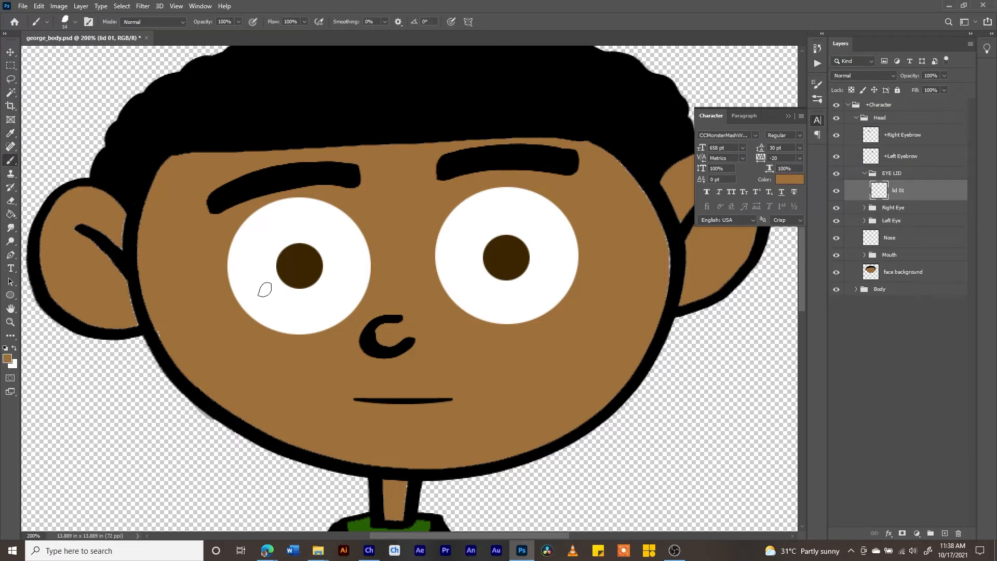
# Paint half-closed upper eyelids over both eyes on lid 01, enlarging the brush to 61 px for filling.
pyautogui.moveTo(221, 271); pyautogui.dragTo(370, 237)
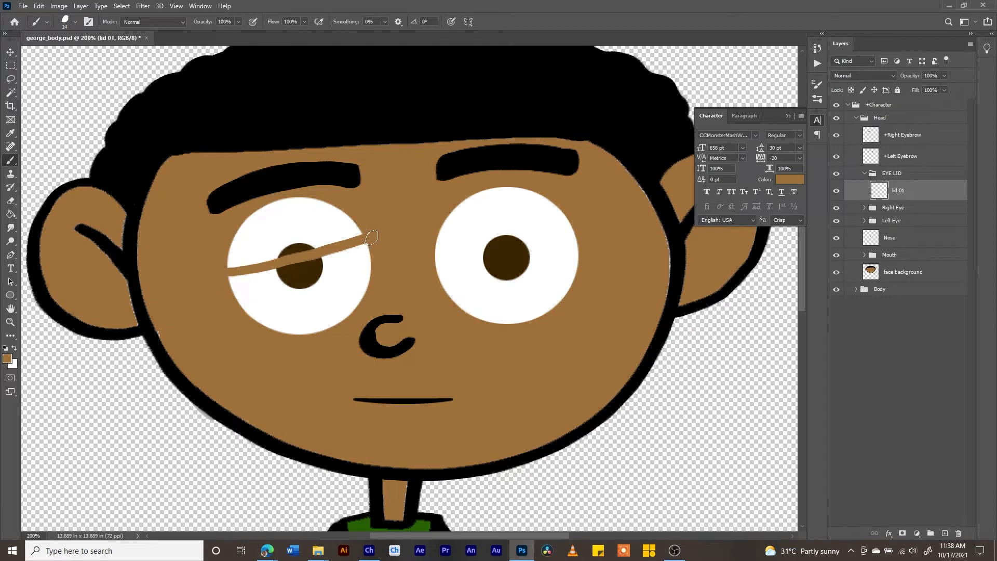
pyautogui.click(333, 202)
pyautogui.click(74, 23)
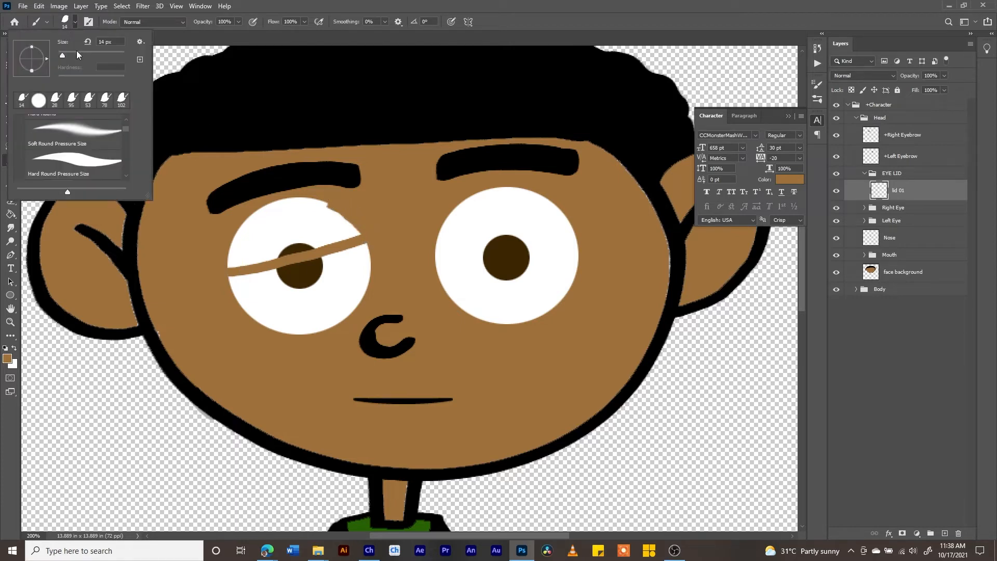
pyautogui.click(260, 233)
pyautogui.moveTo(260, 234)
pyautogui.mouseDown()
pyautogui.moveTo(329, 206)
pyautogui.moveTo(297, 208)
pyautogui.moveTo(234, 247)
pyautogui.moveTo(363, 216)
pyautogui.moveTo(260, 227)
pyautogui.moveTo(218, 249)
pyautogui.moveTo(229, 231)
pyautogui.mouseUp()
pyautogui.moveTo(425, 221)
pyautogui.mouseDown()
pyautogui.moveTo(579, 237)
pyautogui.moveTo(538, 201)
pyautogui.moveTo(461, 202)
pyautogui.mouseUp()
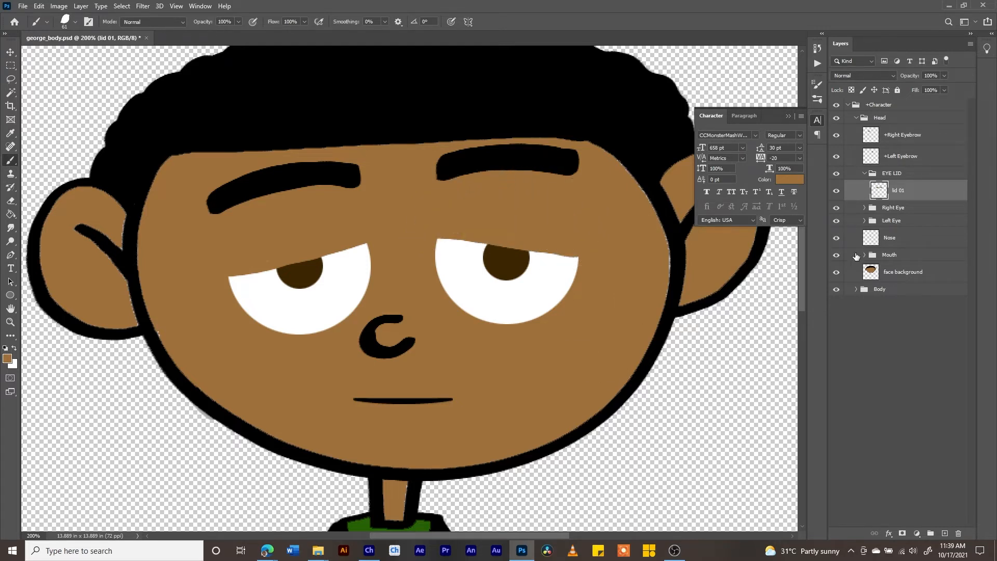
# Duplicate lid 01 as lid 02 and paint lower eyelids on it, leaving only narrow slits of both eyes.
pyautogui.rightClick(905, 193)
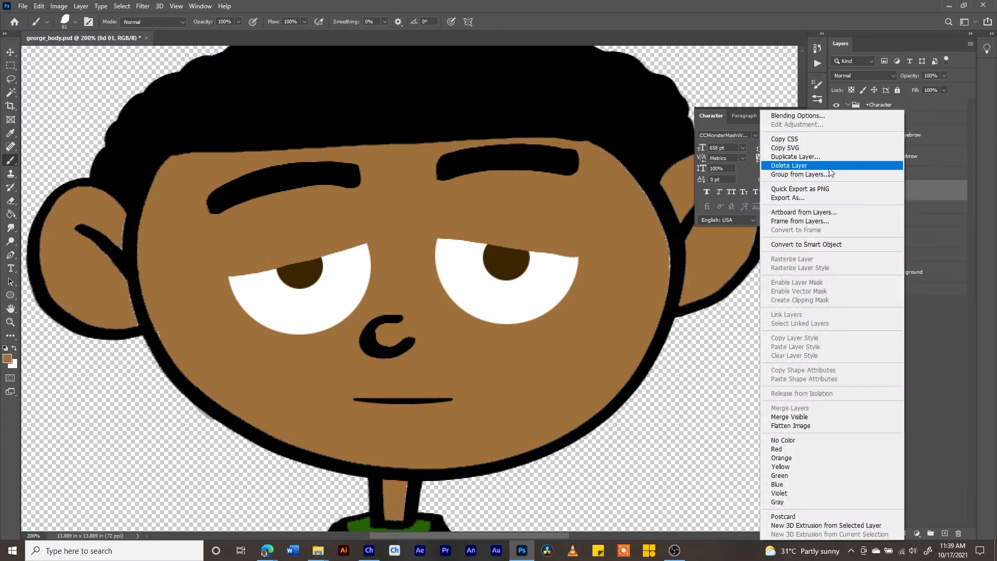
pyautogui.click(821, 157)
pyautogui.click(964, 231)
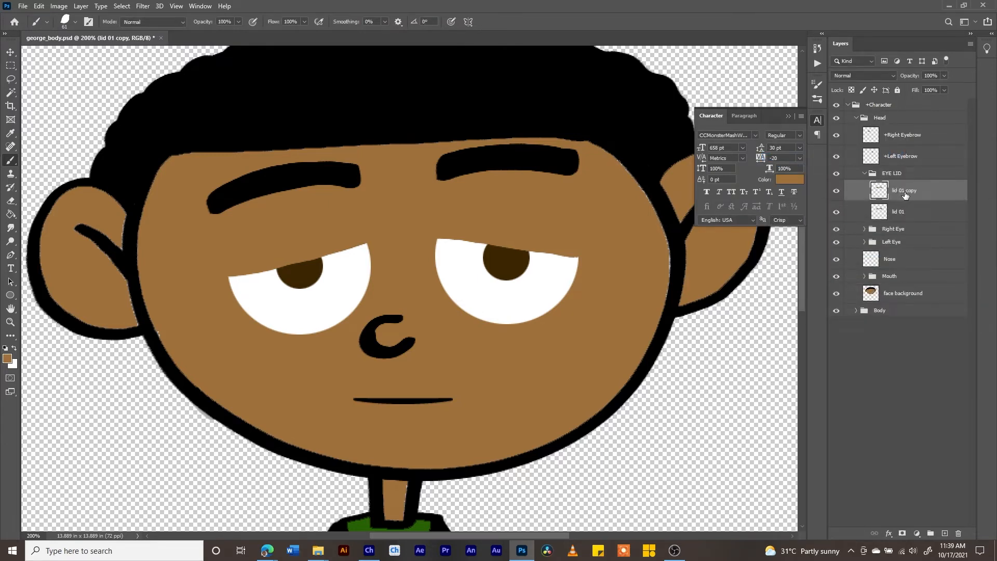
pyautogui.doubleClick(903, 191)
pyautogui.write('02')
pyautogui.press('Return')
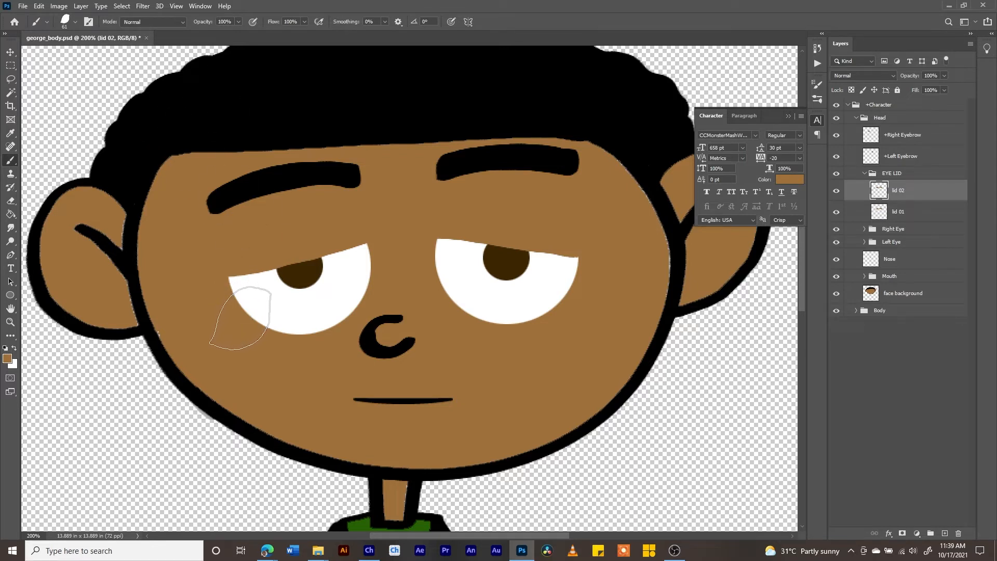
pyautogui.moveTo(249, 318)
pyautogui.mouseDown()
pyautogui.moveTo(363, 280)
pyautogui.moveTo(314, 318)
pyautogui.moveTo(252, 311)
pyautogui.mouseUp()
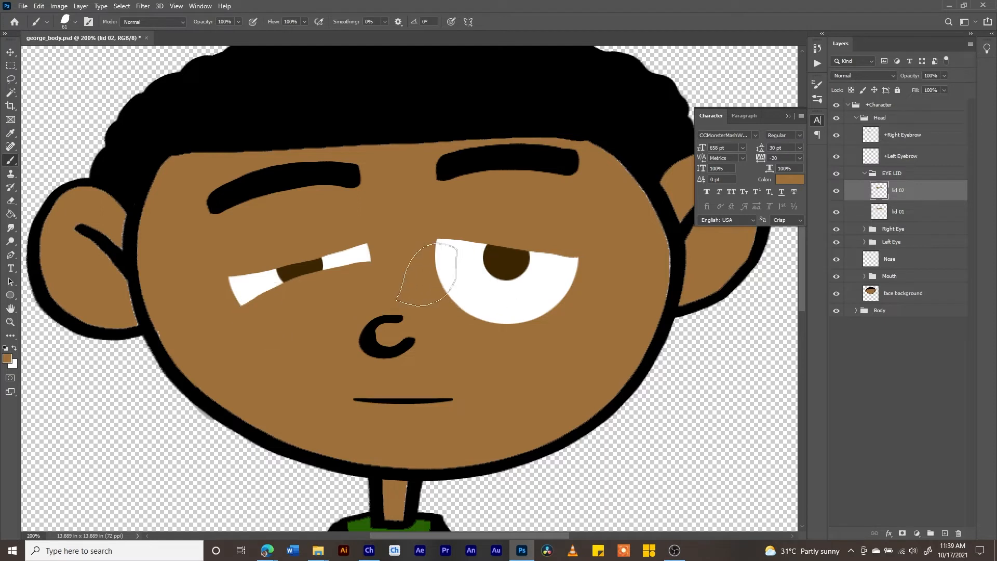
pyautogui.moveTo(426, 274)
pyautogui.mouseDown()
pyautogui.moveTo(553, 300)
pyautogui.moveTo(537, 312)
pyautogui.moveTo(447, 296)
pyautogui.mouseUp()
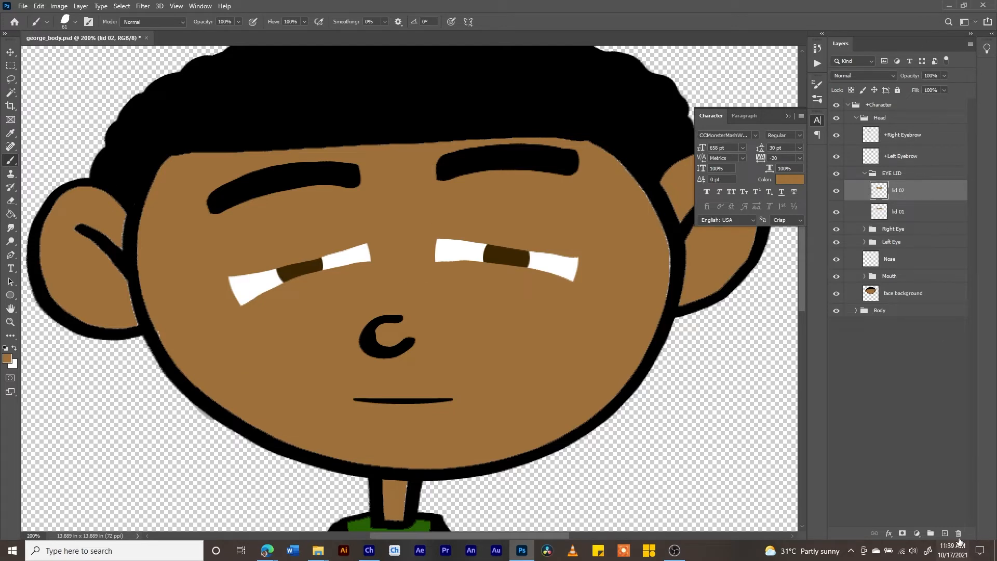
# Add a layer above lid 02, hide both existing lid layers, and paint angry upper eyelids slanting down toward the nose.
pyautogui.click(945, 533)
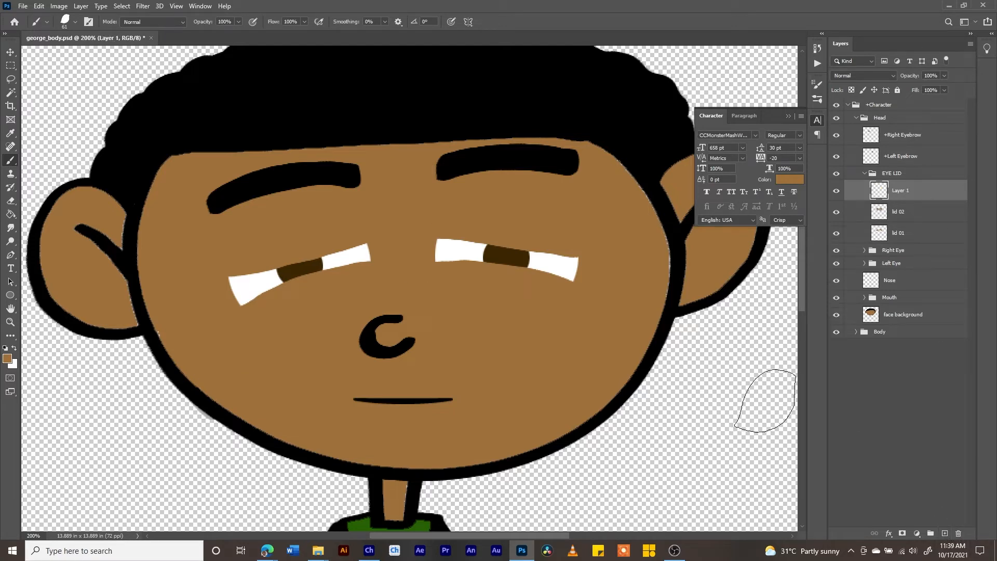
pyautogui.moveTo(832, 235); pyautogui.dragTo(839, 216)
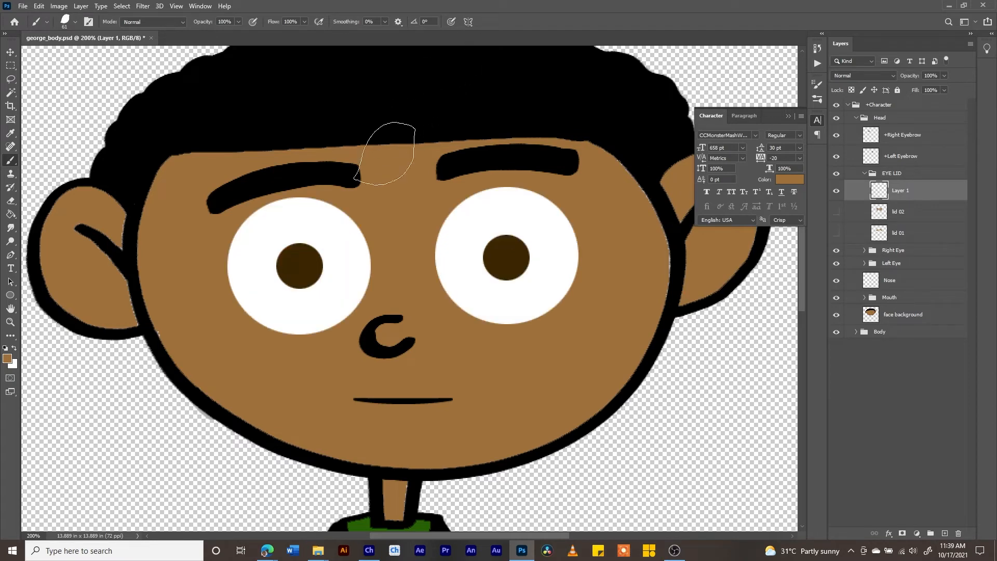
pyautogui.moveTo(447, 244)
pyautogui.mouseDown()
pyautogui.moveTo(581, 223)
pyautogui.moveTo(516, 211)
pyautogui.moveTo(458, 225)
pyautogui.moveTo(451, 218)
pyautogui.moveTo(513, 195)
pyautogui.moveTo(548, 206)
pyautogui.mouseUp()
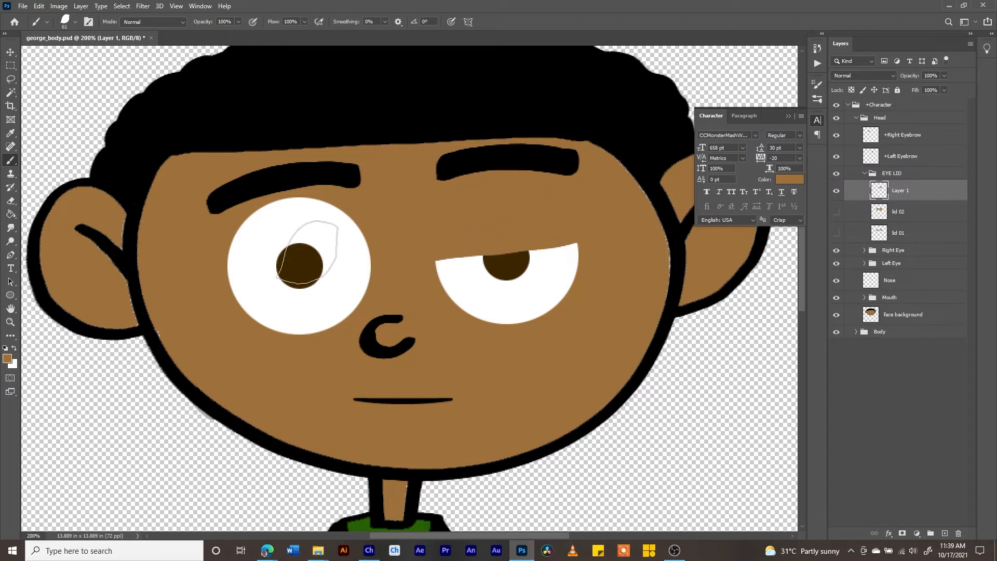
pyautogui.moveTo(223, 212)
pyautogui.mouseDown()
pyautogui.moveTo(256, 235)
pyautogui.moveTo(382, 257)
pyautogui.moveTo(227, 244)
pyautogui.moveTo(295, 213)
pyautogui.moveTo(379, 222)
pyautogui.moveTo(262, 212)
pyautogui.moveTo(351, 223)
pyautogui.moveTo(323, 218)
pyautogui.mouseUp()
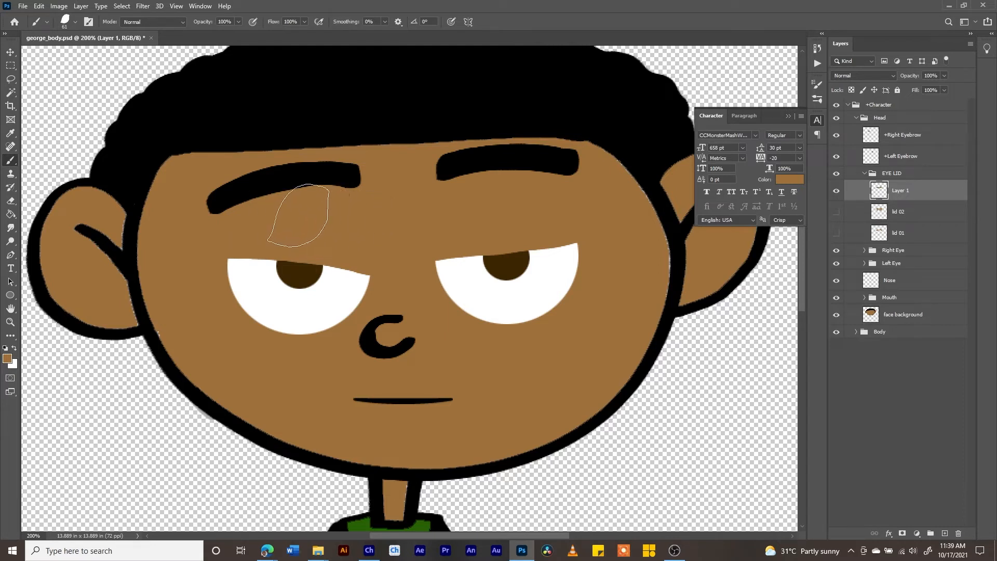
# Hide the angry-lid layer, add another layer in EYE LID, and paint raised lower eyelids over both eyes.
pyautogui.click(836, 190)
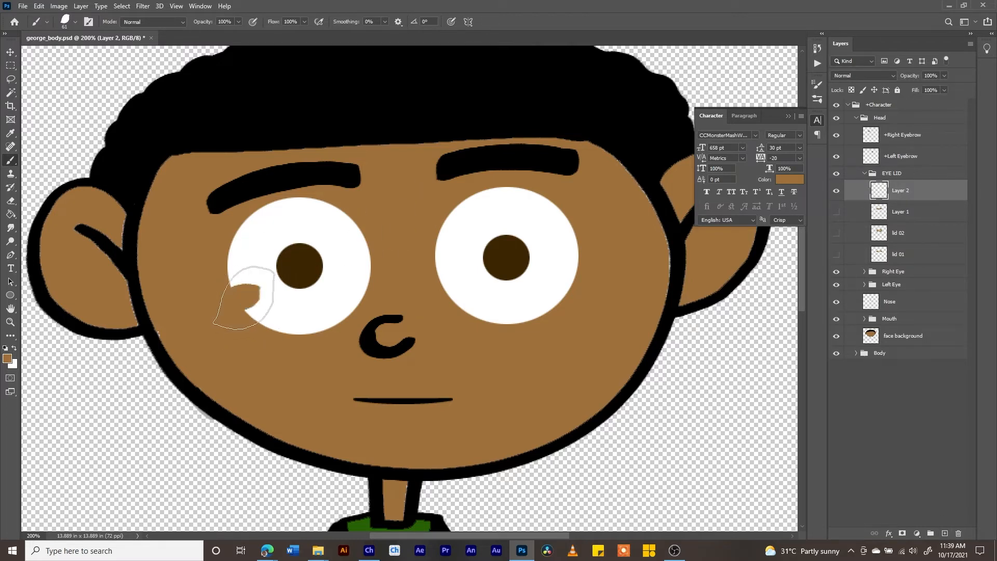
pyautogui.moveTo(244, 290)
pyautogui.mouseDown()
pyautogui.moveTo(368, 267)
pyautogui.moveTo(278, 322)
pyautogui.mouseUp()
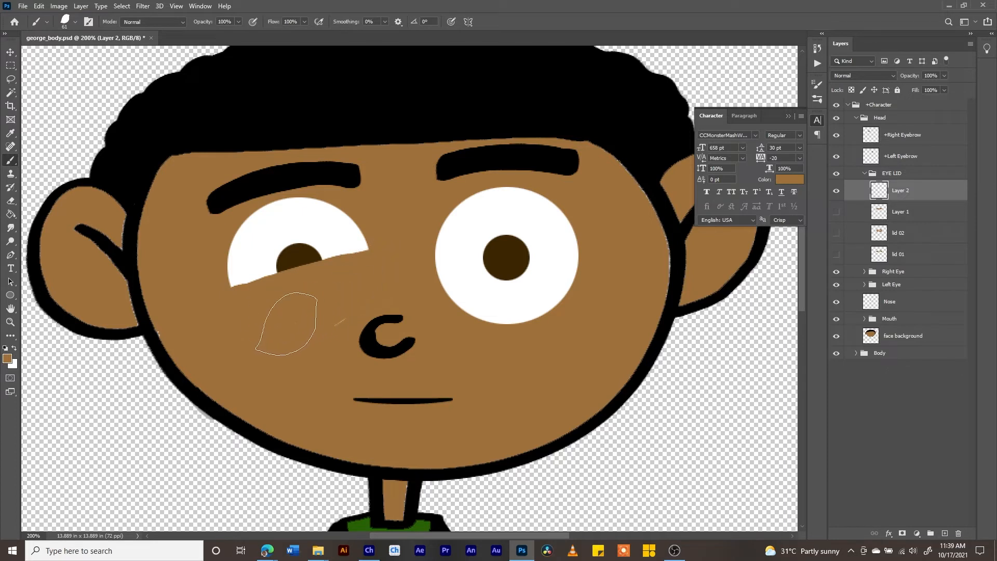
pyautogui.moveTo(414, 252)
pyautogui.mouseDown()
pyautogui.moveTo(479, 266)
pyautogui.moveTo(529, 288)
pyautogui.moveTo(535, 301)
pyautogui.moveTo(445, 278)
pyautogui.mouseUp()
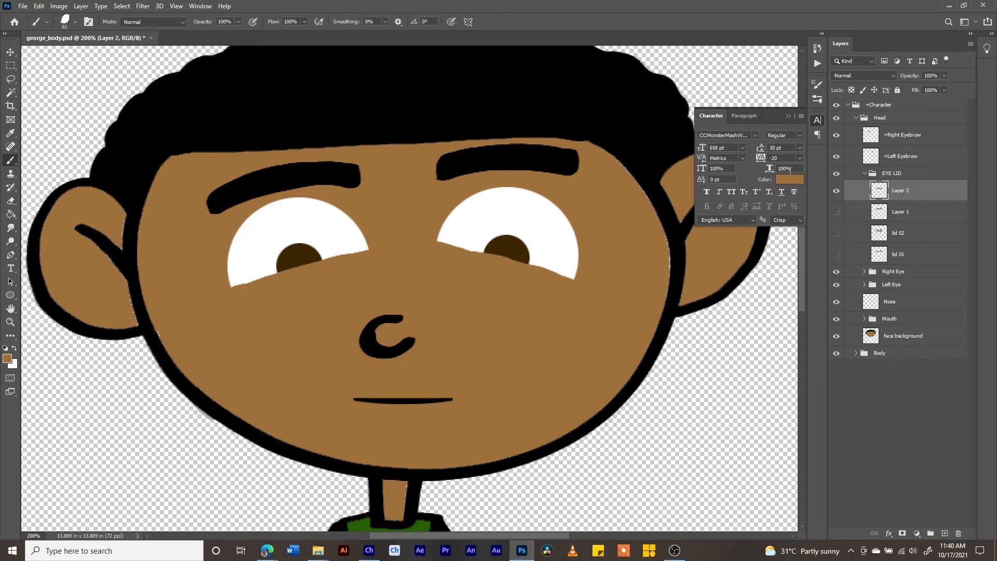
# Hide the lower-lid layer, add another layer above it, and paint sad upper eyelids sloping down toward the face's outer sides.
pyautogui.click(837, 191)
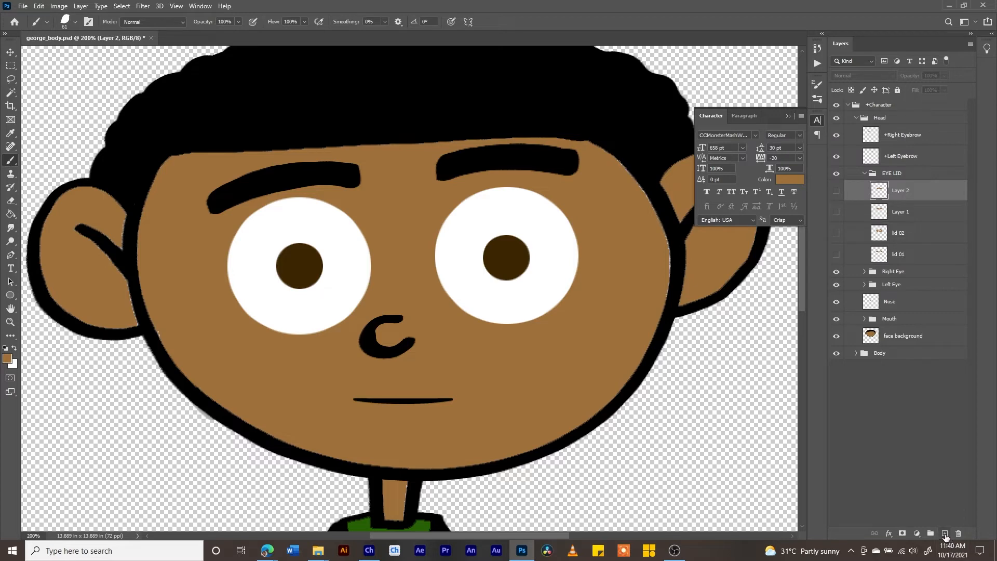
pyautogui.click(945, 535)
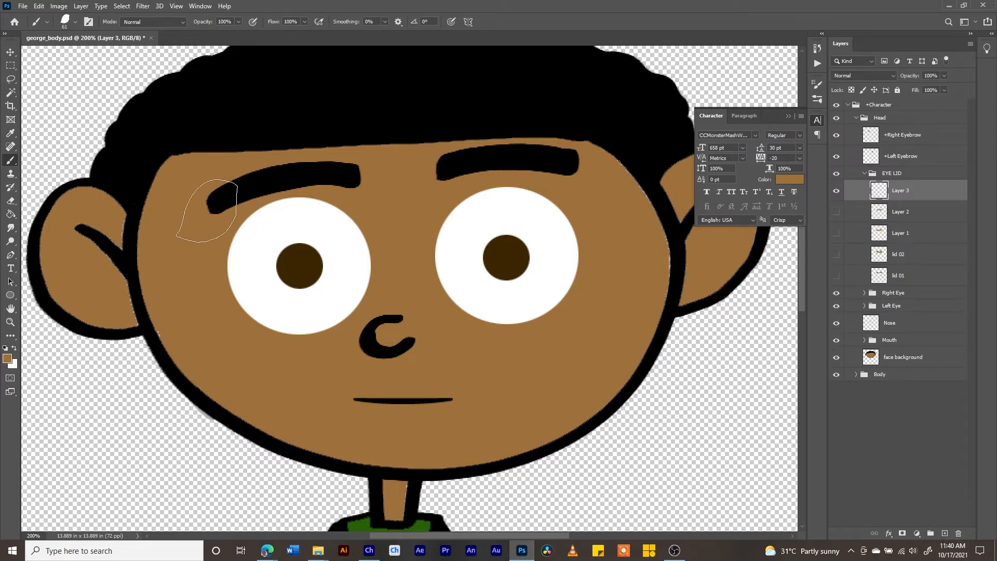
pyautogui.moveTo(229, 218)
pyautogui.mouseDown()
pyautogui.moveTo(335, 191)
pyautogui.moveTo(226, 209)
pyautogui.mouseUp()
pyautogui.moveTo(467, 167)
pyautogui.mouseDown()
pyautogui.moveTo(453, 182)
pyautogui.moveTo(586, 202)
pyautogui.moveTo(573, 198)
pyautogui.moveTo(457, 180)
pyautogui.moveTo(599, 211)
pyautogui.mouseUp()
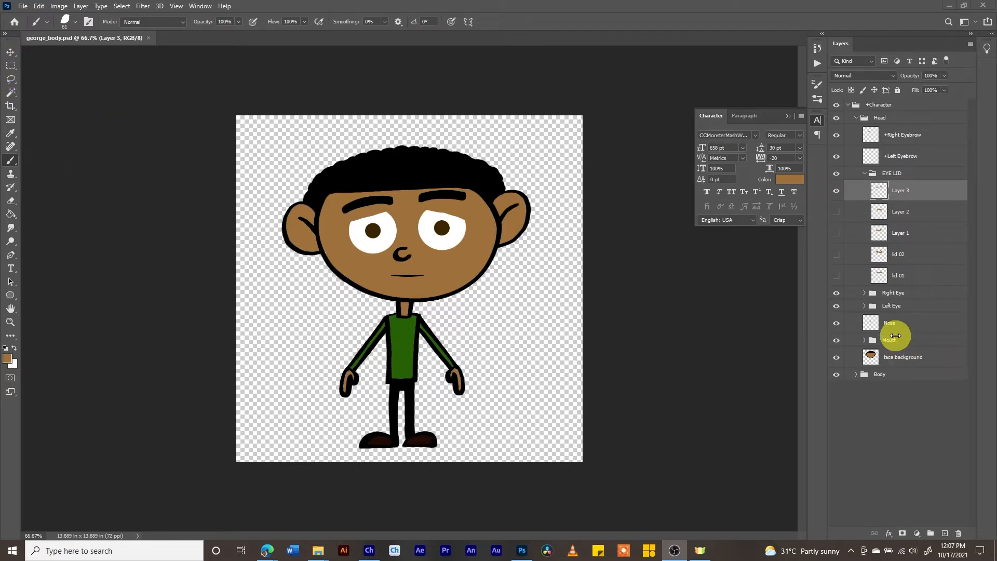
# Free-transform the arm right group, moving its pivot to the shoulder and rotating the arm down close beside the torso.
pyautogui.click(856, 374)
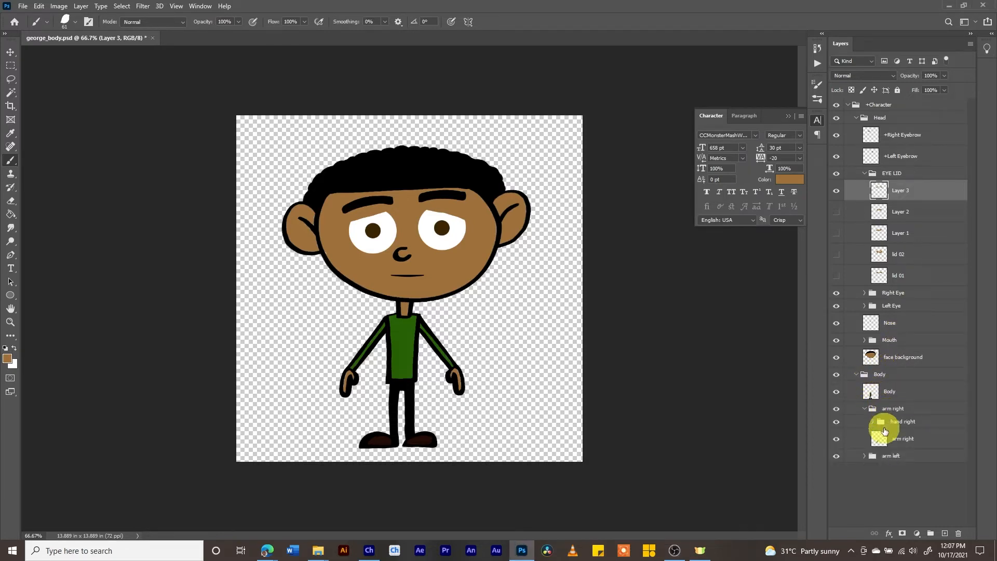
pyautogui.click(892, 409)
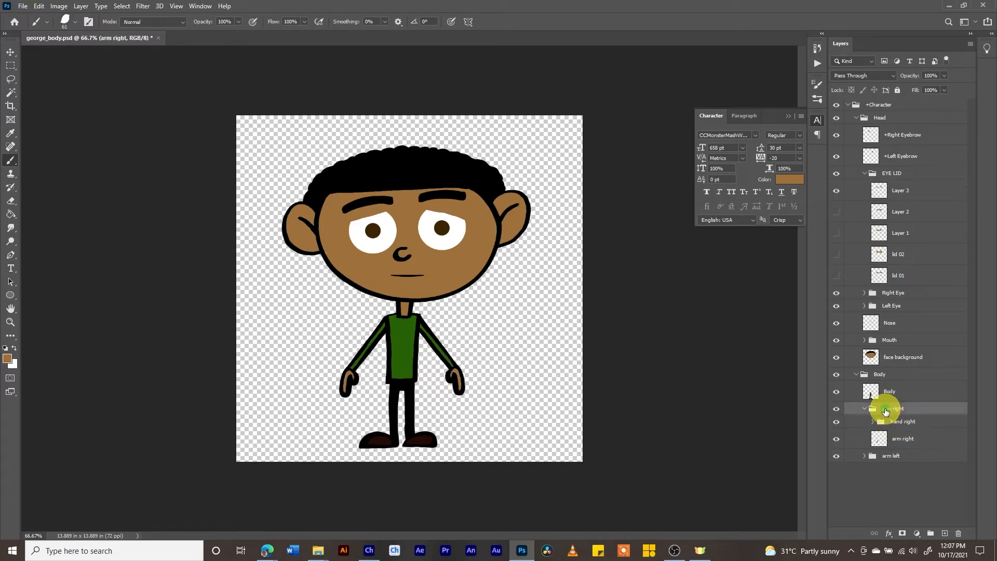
pyautogui.click(39, 5)
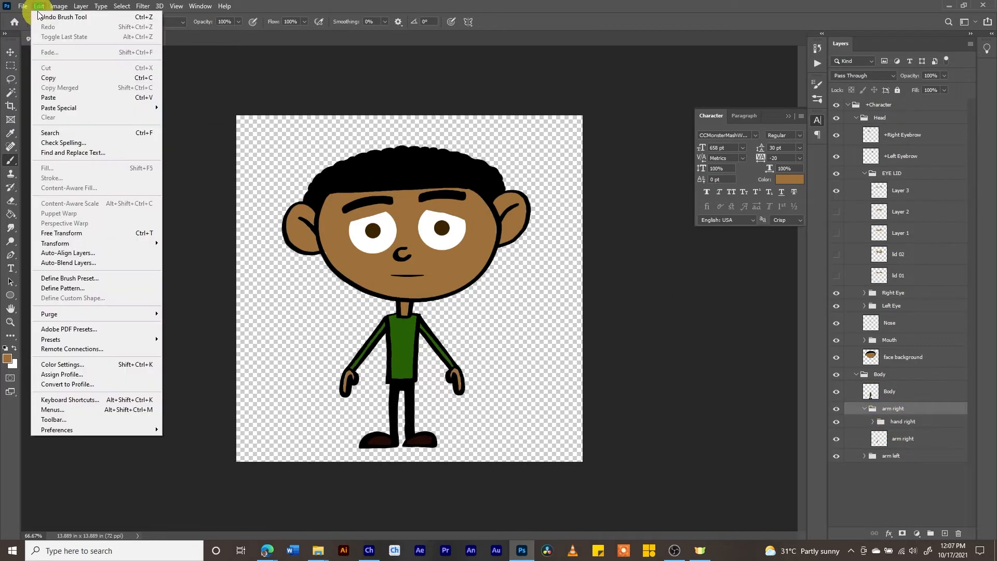
pyautogui.click(61, 234)
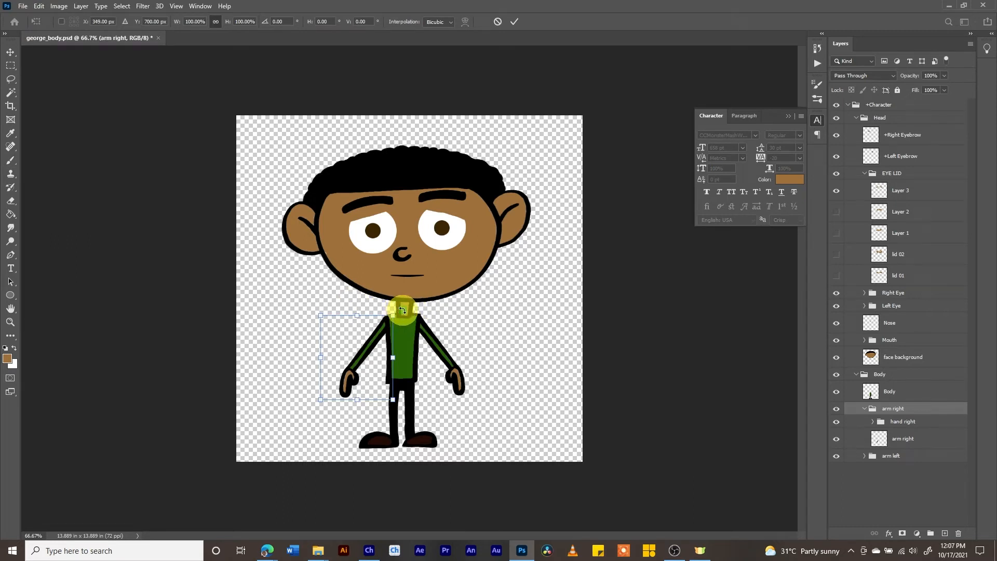
pyautogui.moveTo(402, 310)
pyautogui.mouseDown()
pyautogui.moveTo(390, 300)
pyautogui.moveTo(375, 307)
pyautogui.moveTo(381, 322)
pyautogui.moveTo(391, 311)
pyautogui.moveTo(388, 331)
pyautogui.mouseUp()
pyautogui.press('Return')
pyautogui.press('b')
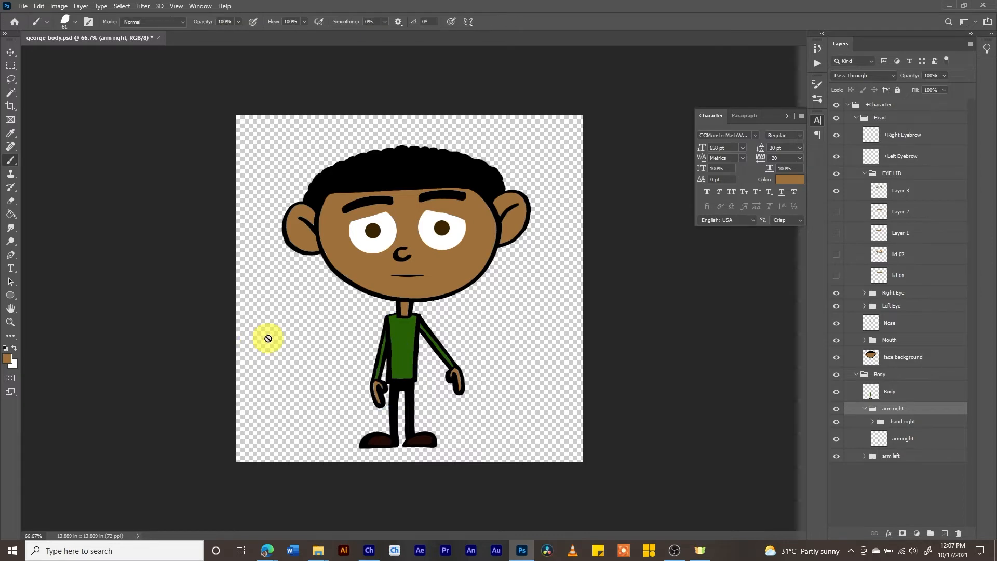
# Free-transform the arm left group, rotating it about 29° around the shoulder so the arm hangs close beside the torso.
pyautogui.click(899, 460)
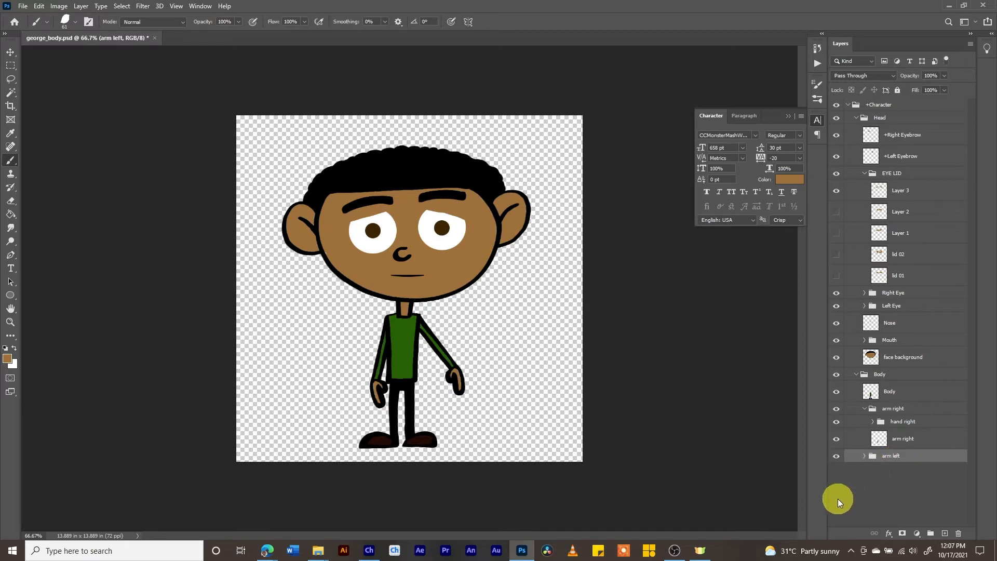
pyautogui.click(37, 6)
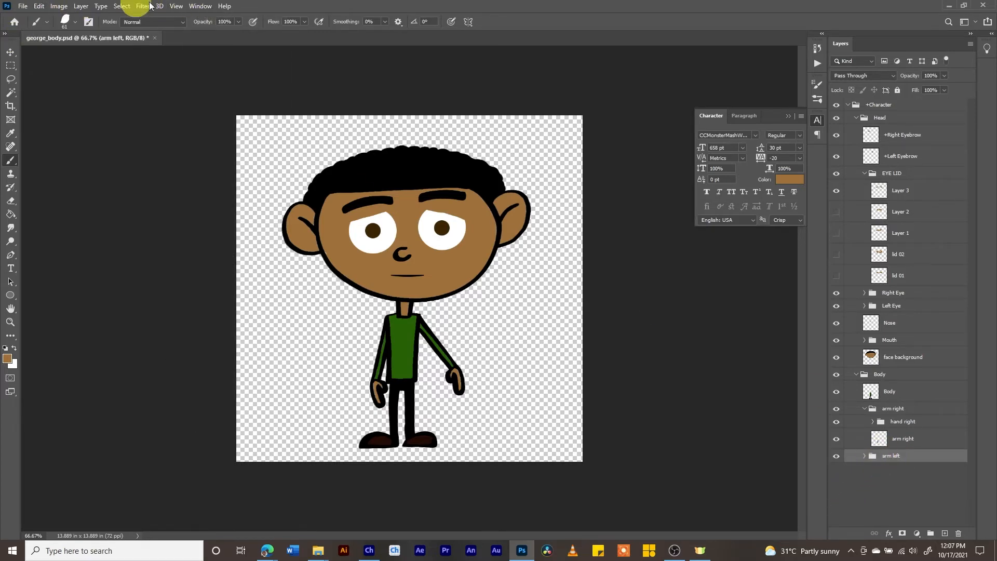
pyautogui.click(47, 24)
pyautogui.click(58, 6)
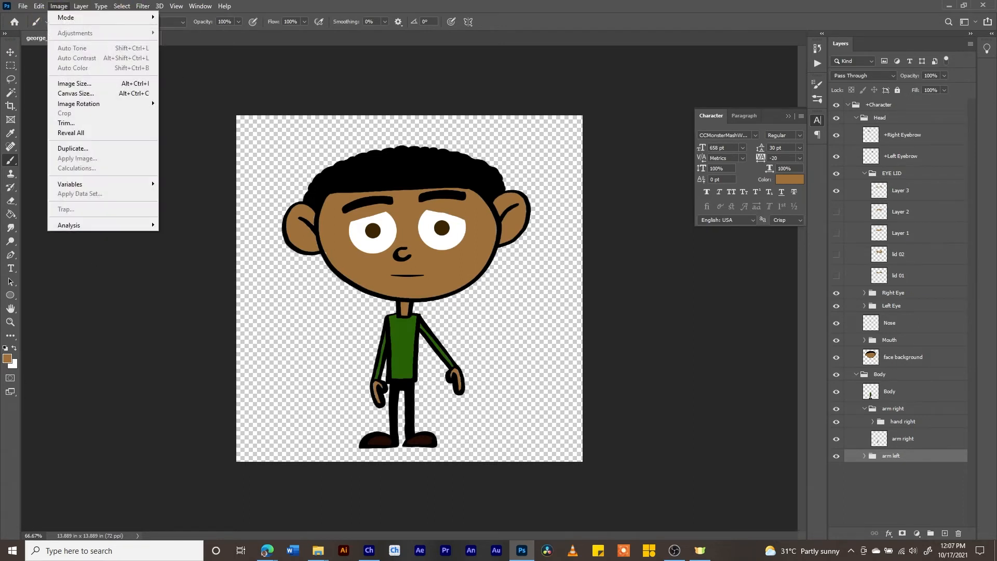
pyautogui.click(10, 53)
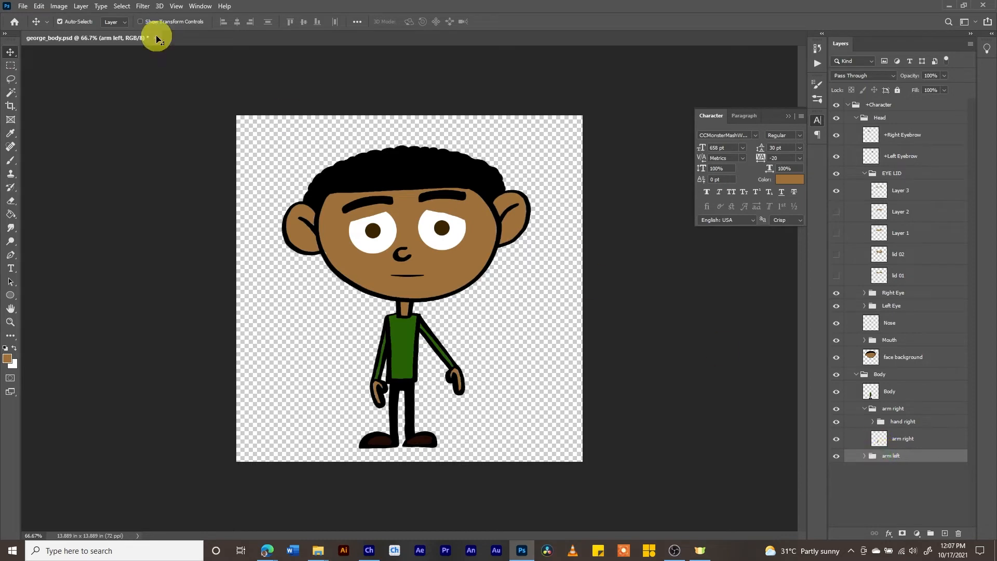
pyautogui.click(39, 6)
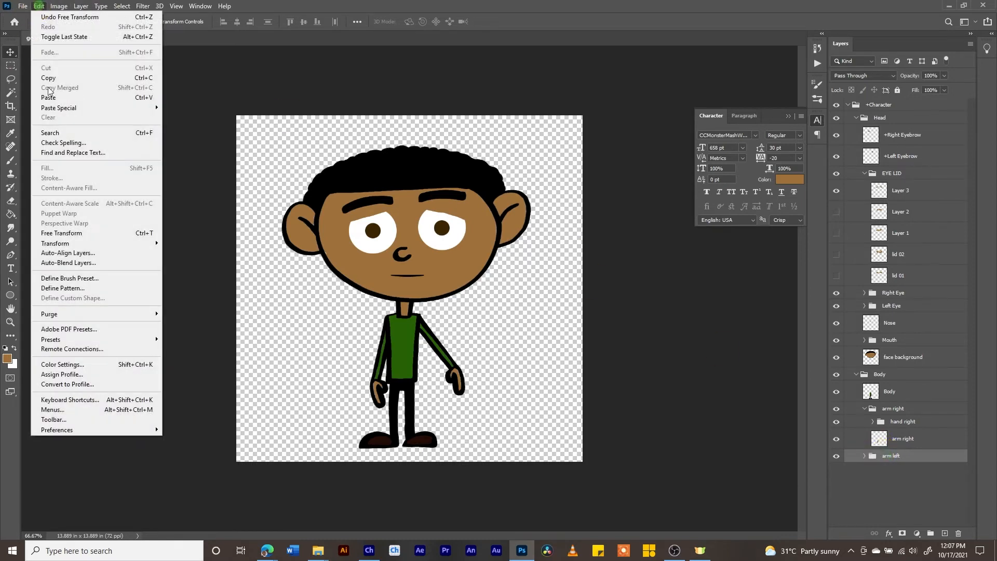
pyautogui.click(73, 234)
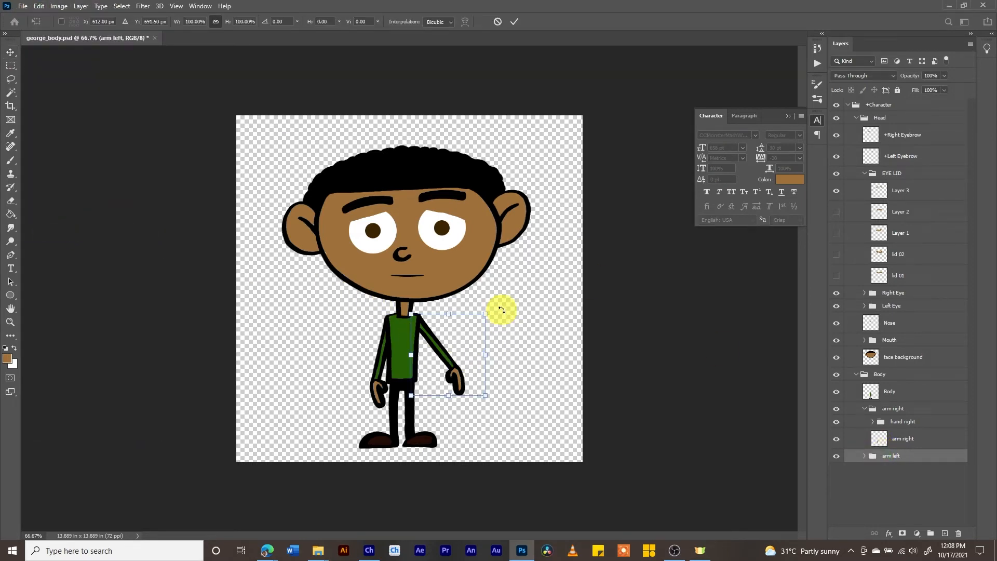
pyautogui.moveTo(501, 310); pyautogui.dragTo(419, 343)
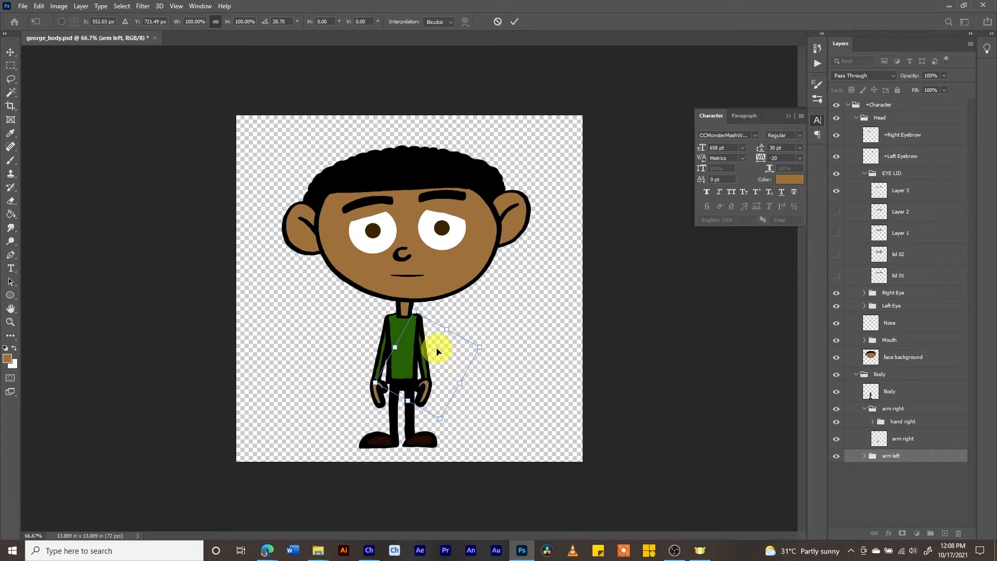
pyautogui.press('Return')
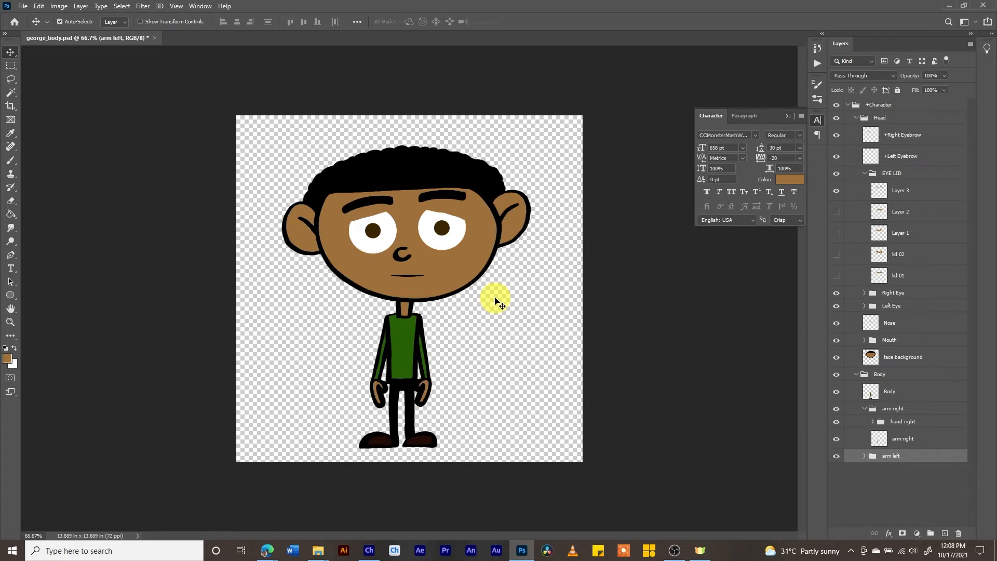
# Save the george_body artwork, then switch to Character Animator and preview the updated puppet in its scene.
pyautogui.click(24, 6)
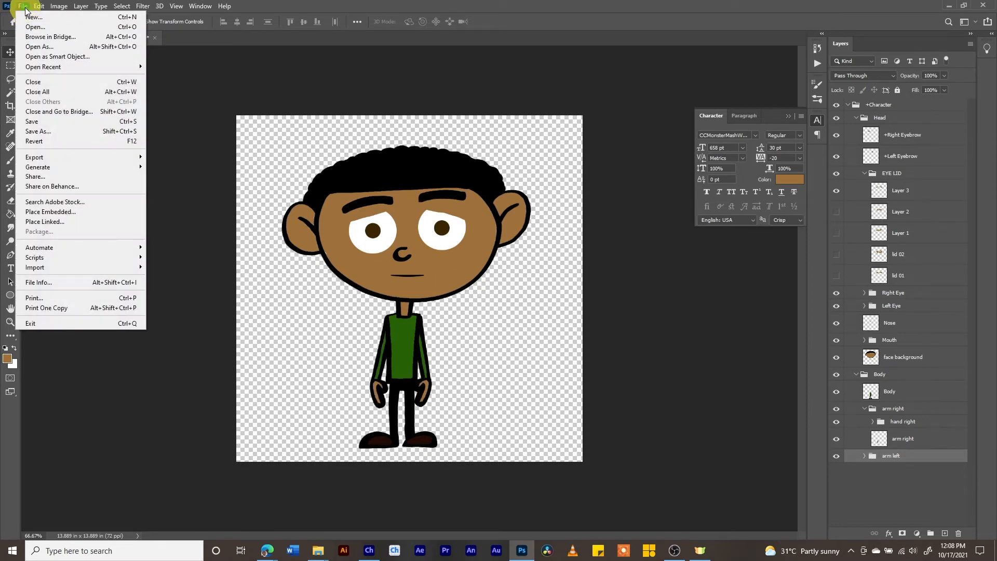
pyautogui.click(34, 121)
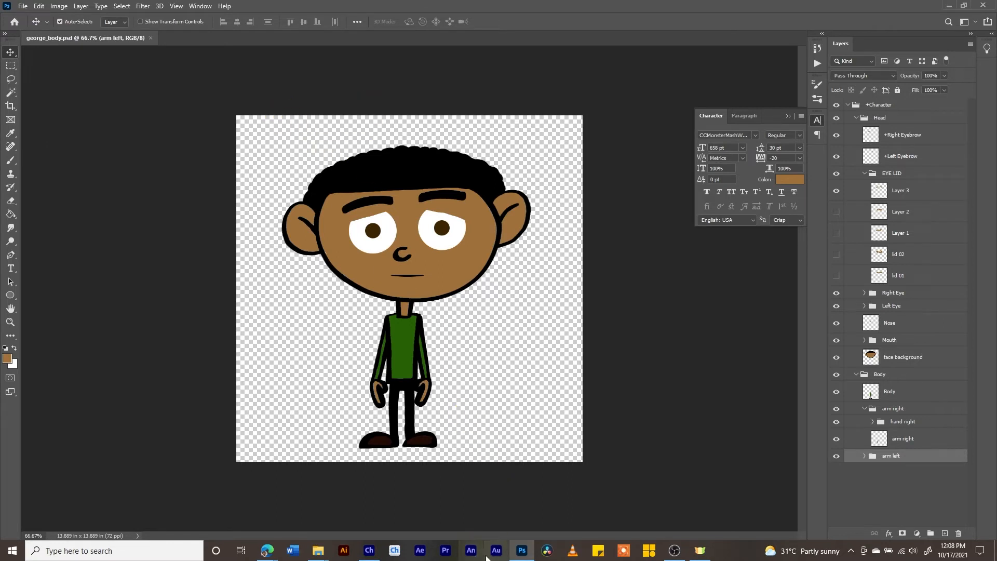
pyautogui.click(369, 550)
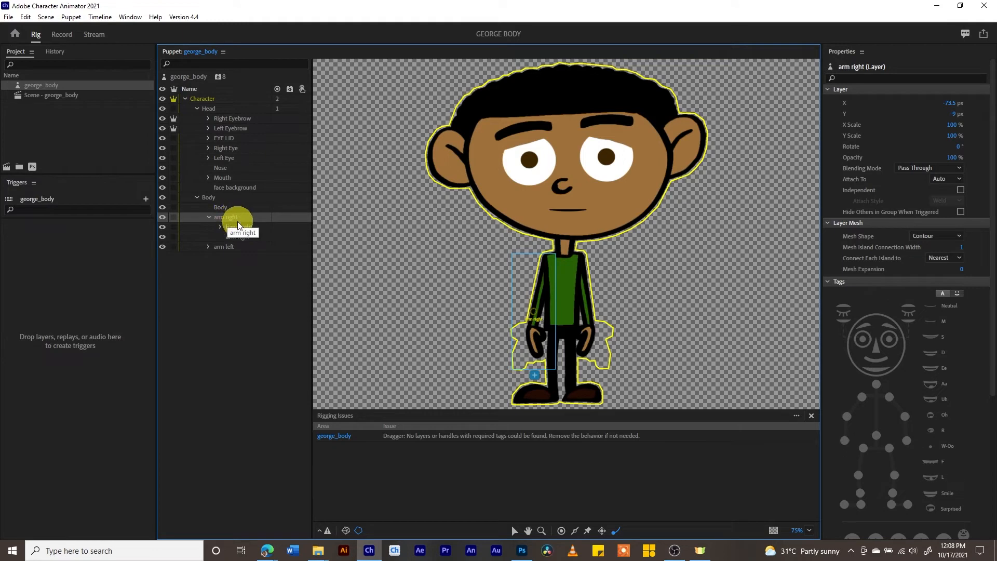
pyautogui.click(58, 33)
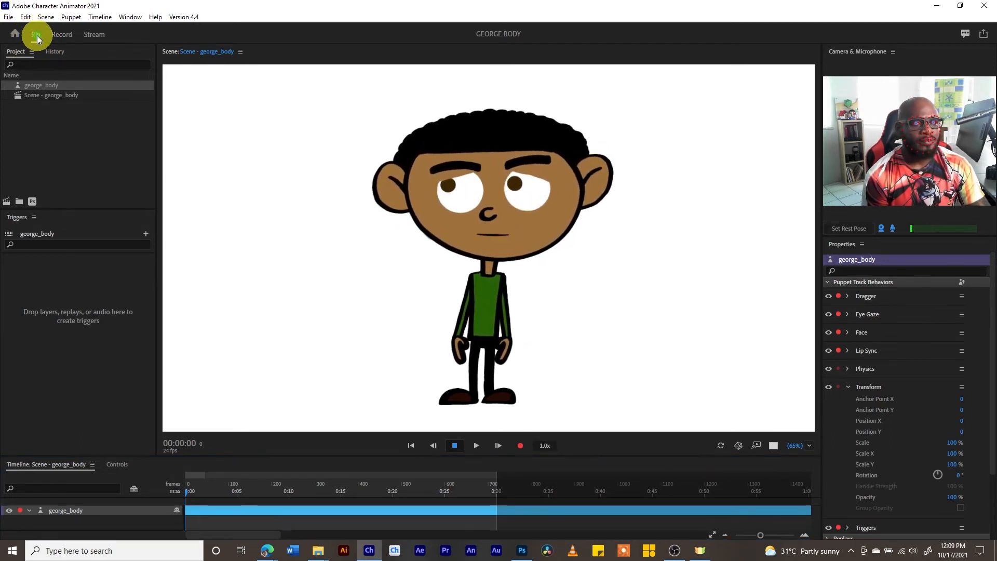
# In the puppet rig, make the arm right group independent and place its origin handle at the shoulder.
pyautogui.doubleClick(11, 85)
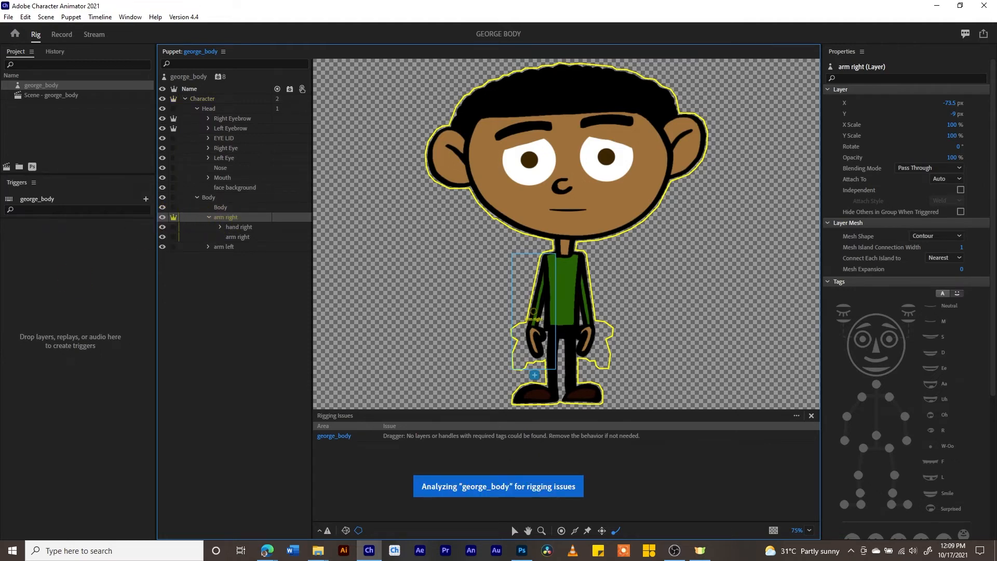
pyautogui.click(173, 218)
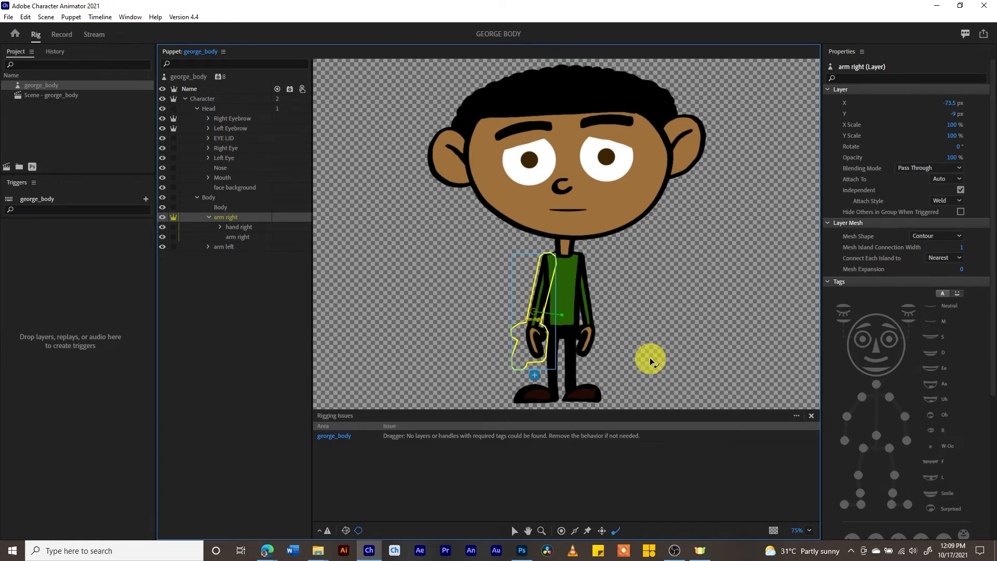
pyautogui.hotkey('ctrl', '=')
pyautogui.hotkey('ctrl', '=')
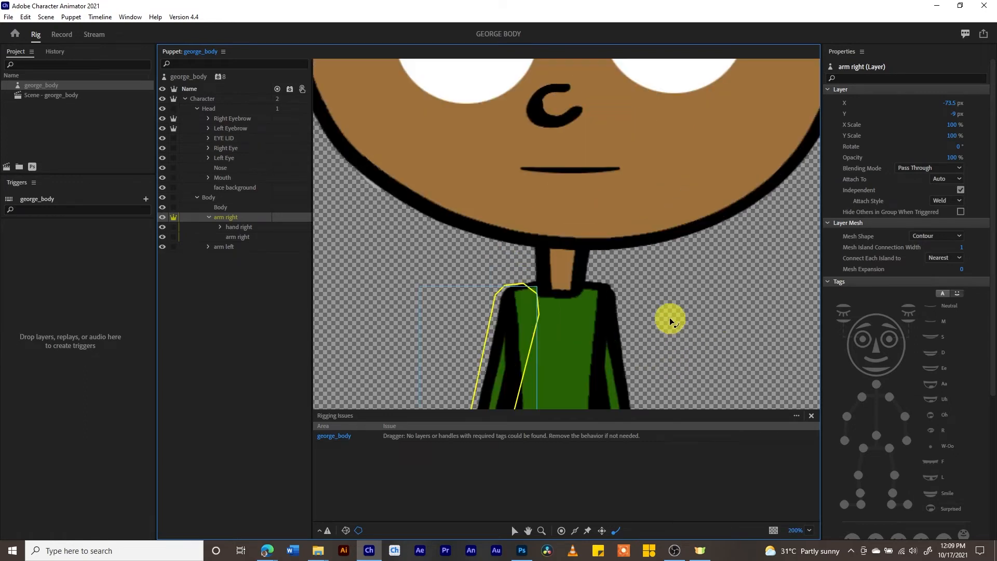
pyautogui.hotkey('ctrl', '-')
pyautogui.moveTo(630, 322); pyautogui.dragTo(600, 214)
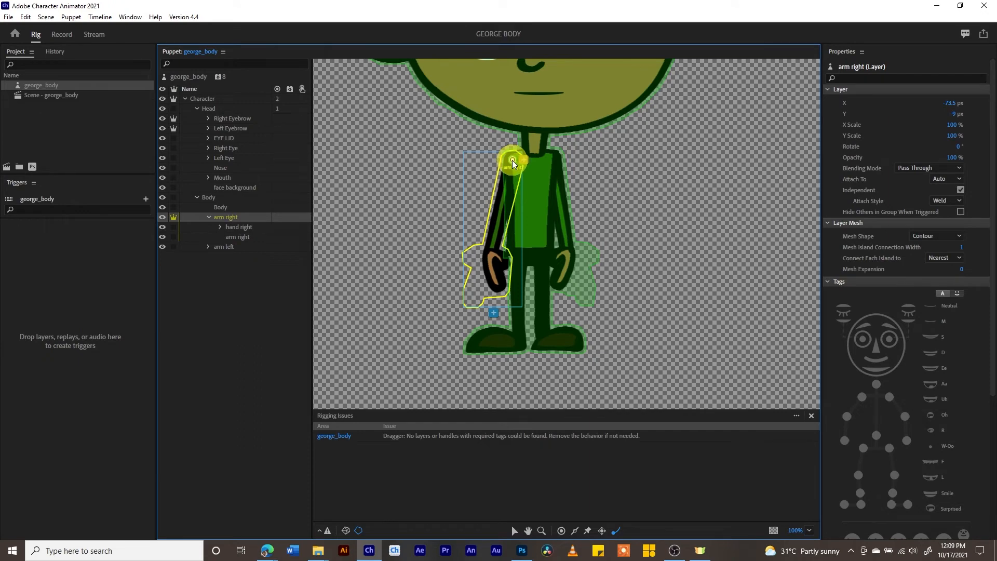
pyautogui.click(511, 159)
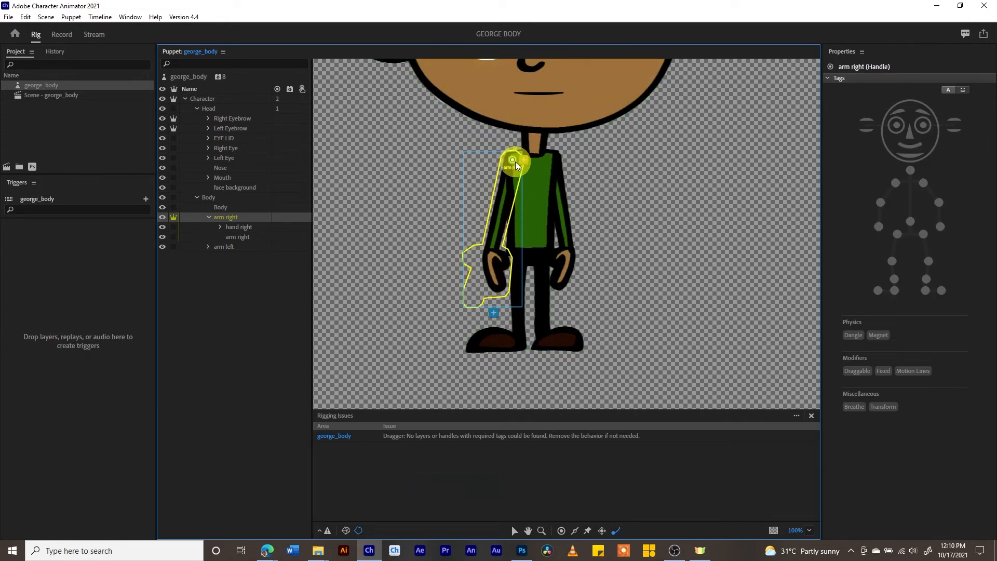
# Make the arm left group independent, move its origin handle up to the shoulder, and preview the puppet in the scene.
pyautogui.click(225, 248)
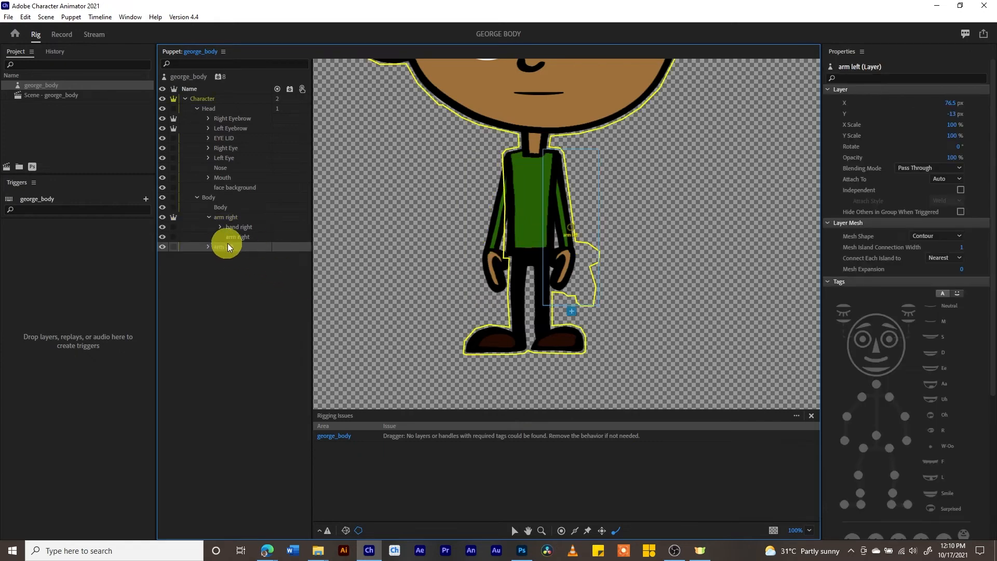
pyautogui.click(173, 247)
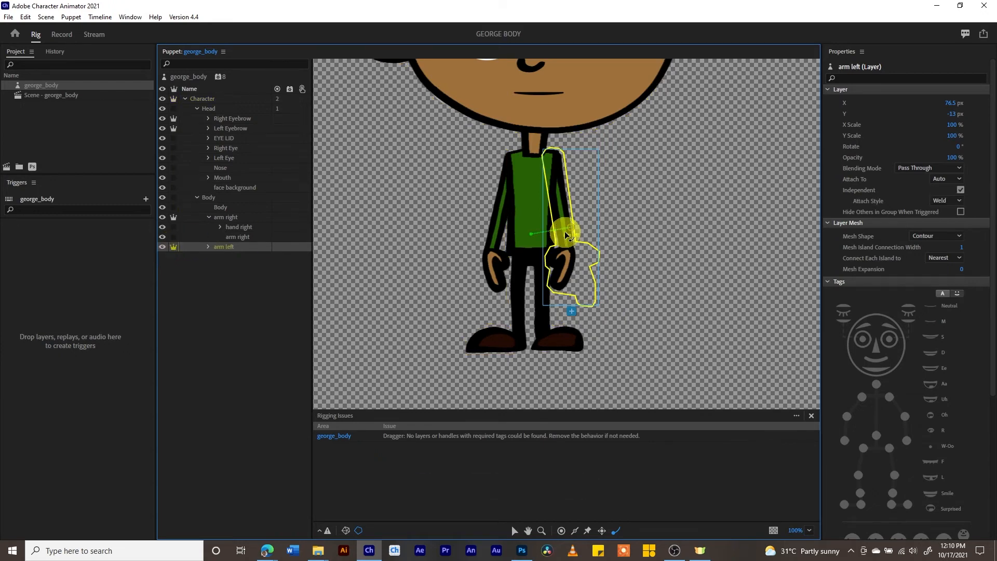
pyautogui.moveTo(570, 229); pyautogui.dragTo(553, 154)
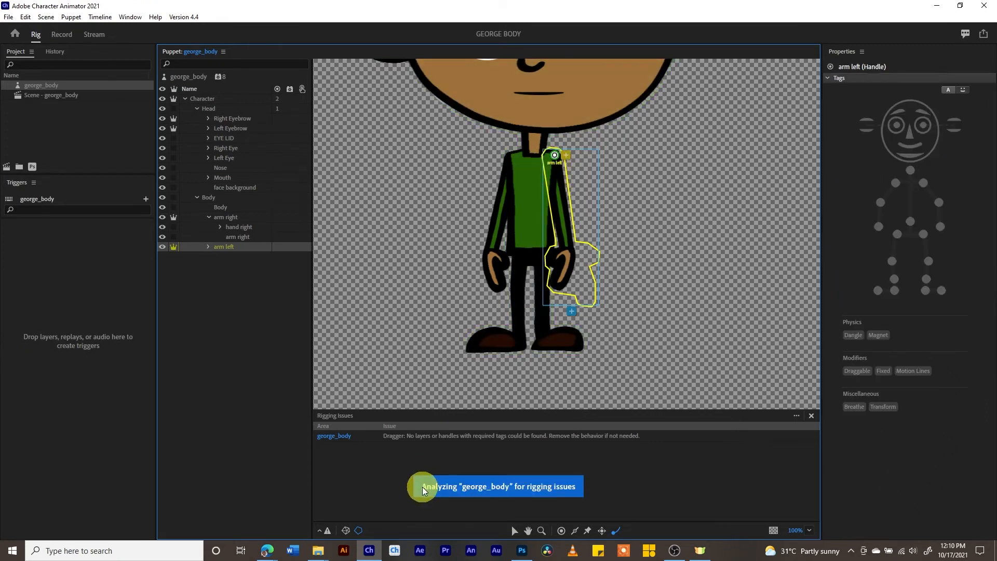
pyautogui.click(61, 36)
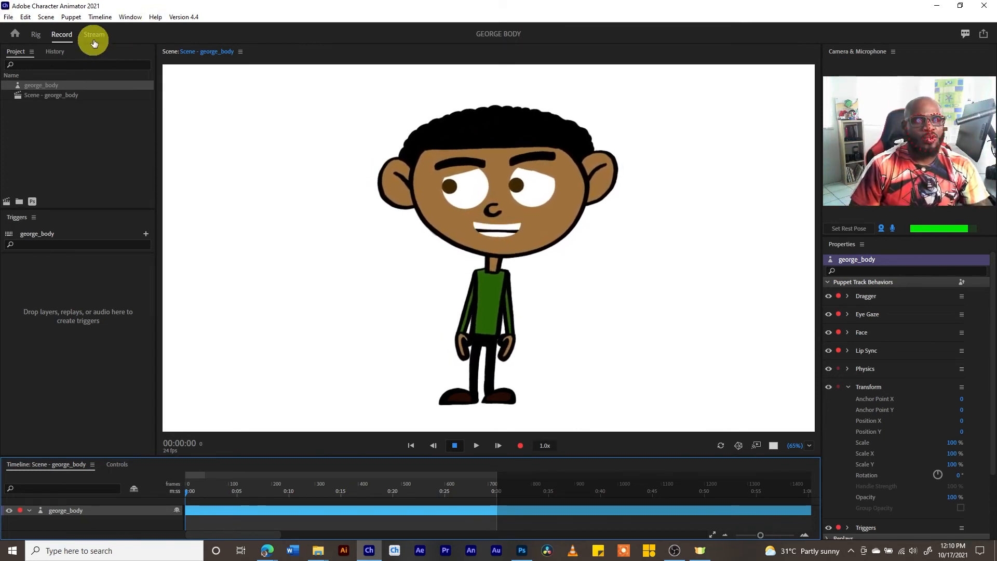
# Add two sticks to the arm left group in the rig, one along the upper arm and one along the forearm.
pyautogui.click(36, 35)
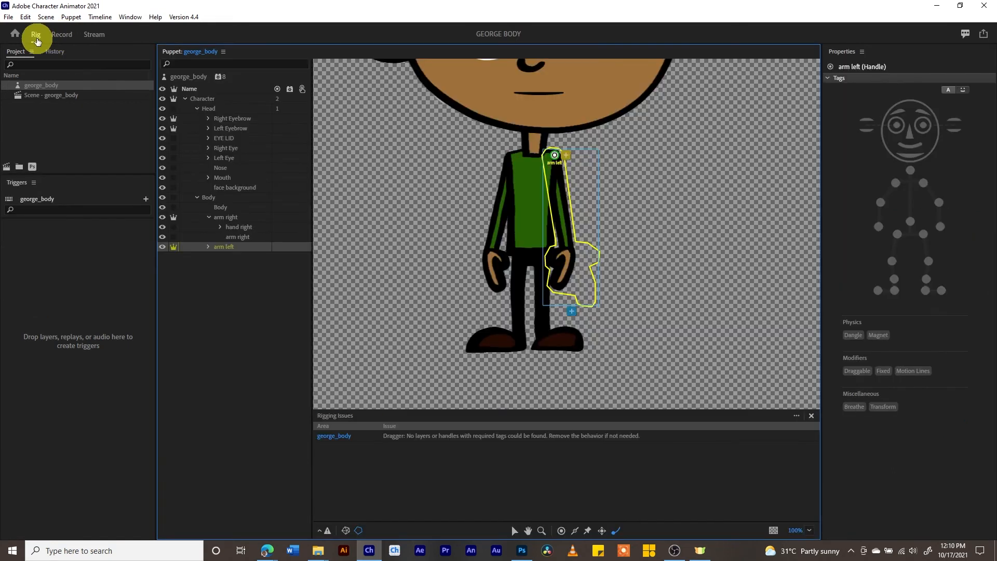
pyautogui.moveTo(650, 245); pyautogui.dragTo(647, 307)
pyautogui.moveTo(648, 274); pyautogui.dragTo(653, 240)
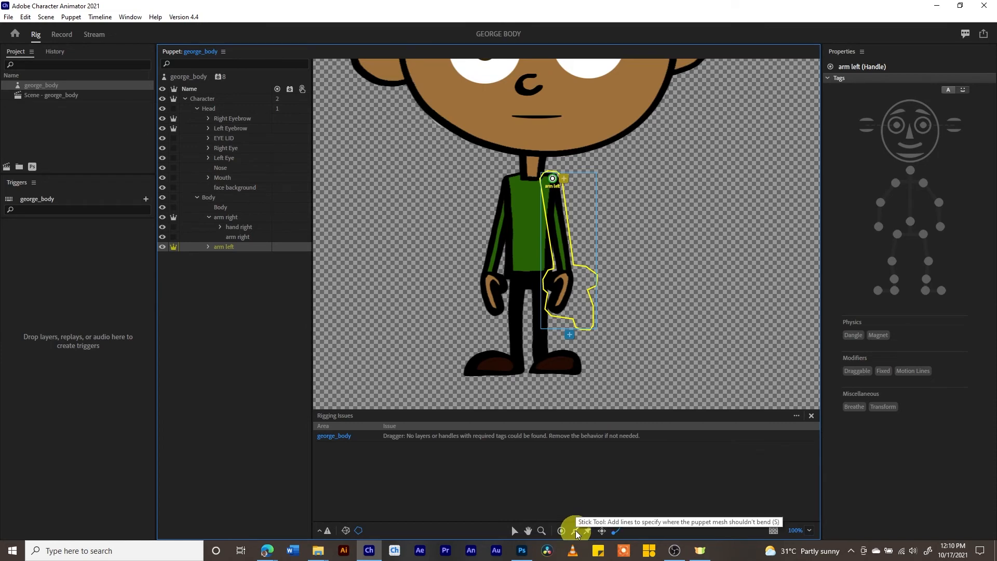
pyautogui.hotkey('ctrl', '=')
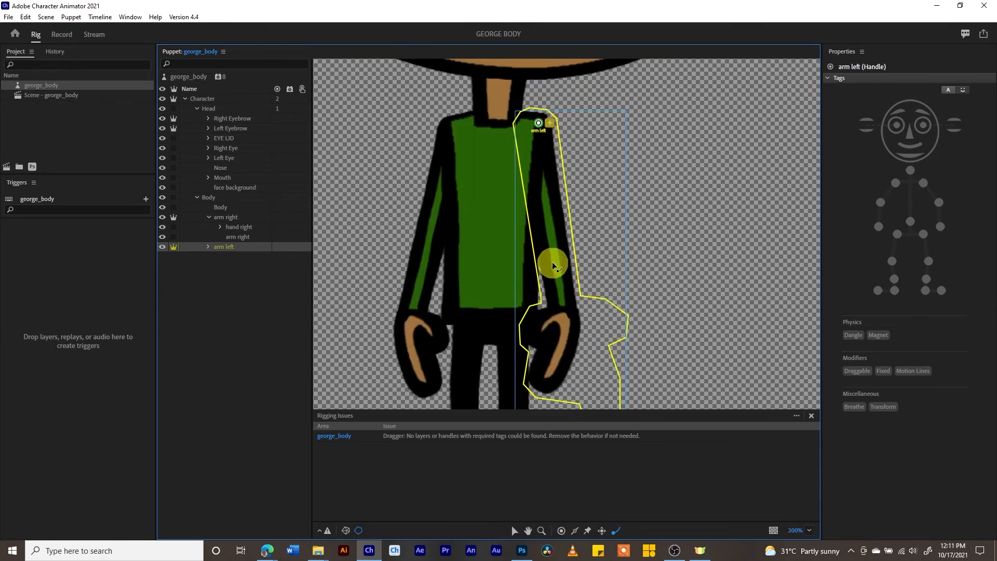
pyautogui.click(576, 530)
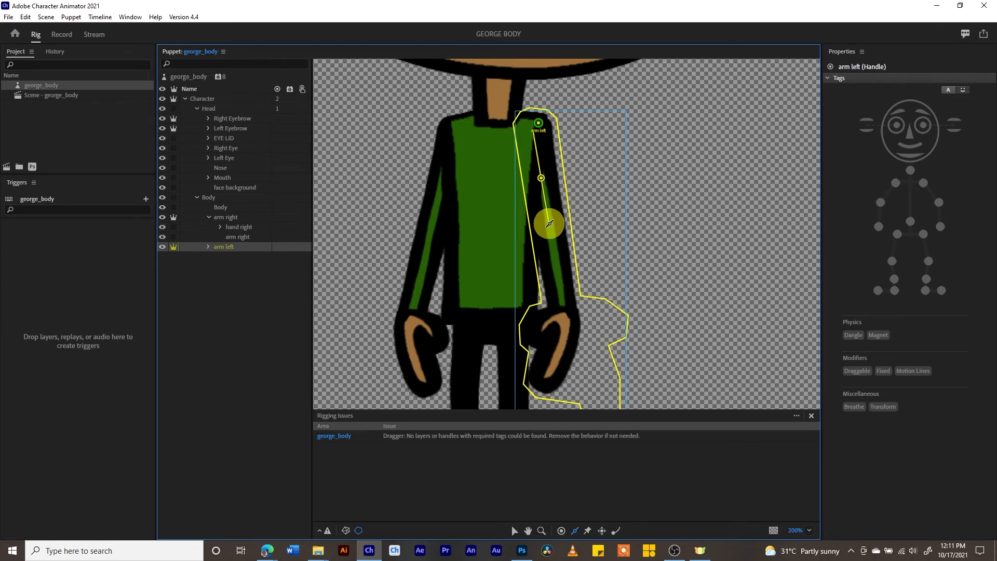
pyautogui.moveTo(549, 224); pyautogui.dragTo(551, 223)
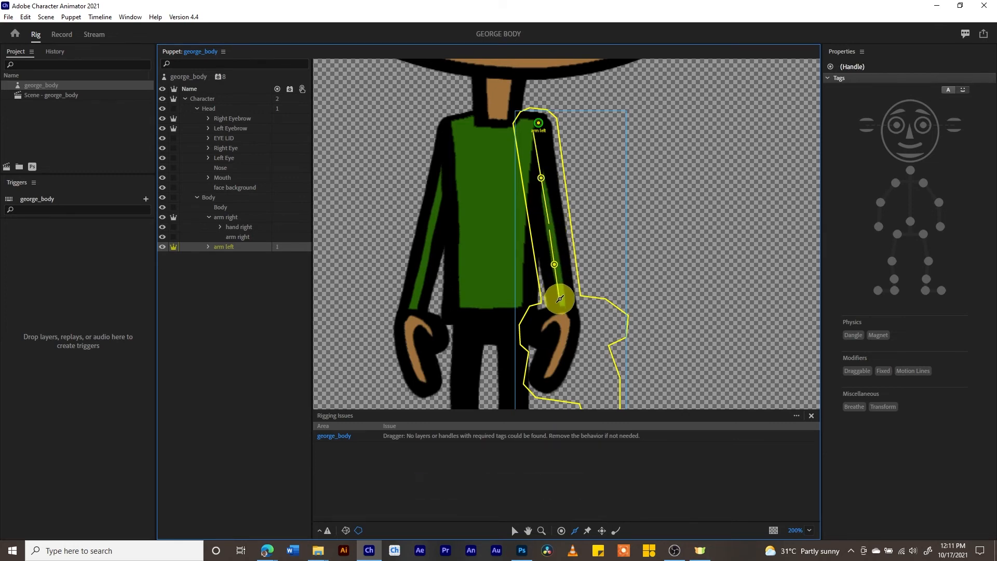
pyautogui.moveTo(561, 301); pyautogui.dragTo(561, 301)
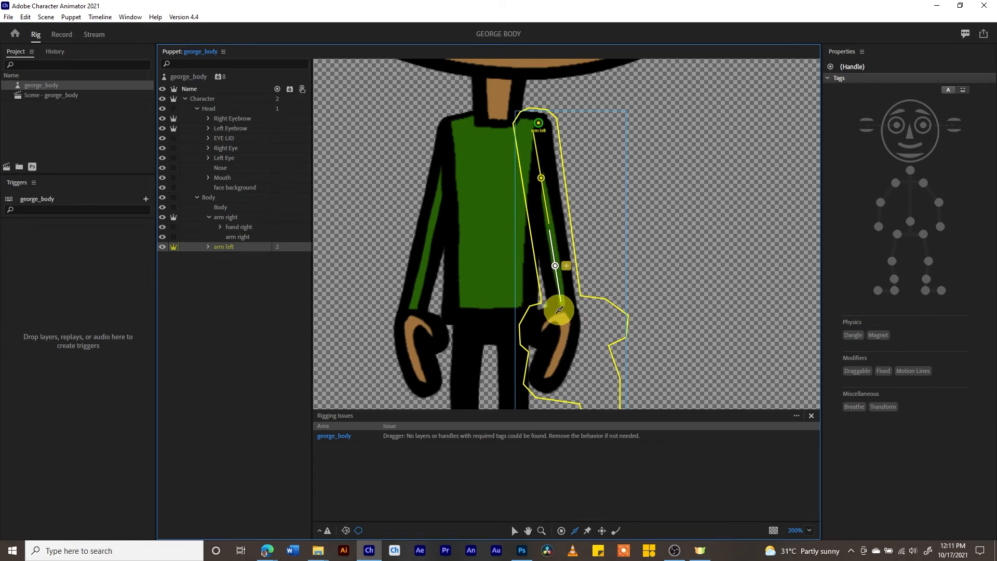
# Add a Draggable handle at the arm left wrist and test it in the scene by raising the arm away from the body.
pyautogui.click(602, 530)
pyautogui.click(563, 311)
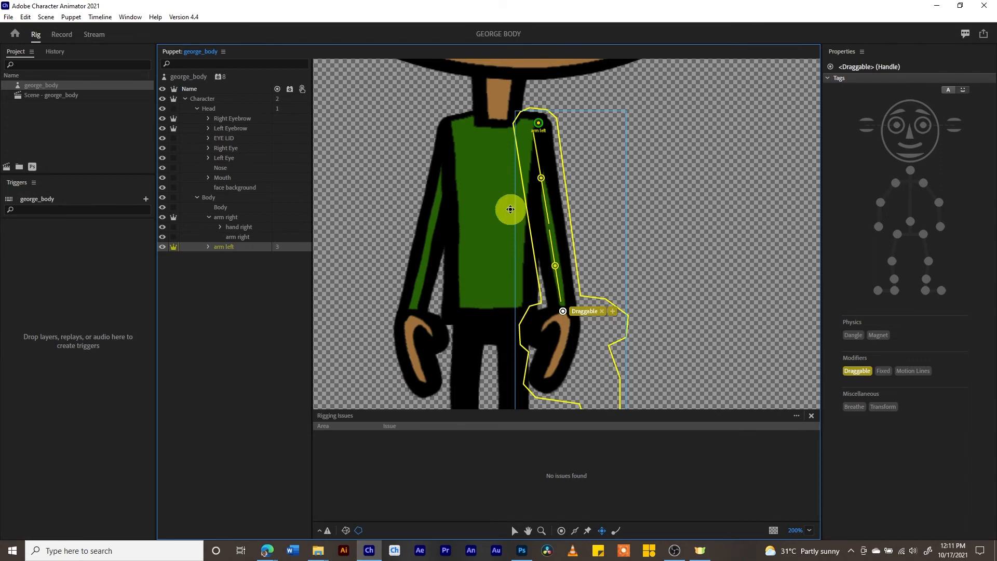
pyautogui.click(63, 34)
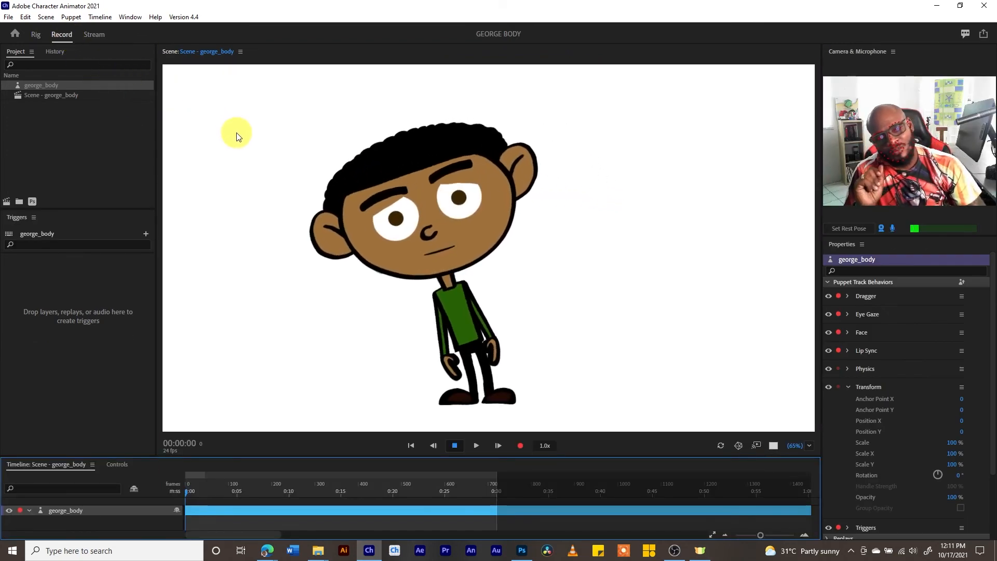
pyautogui.click(509, 343)
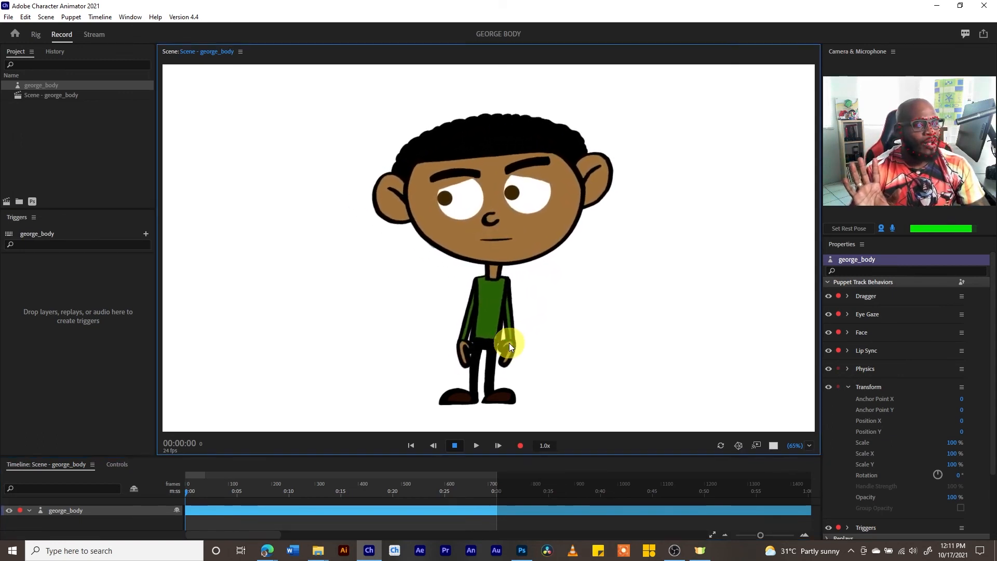
pyautogui.moveTo(509, 343); pyautogui.dragTo(552, 285)
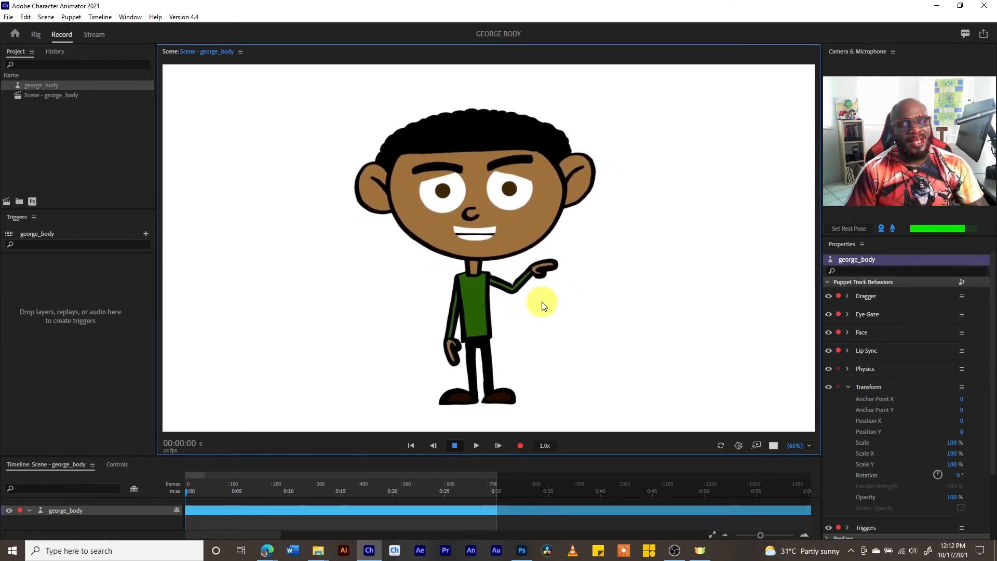
# Set the Dragger behavior's After Move option to Return to rest and test it by moving and releasing the raised arm.
pyautogui.click(849, 295)
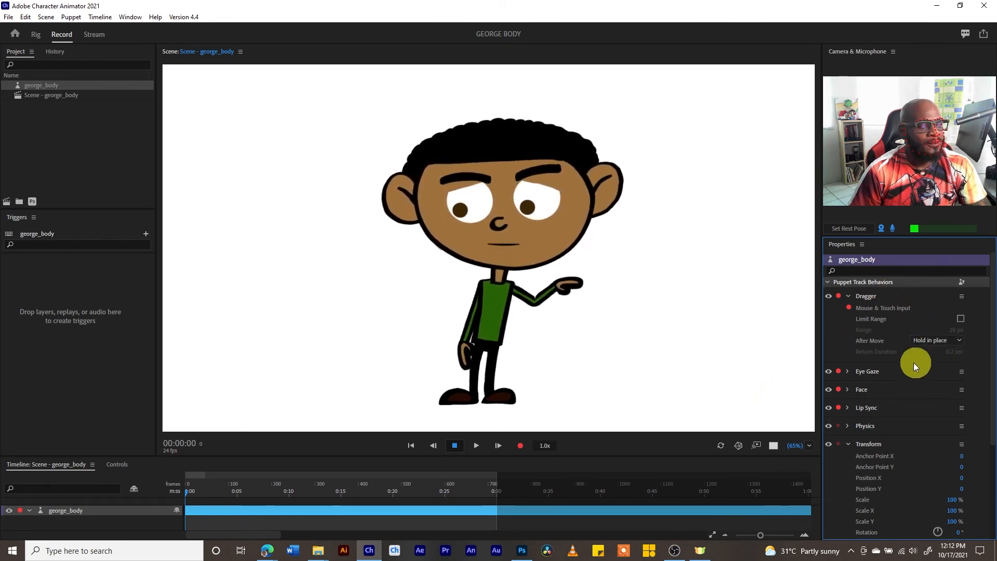
pyautogui.click(958, 341)
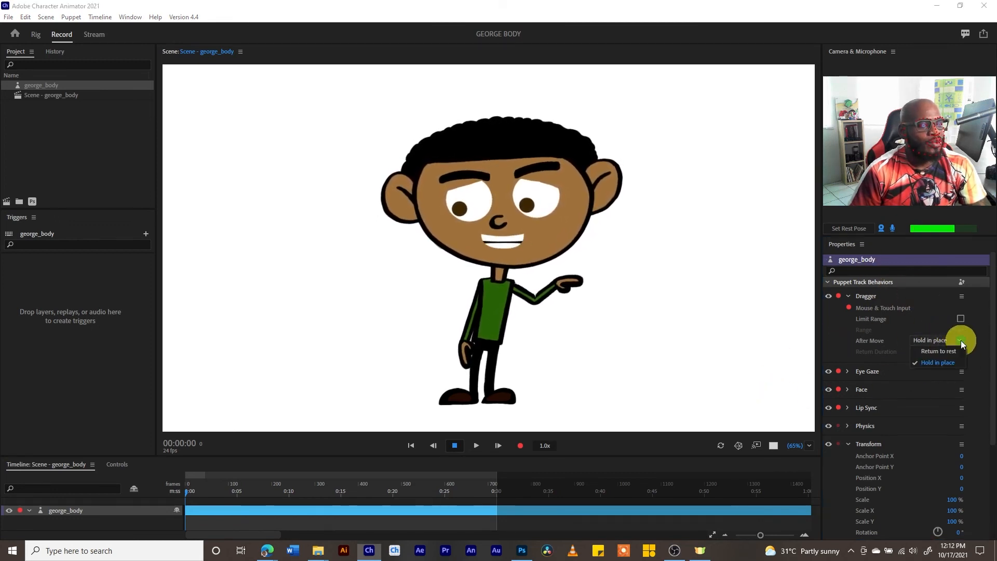
pyautogui.click(936, 352)
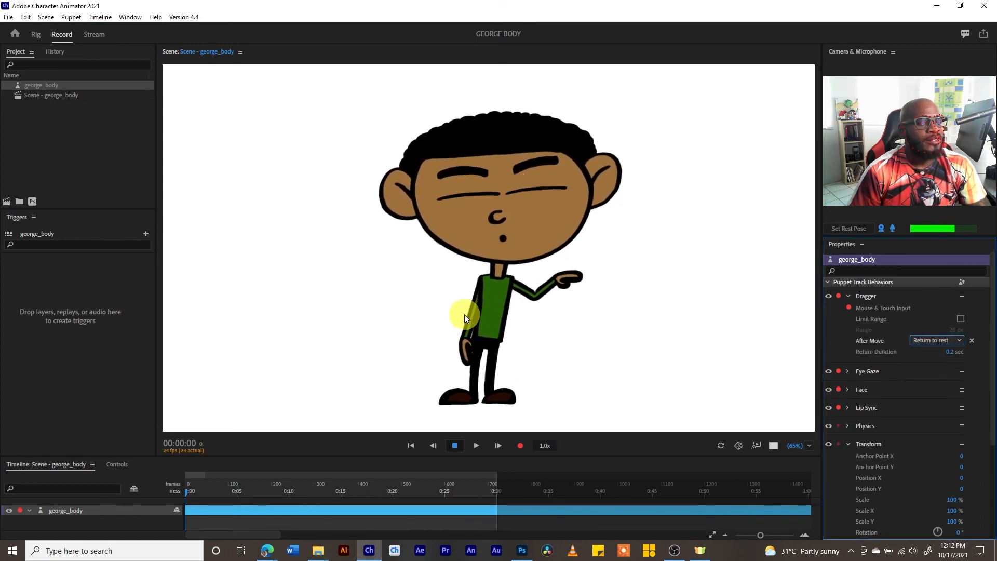
pyautogui.moveTo(621, 287); pyautogui.dragTo(537, 287)
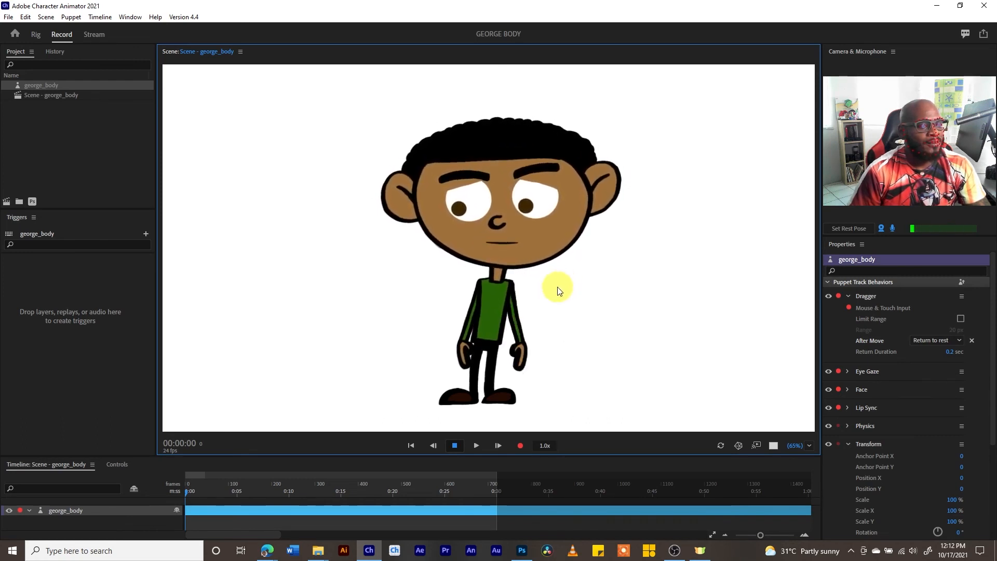
# Test the left arm's return to rest again by pulling its wrist outward and upward in the scene and releasing it.
pyautogui.moveTo(522, 331); pyautogui.dragTo(556, 308)
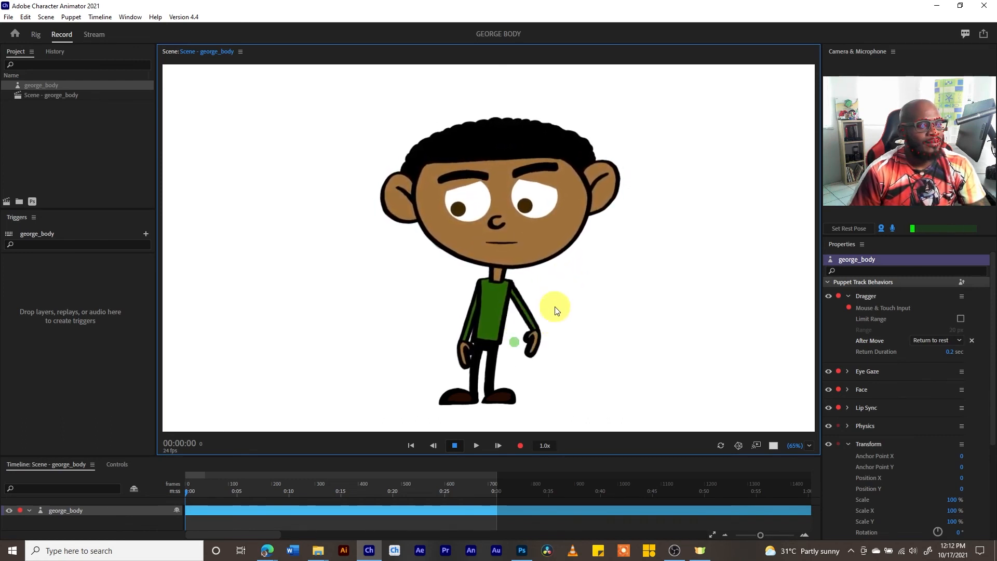
pyautogui.moveTo(516, 336); pyautogui.dragTo(575, 274)
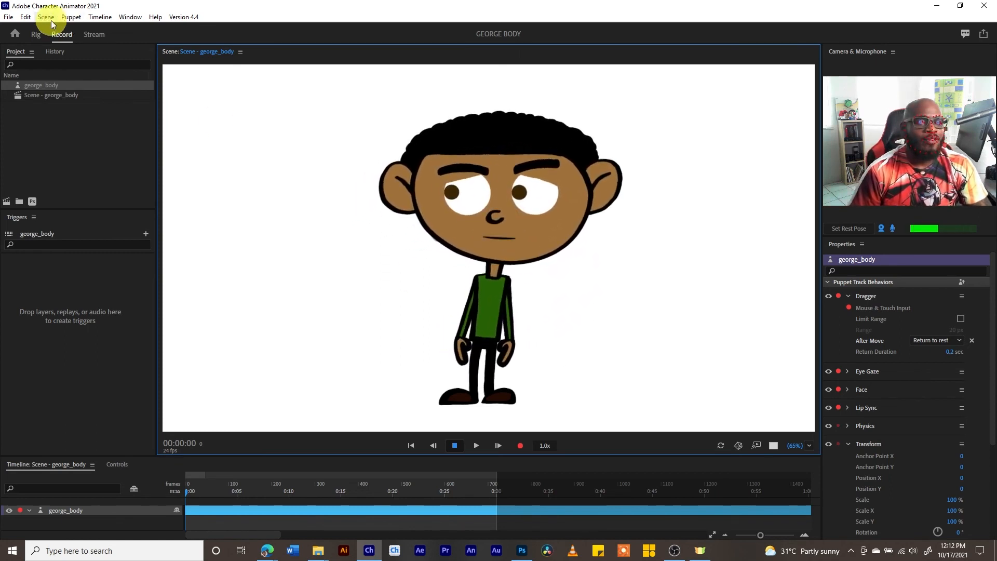
# Add two sticks to the arm right group in the rig, one along the upper arm and one along the forearm.
pyautogui.click(38, 36)
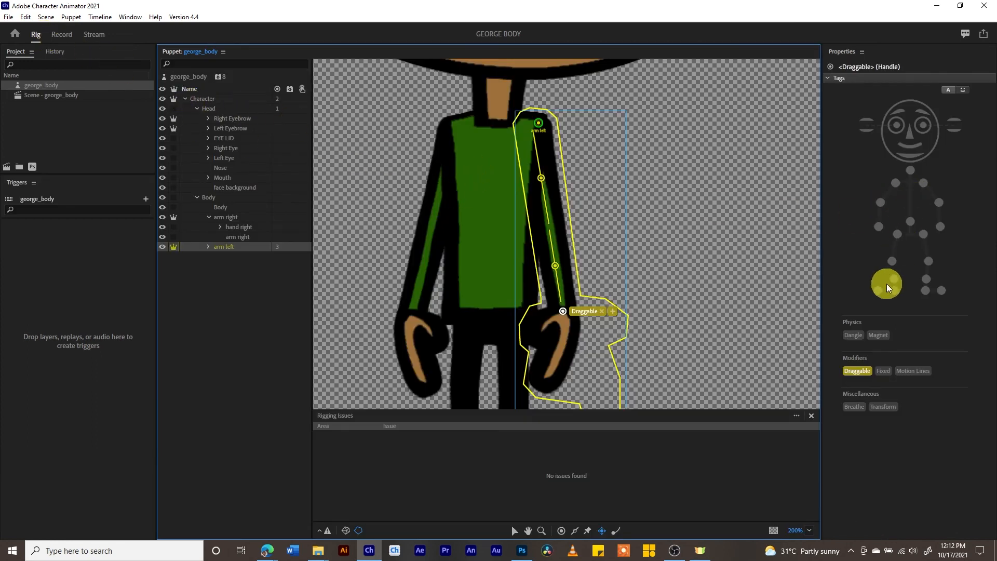
pyautogui.click(231, 218)
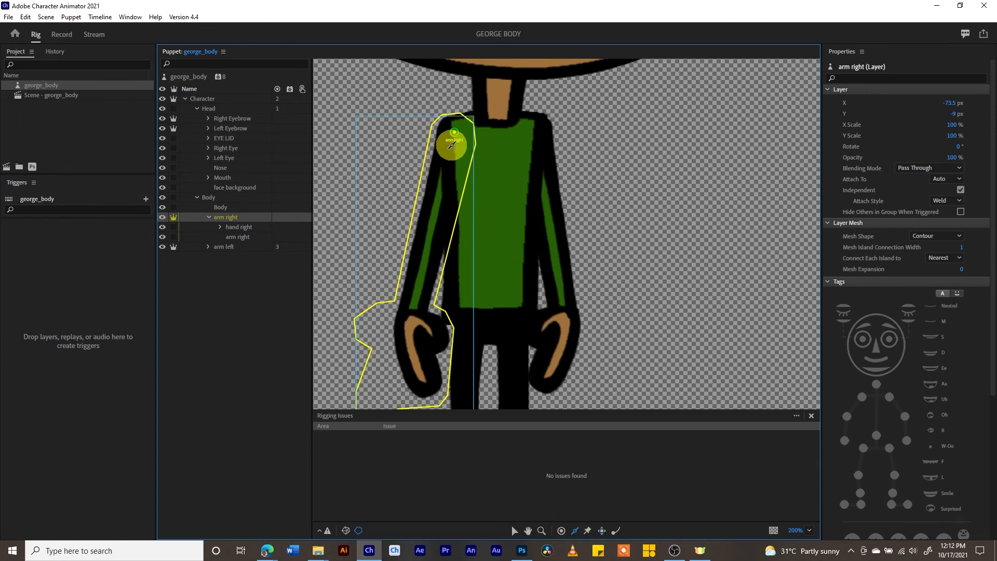
pyautogui.moveTo(452, 141); pyautogui.dragTo(429, 211)
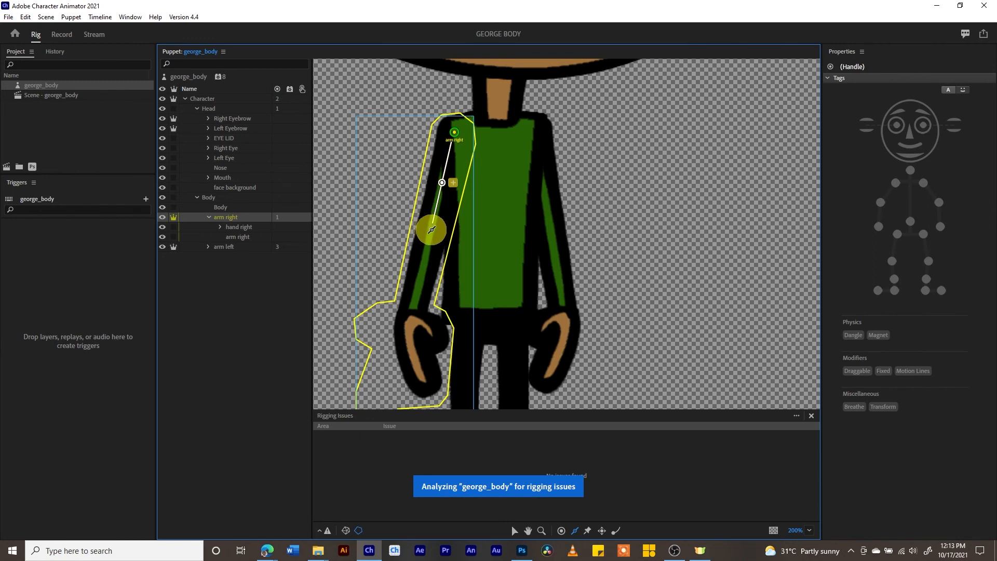
pyautogui.click(423, 268)
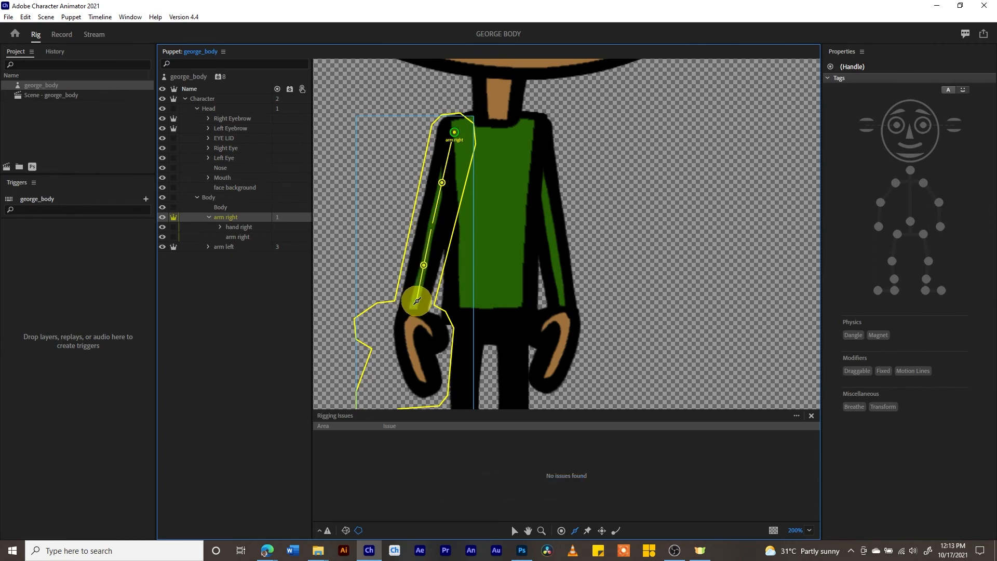
pyautogui.click(416, 301)
# Add a Draggable handle at the wrist of the arm right group.
pyautogui.click(616, 531)
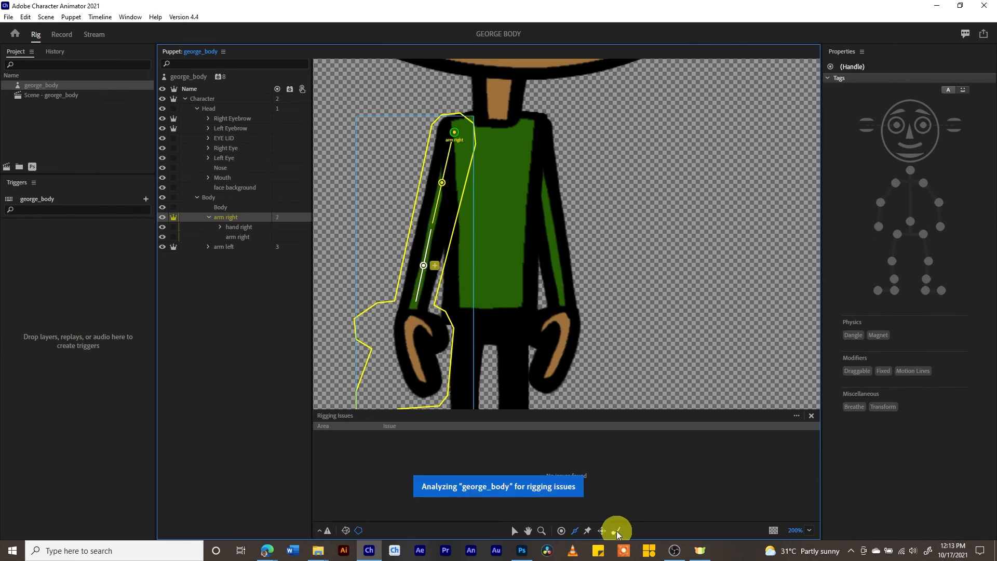
pyautogui.click(604, 530)
pyautogui.click(415, 316)
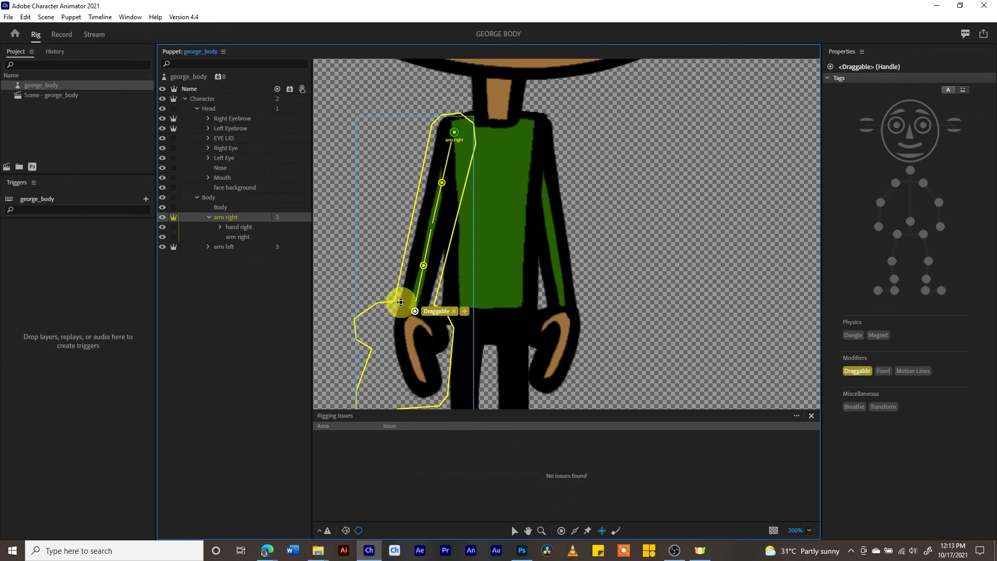
# Test both draggable arms in the scene by repeatedly raising and releasing the right arm and raising the left arm once.
pyautogui.click(62, 34)
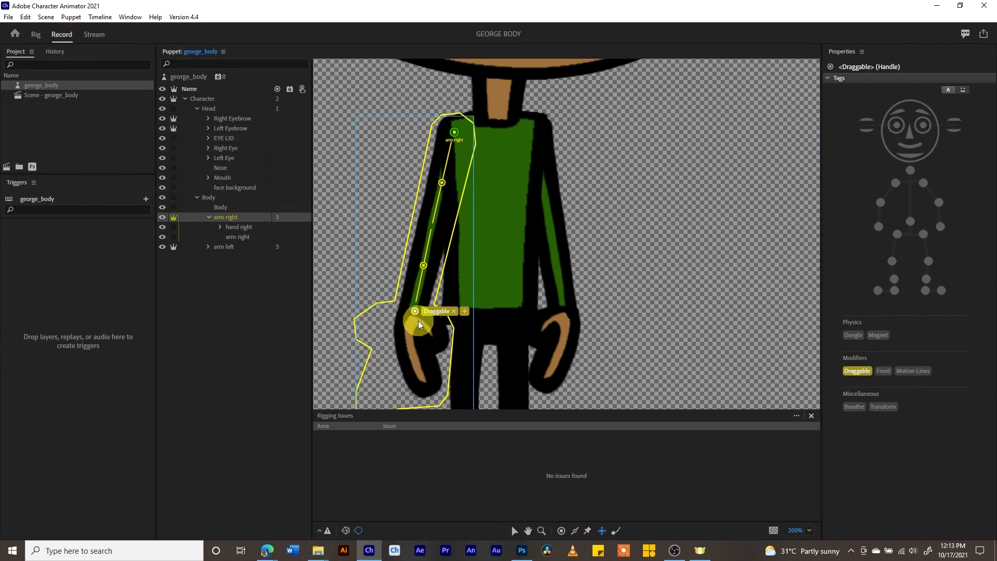
pyautogui.moveTo(463, 344); pyautogui.dragTo(437, 285)
pyautogui.moveTo(446, 338); pyautogui.dragTo(417, 266)
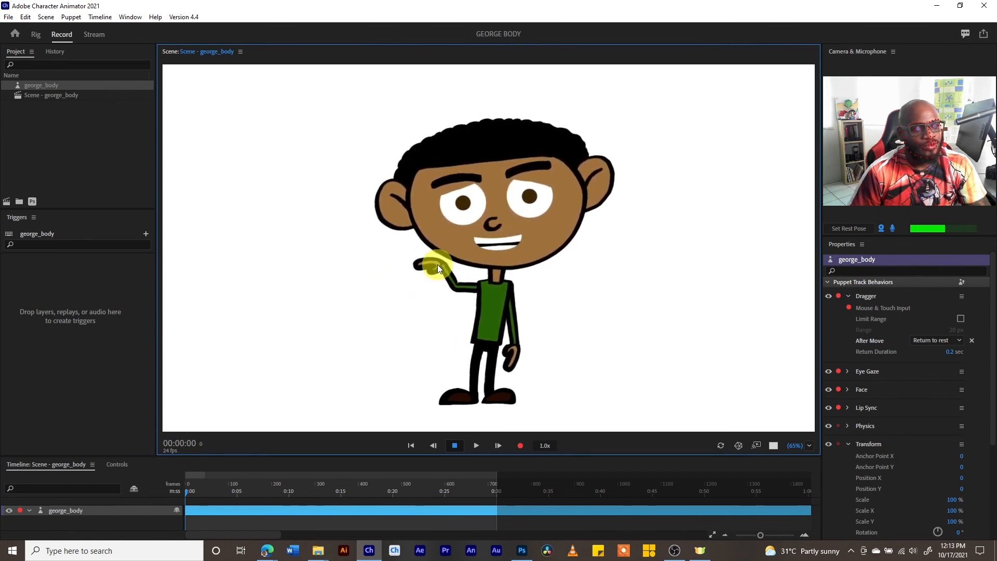
pyautogui.moveTo(439, 301); pyautogui.dragTo(438, 291)
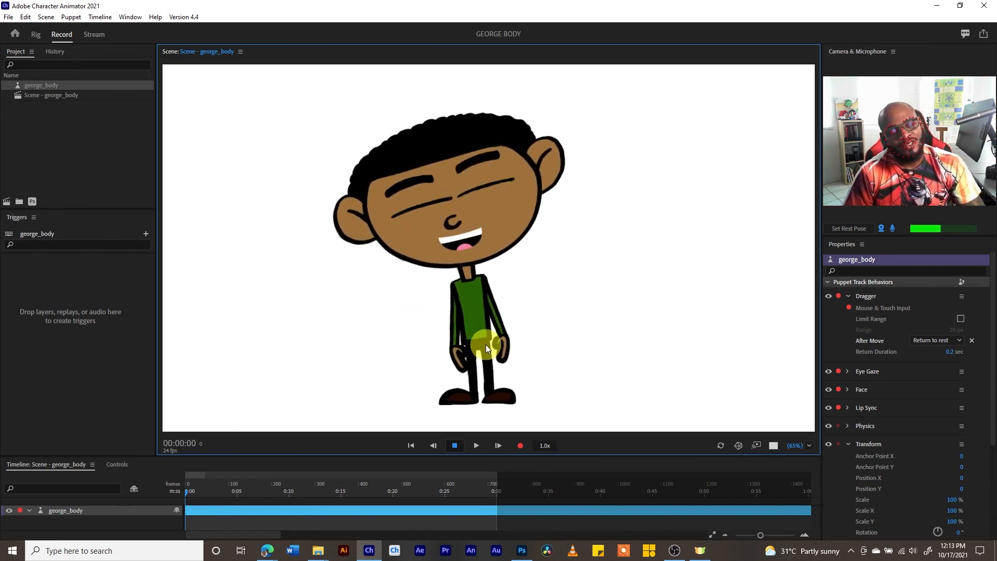
pyautogui.moveTo(455, 348); pyautogui.dragTo(429, 270)
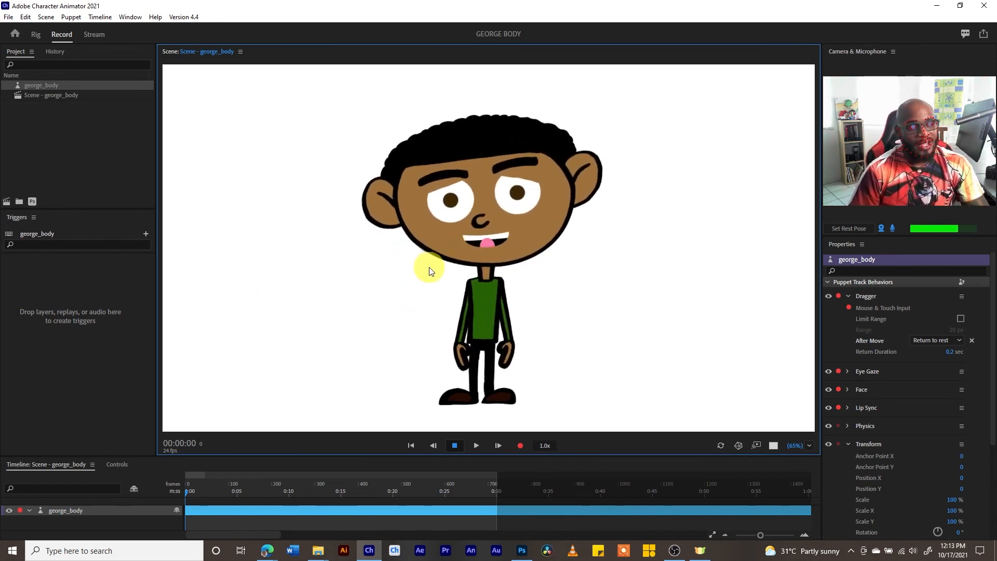
pyautogui.moveTo(436, 291); pyautogui.dragTo(430, 282)
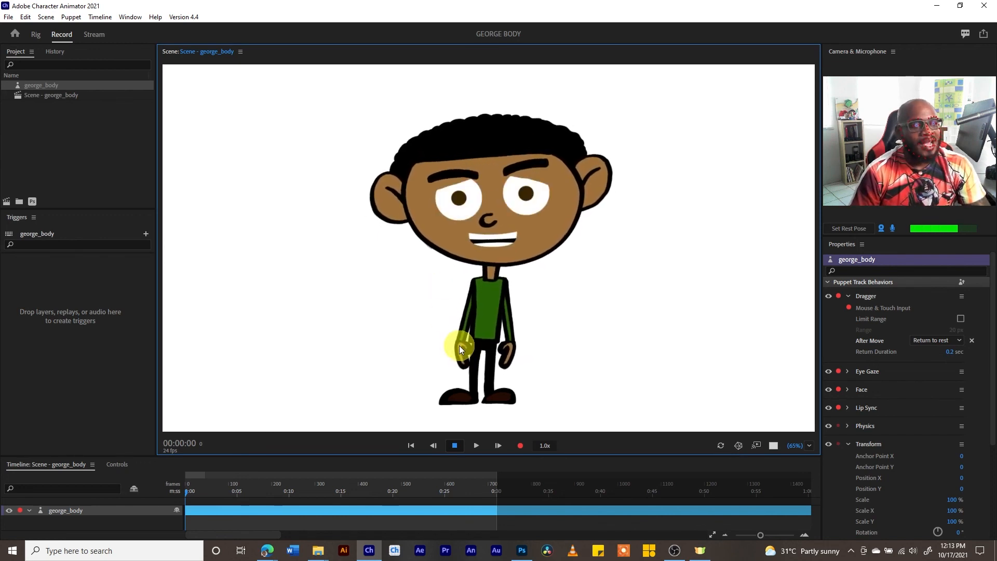
pyautogui.moveTo(452, 342); pyautogui.dragTo(437, 263)
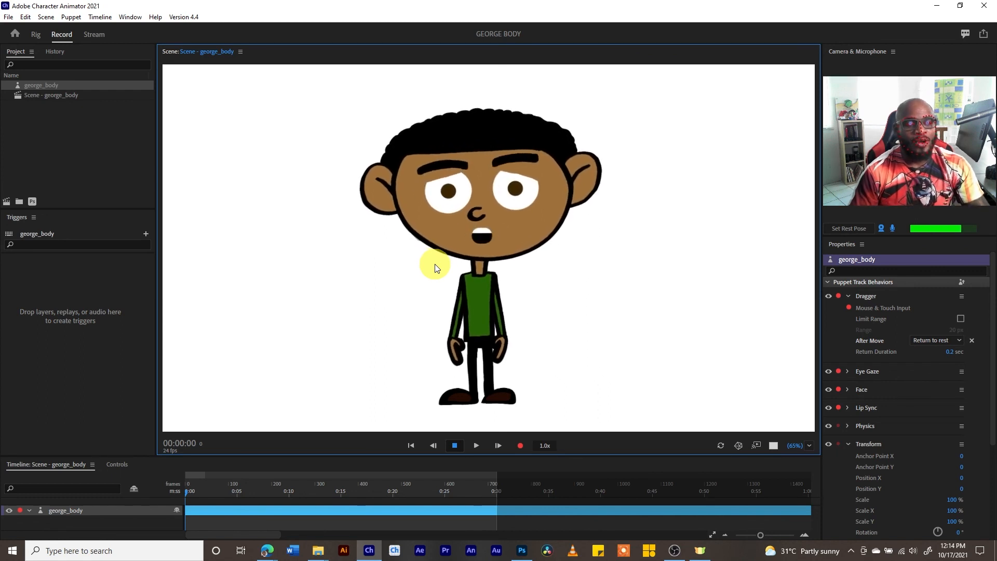
pyautogui.moveTo(517, 336); pyautogui.dragTo(550, 274)
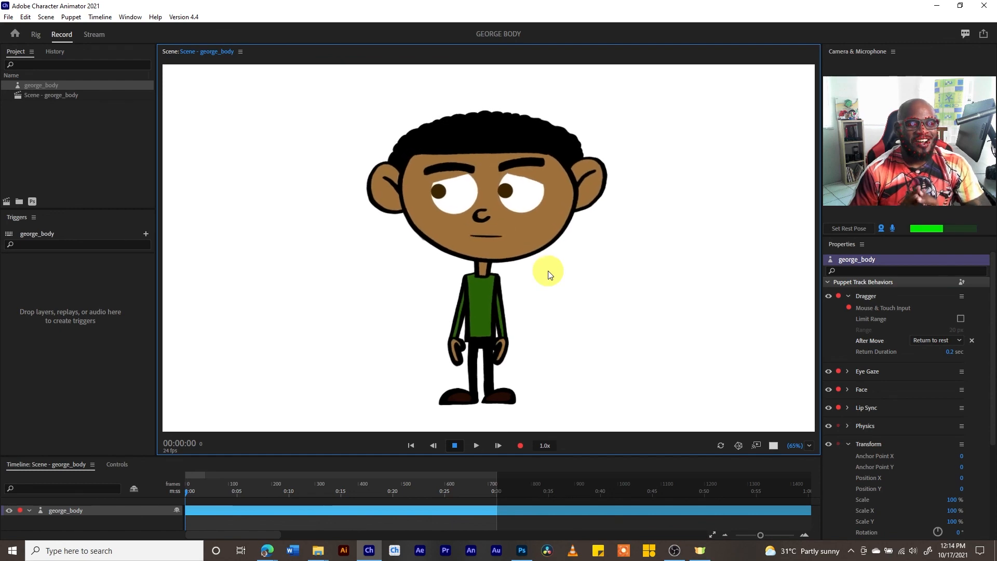